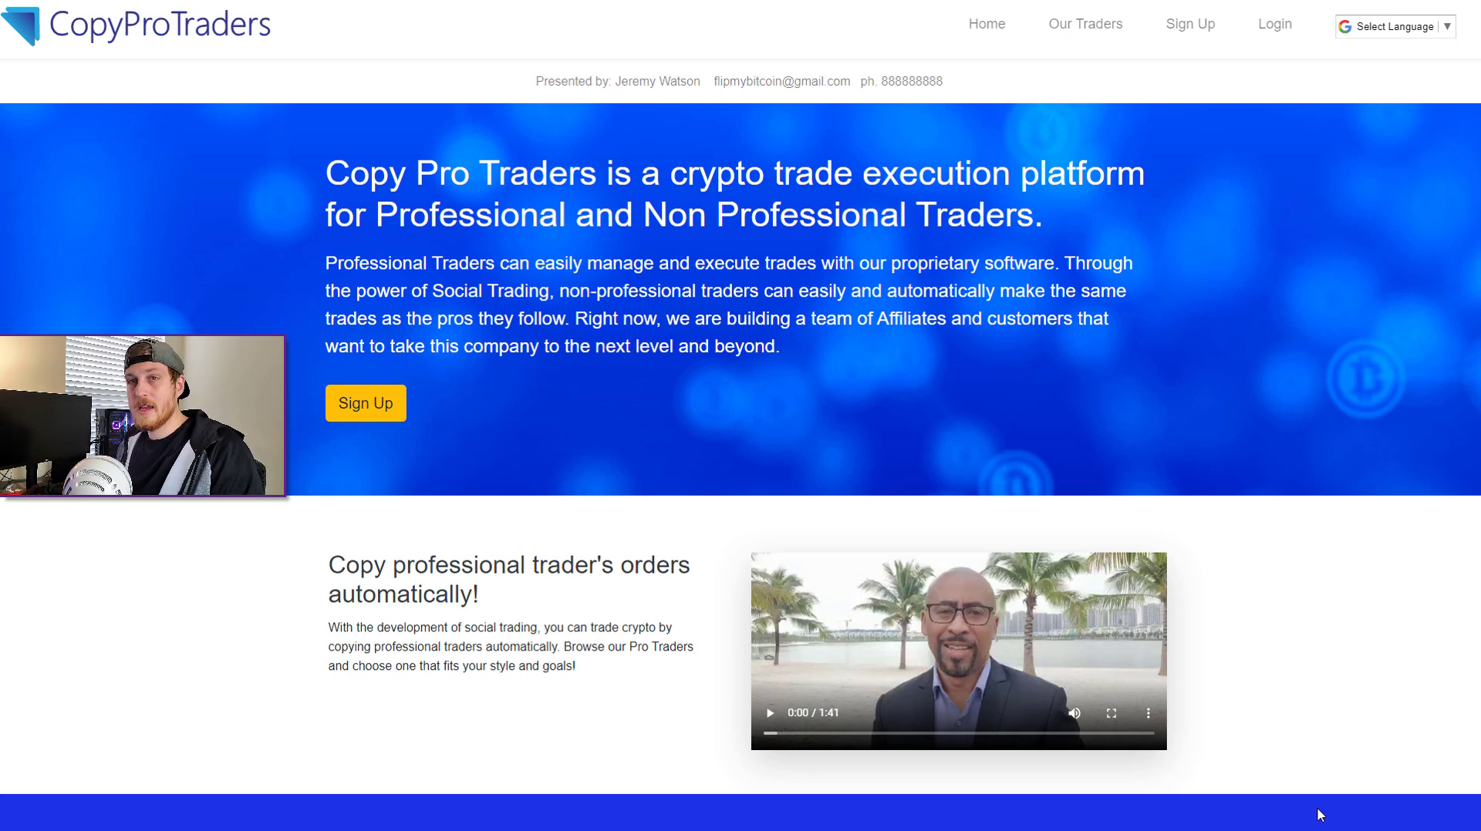
- Start the CopyProTraders sign-up and autofill the contact fields from saved entries
click(379, 402)
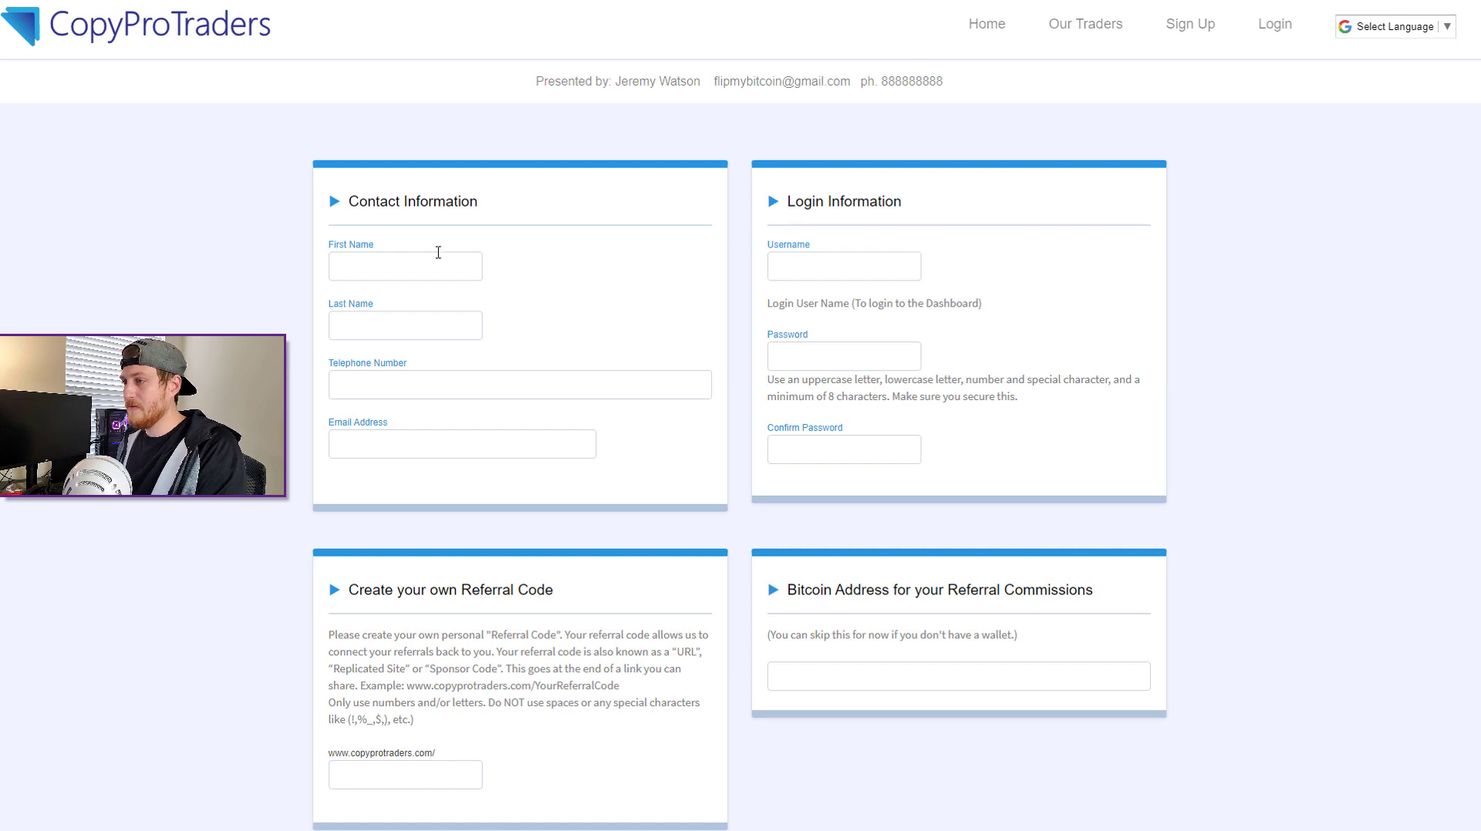
click(438, 252)
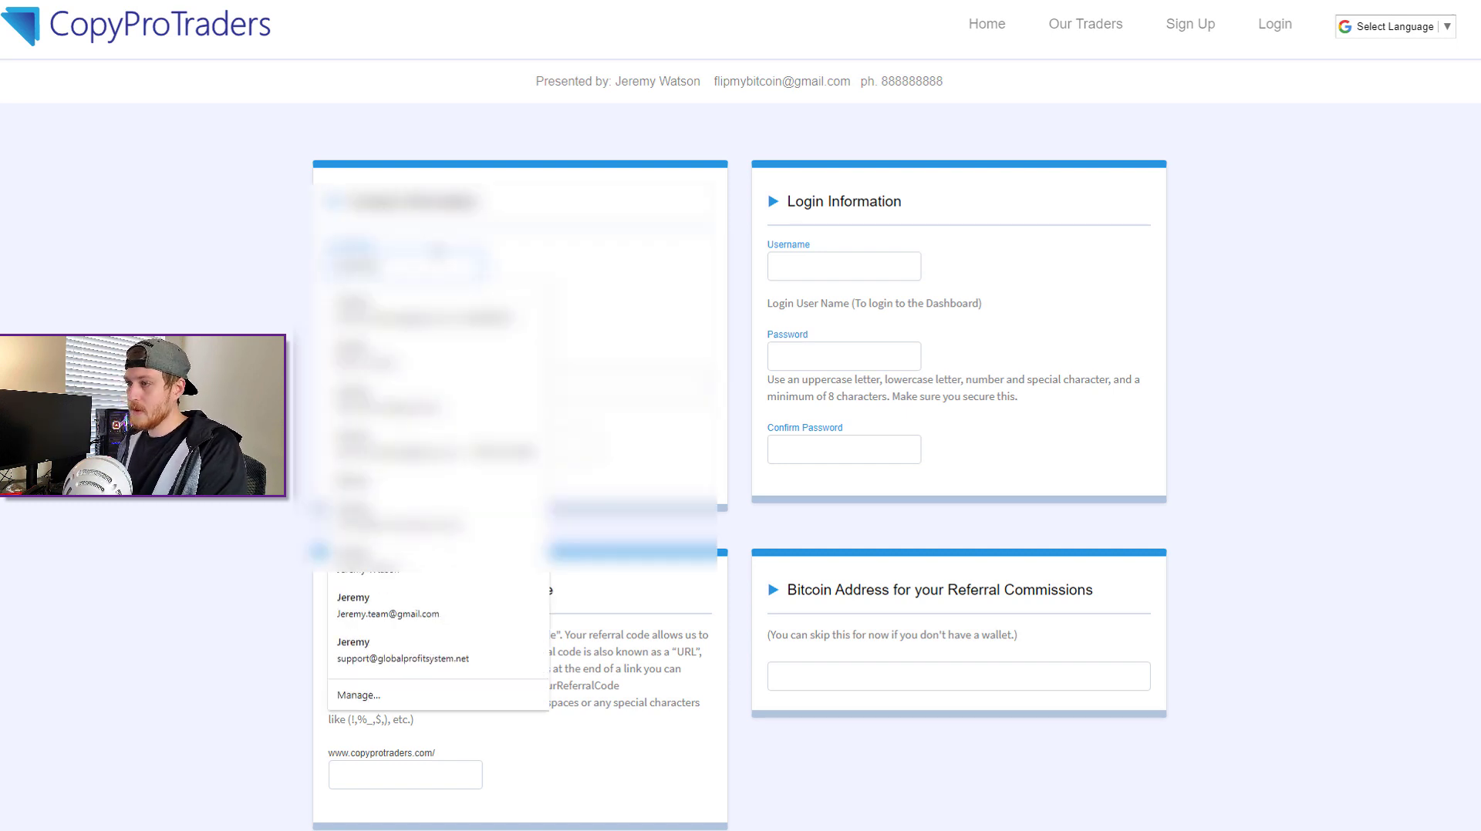
click(398, 657)
click(408, 324)
click(400, 629)
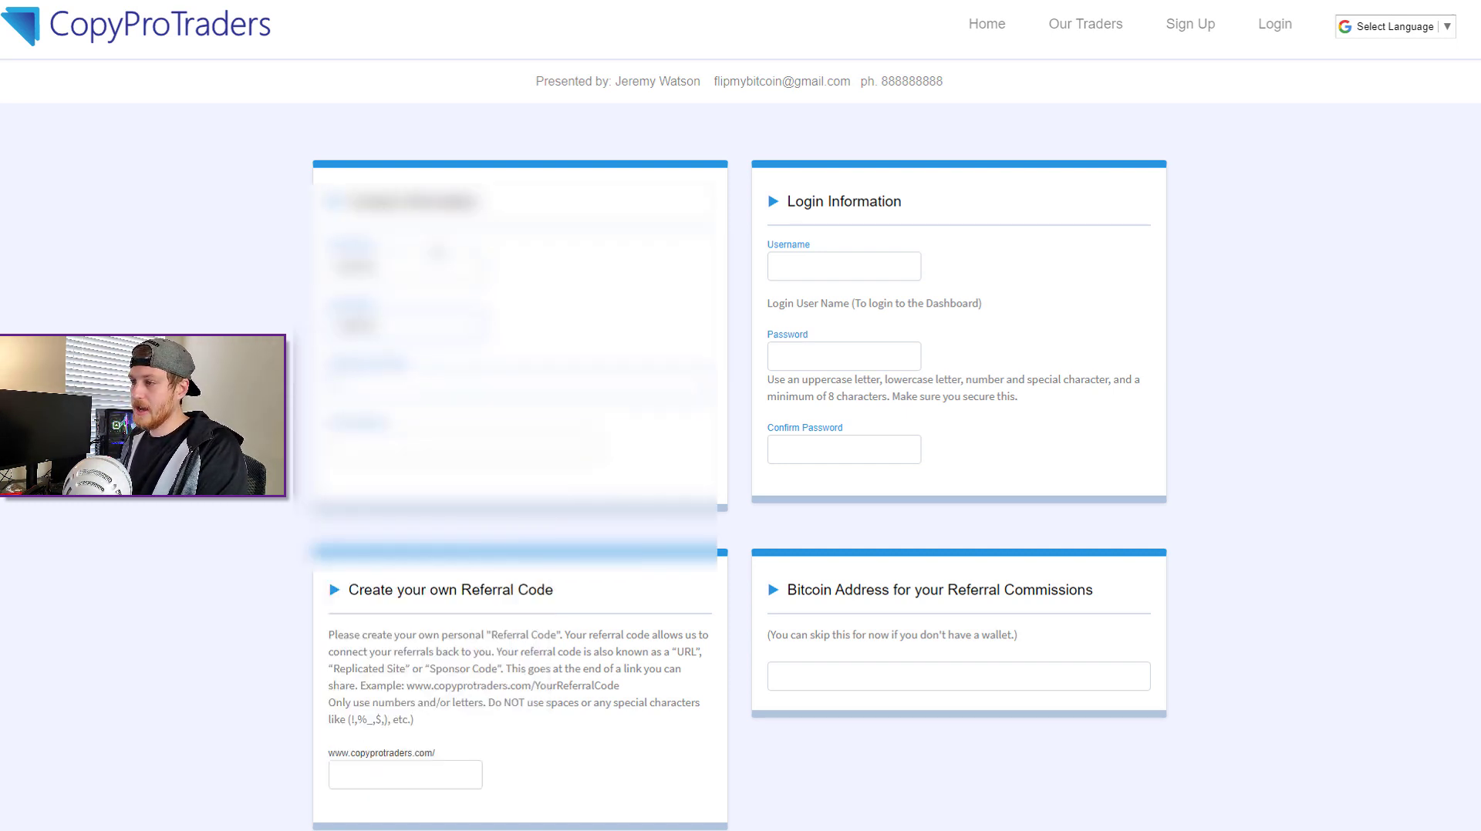
scroll(740, 417, down, 3)
- Enter the referral code, leave Bitcoin address blank, accept the terms, and continue to review
click(404, 558)
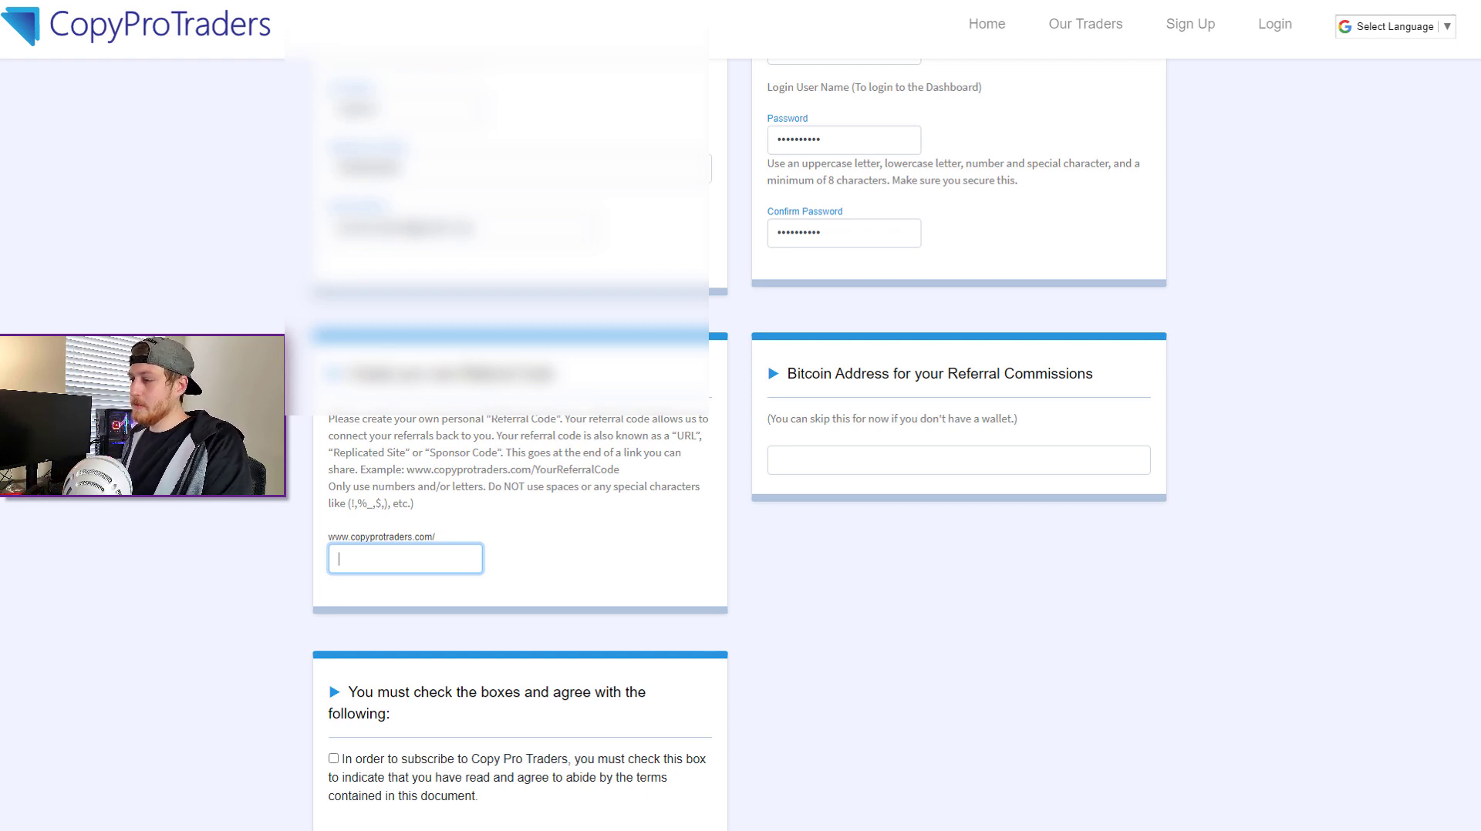
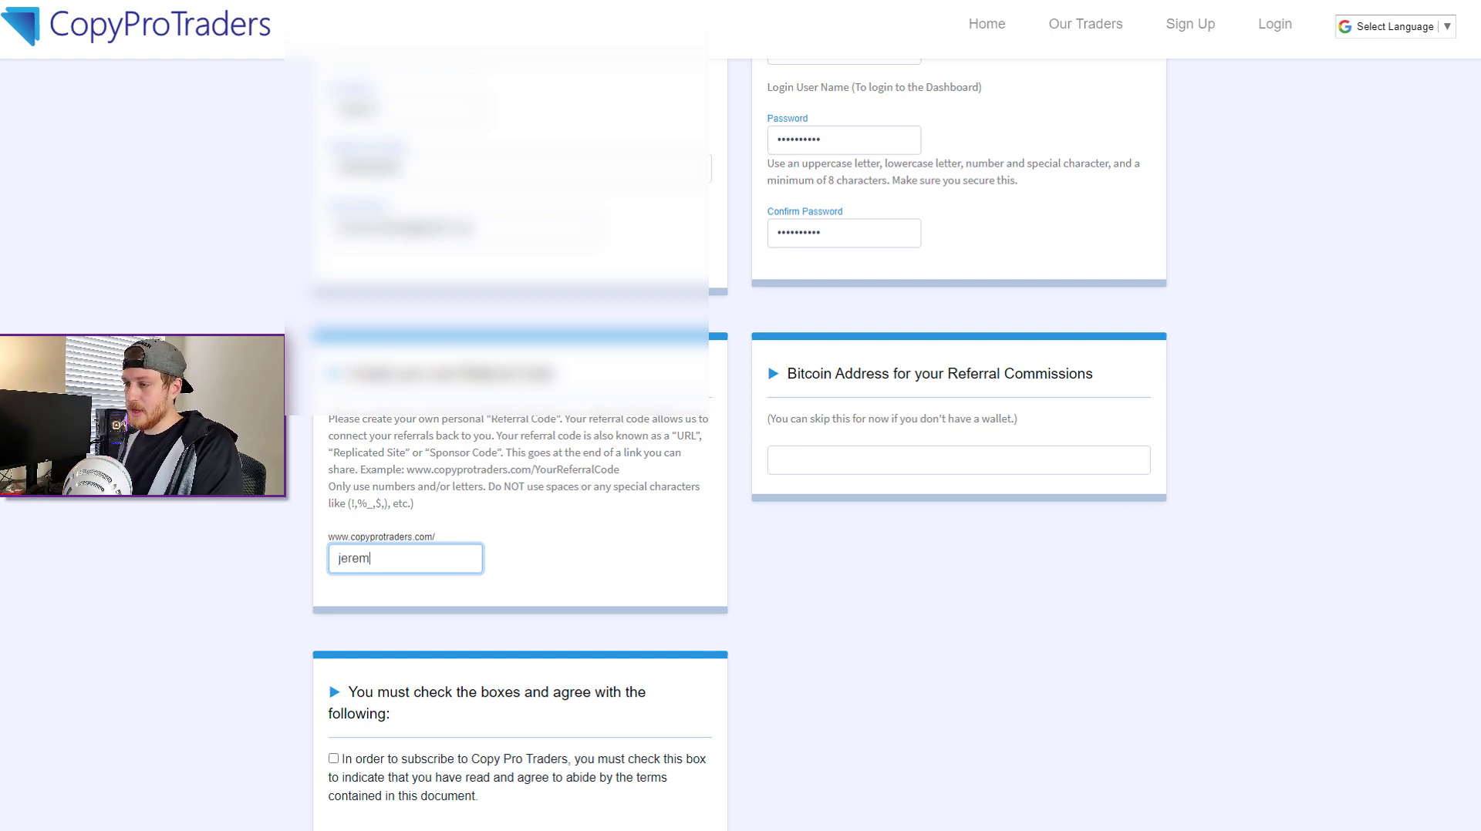
key(Tab)
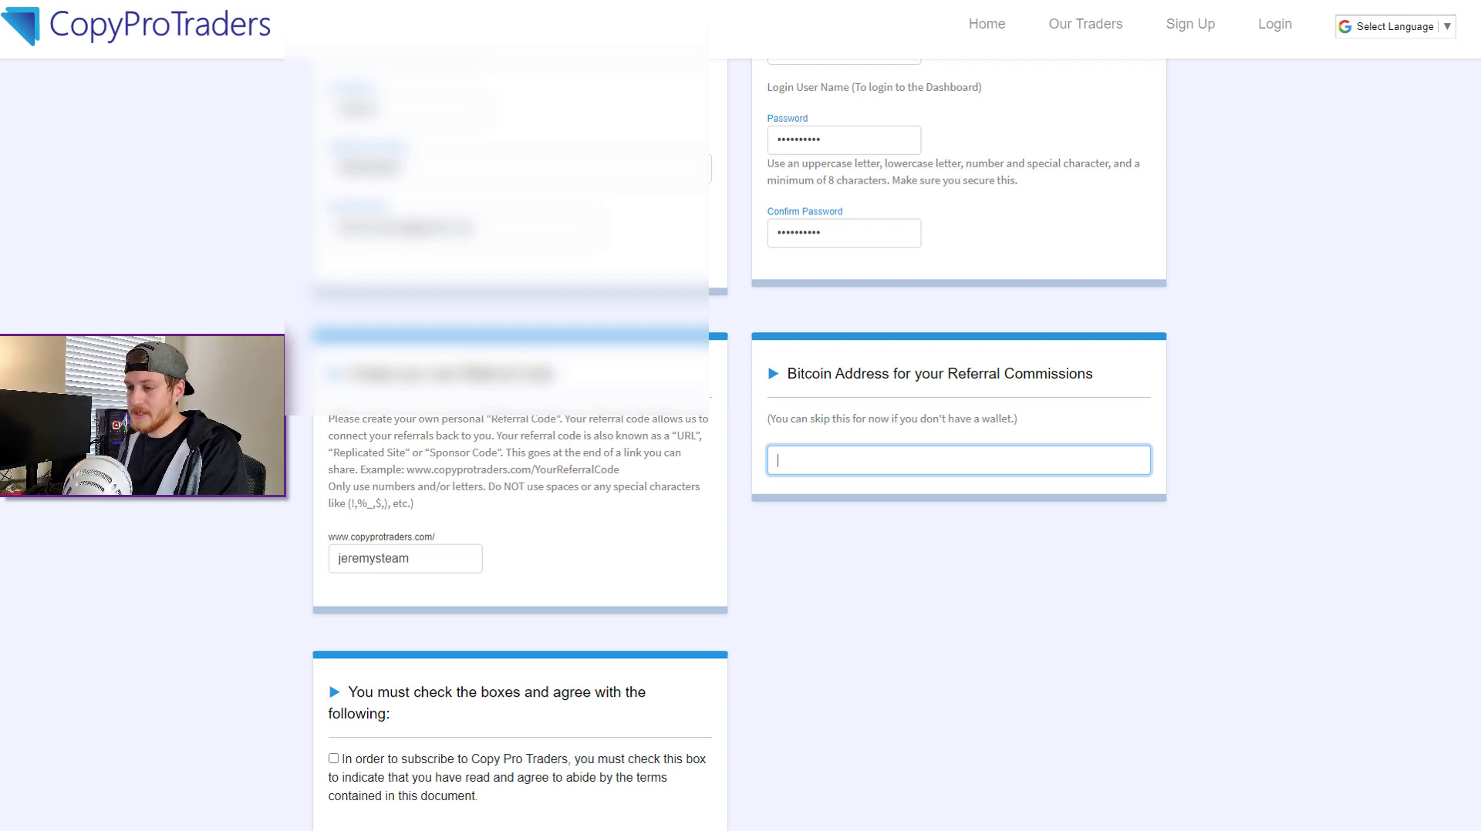
click(386, 799)
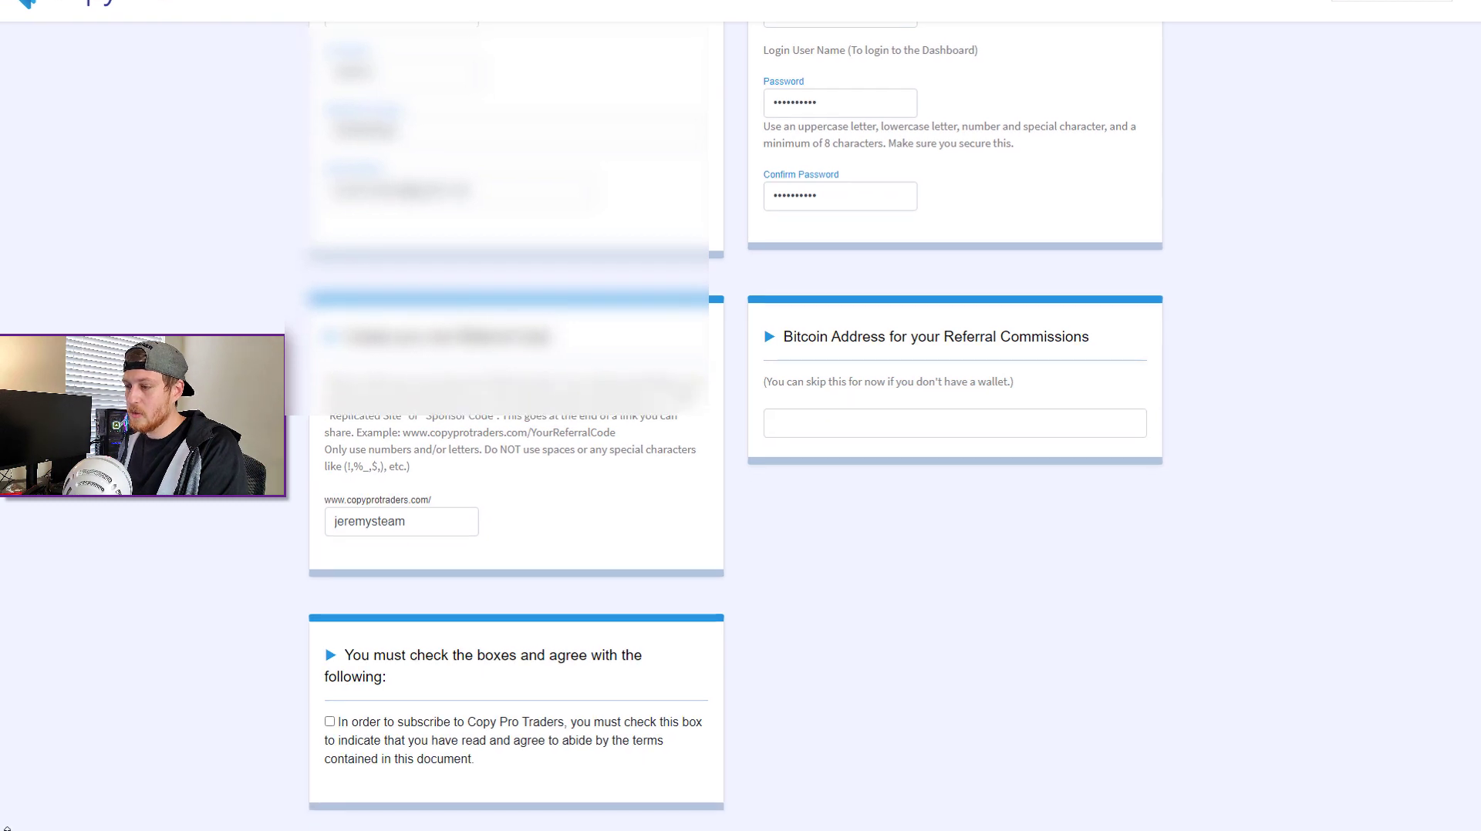
click(329, 721)
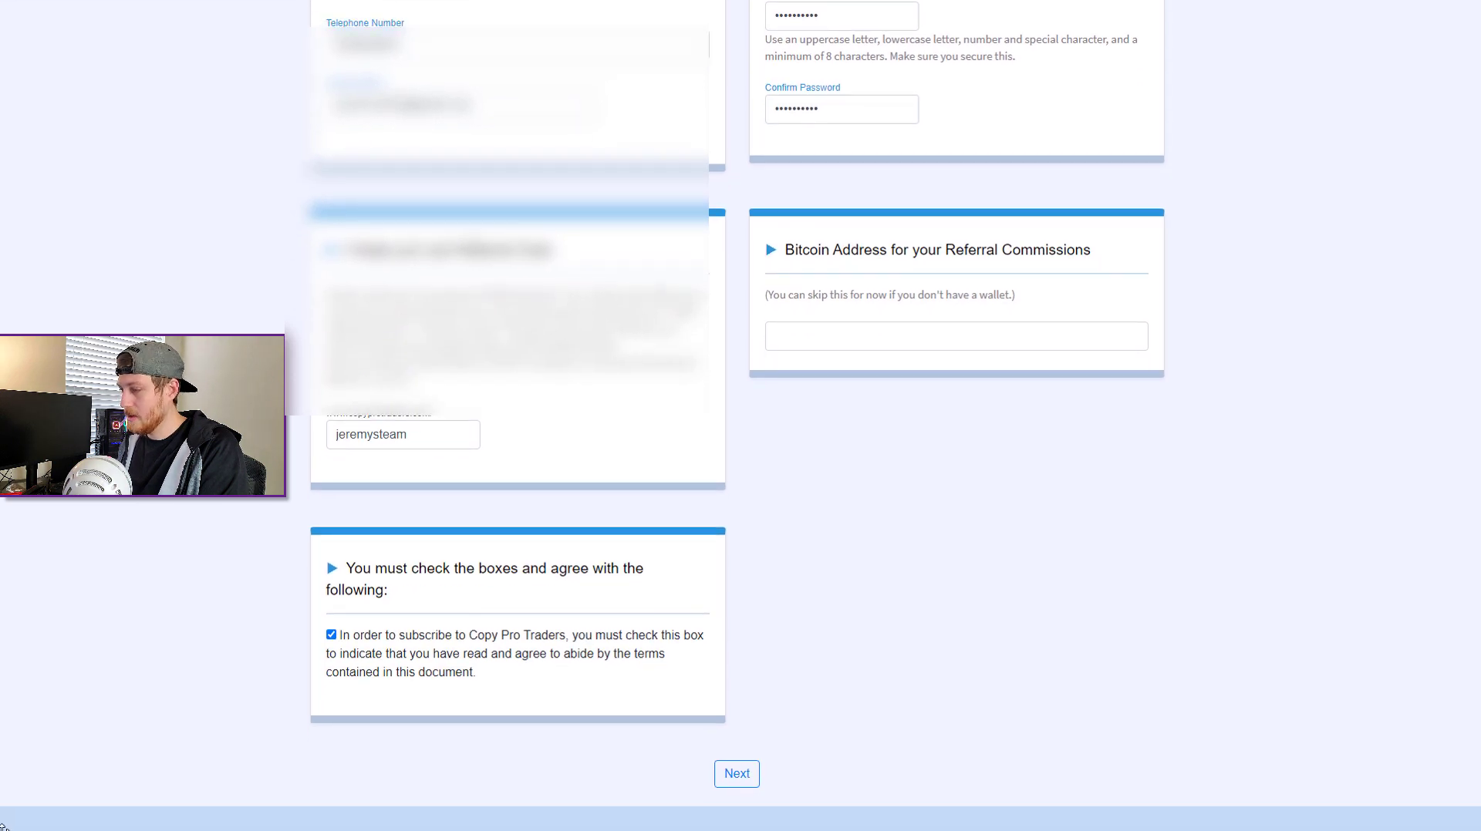
click(736, 773)
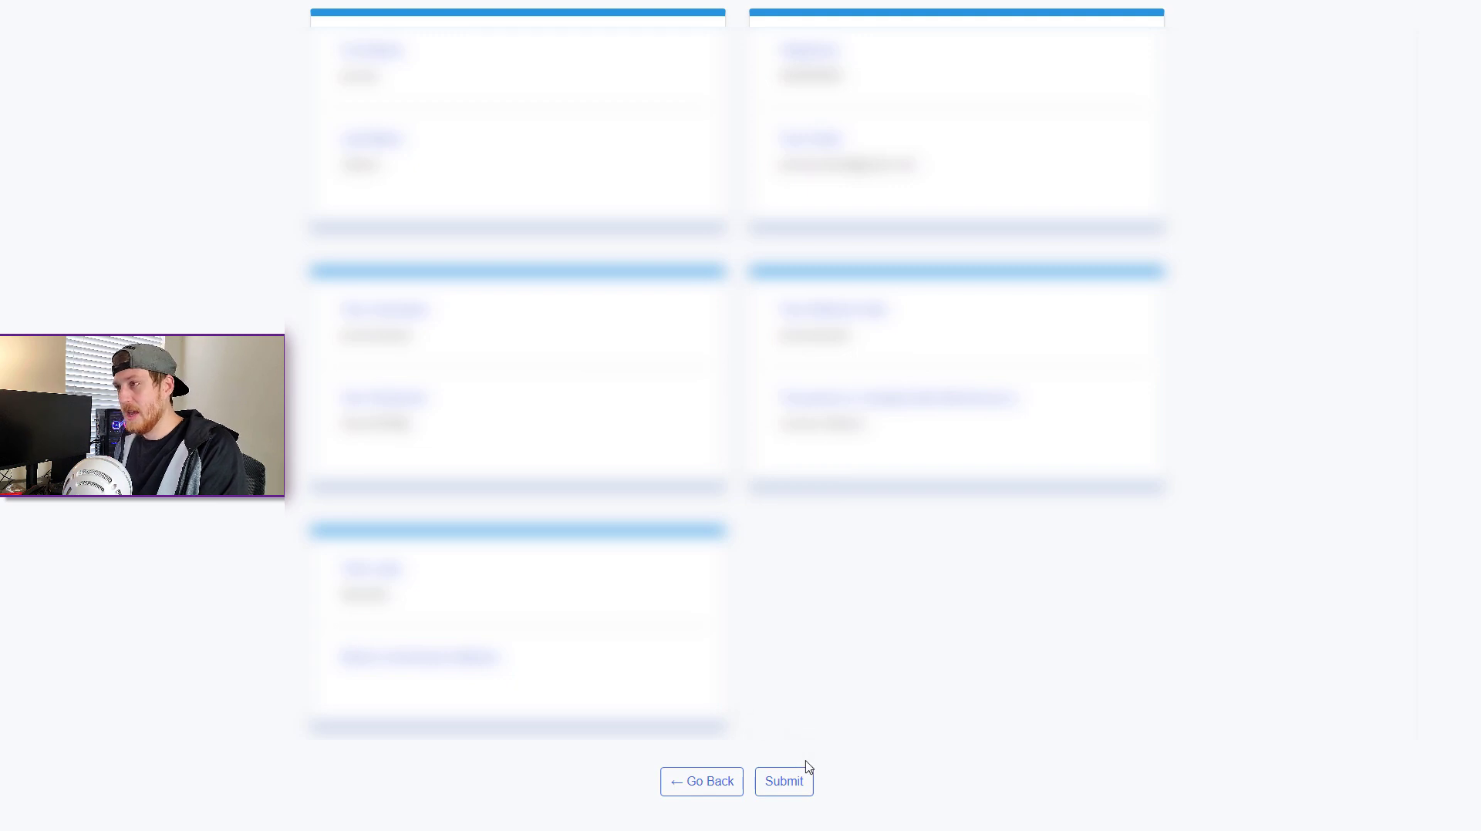
- Submit the sign-up, then select the BTC amount and payment address on the payment page
click(794, 785)
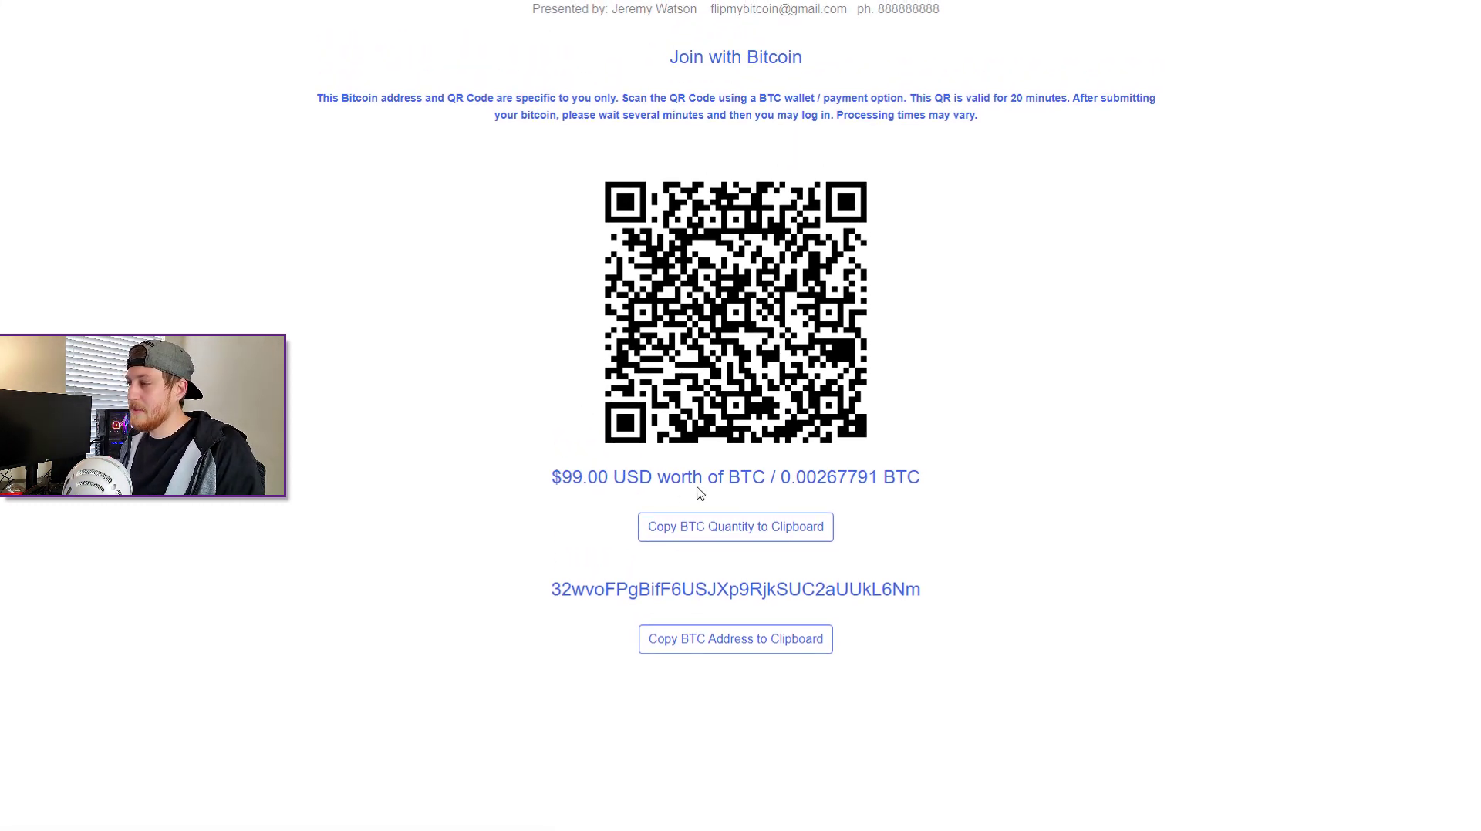
drag(728, 477, 916, 494)
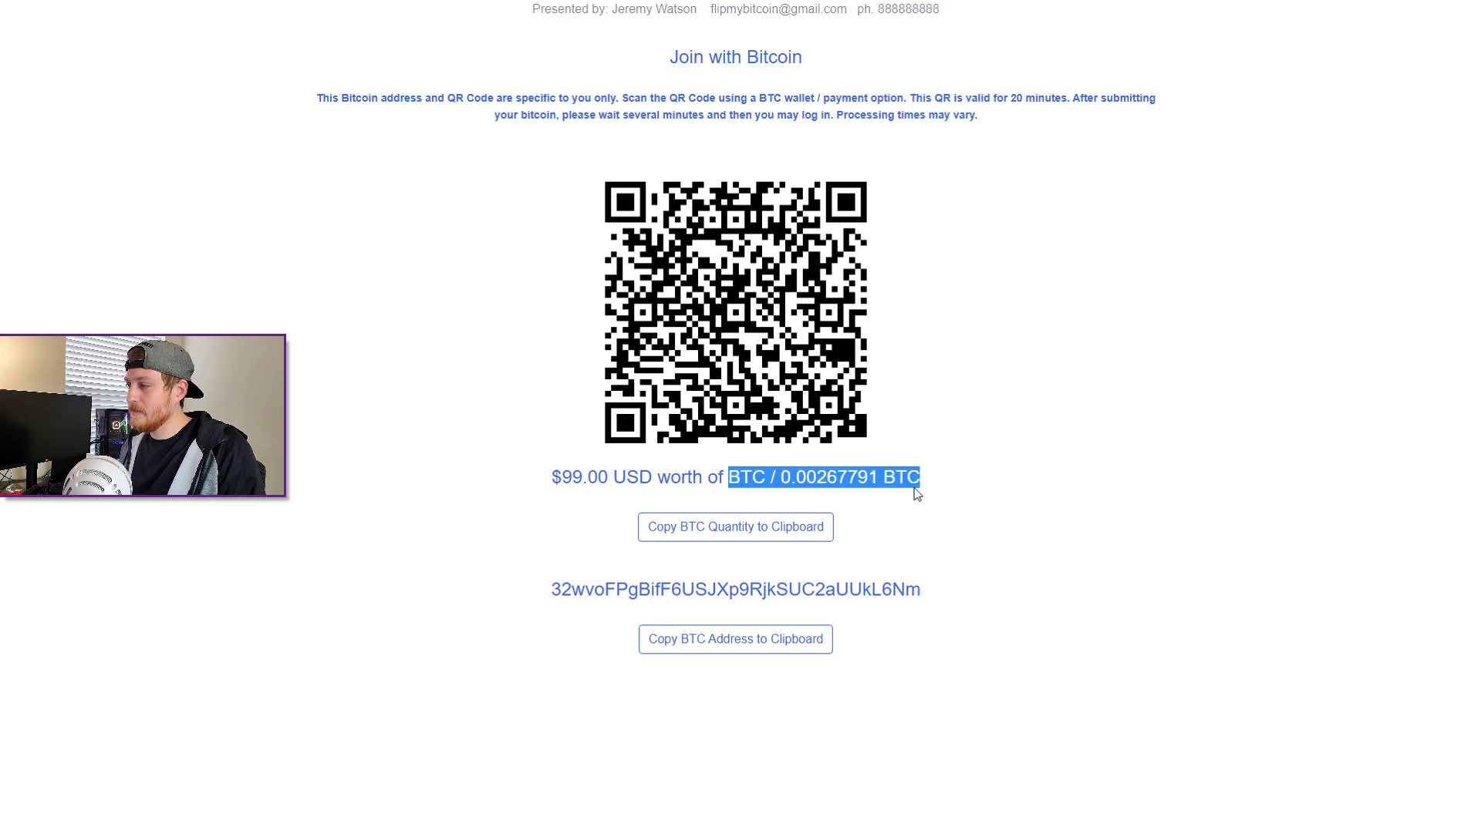
key(shift+Home)
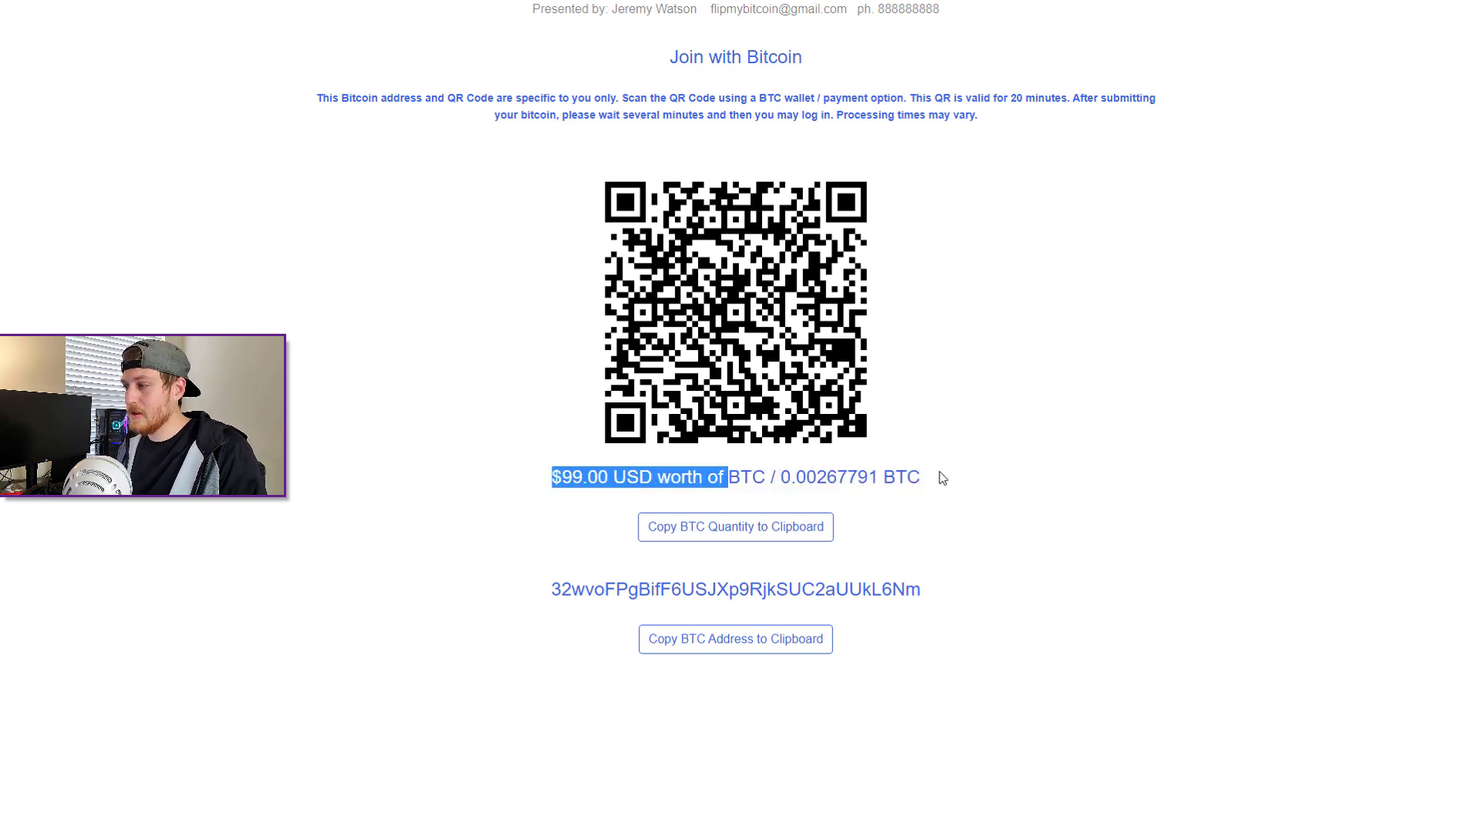
drag(550, 589, 919, 603)
- Select the entire Bitcoin payment address on the Join with Bitcoin page
click(920, 602)
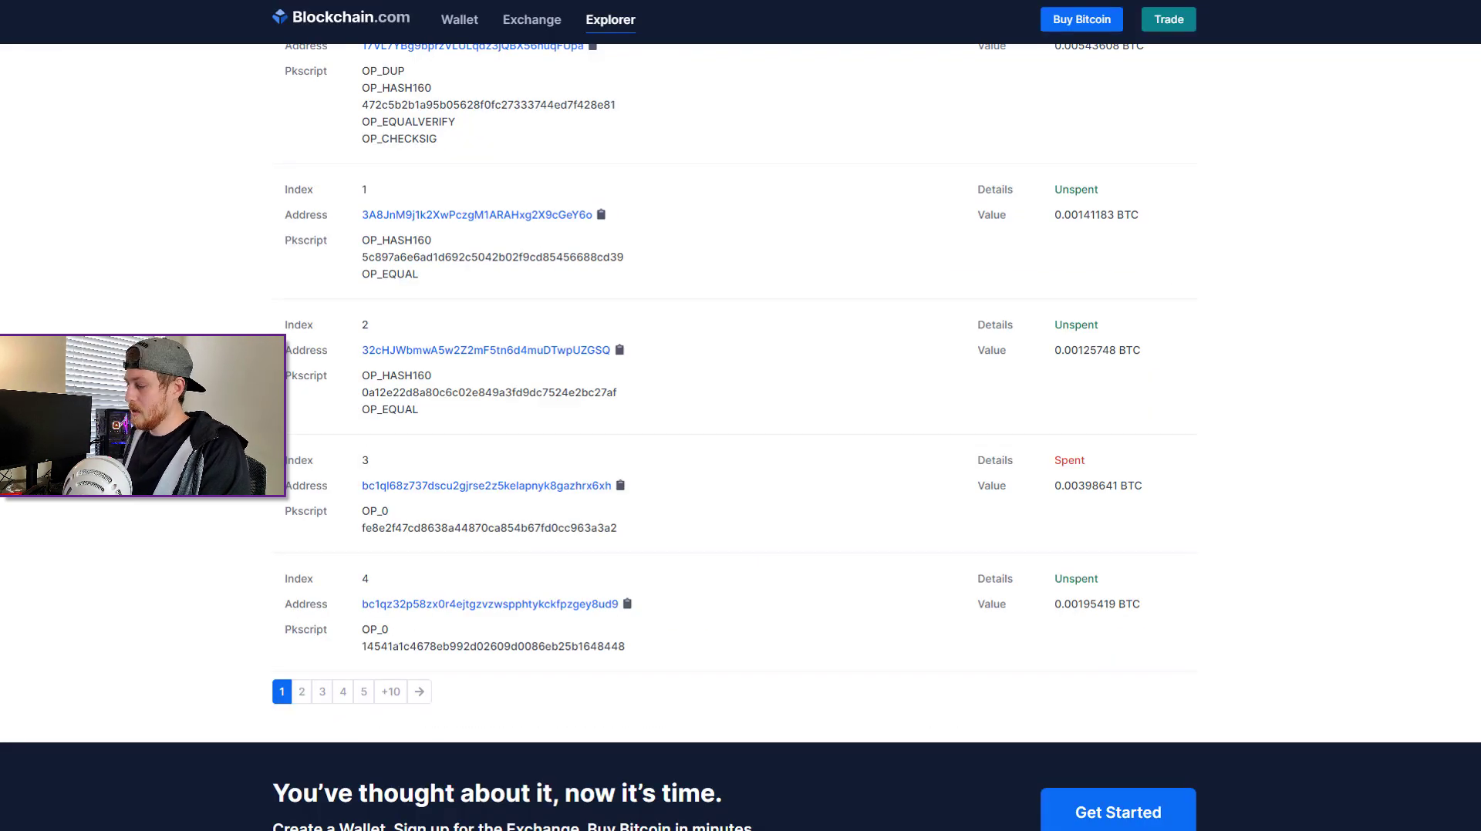
- Go to the Coinbase website and start creating an account with Get started
key(ctrl+l)
text(coin)
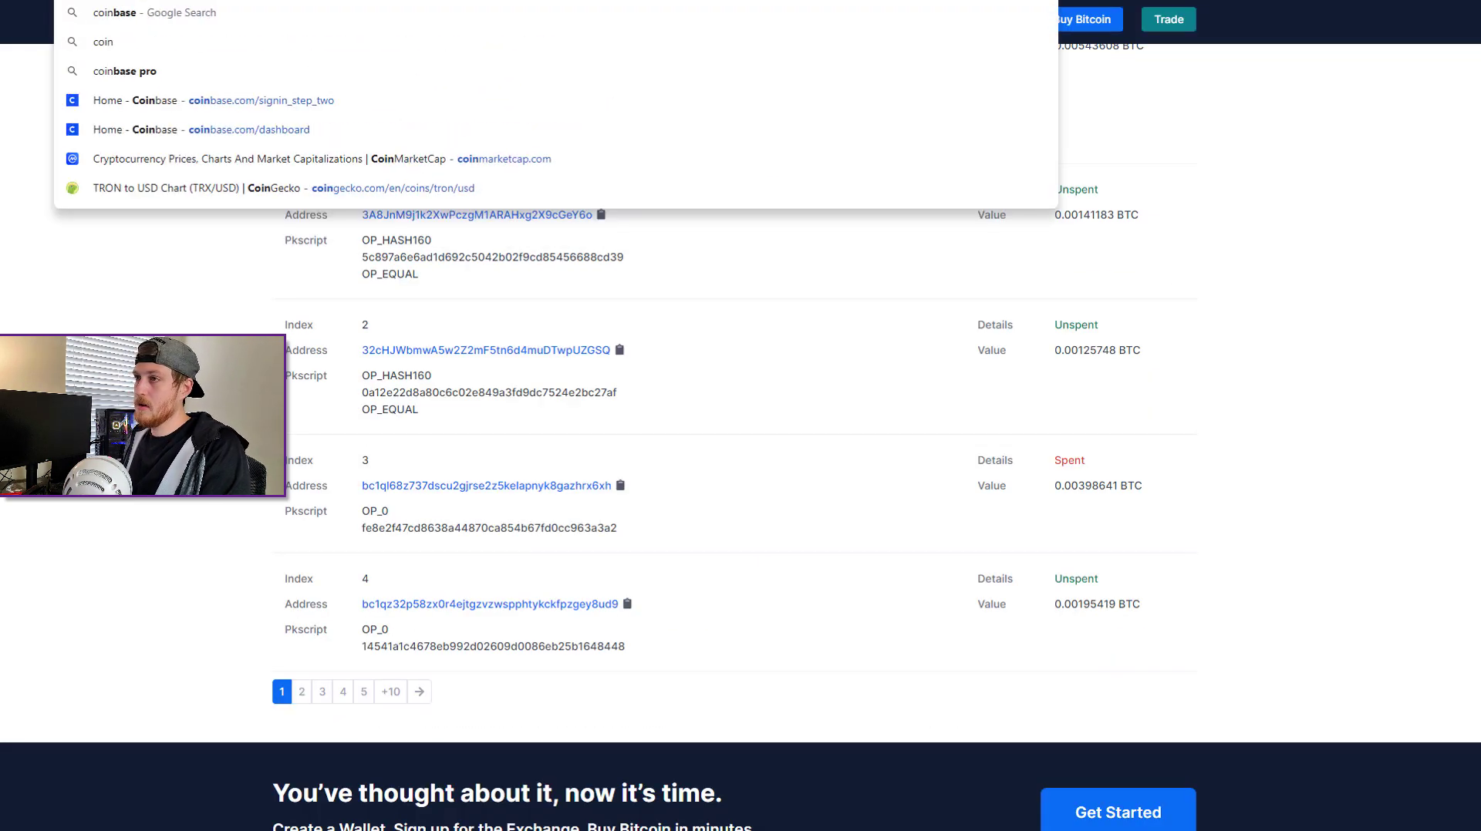
key(Return)
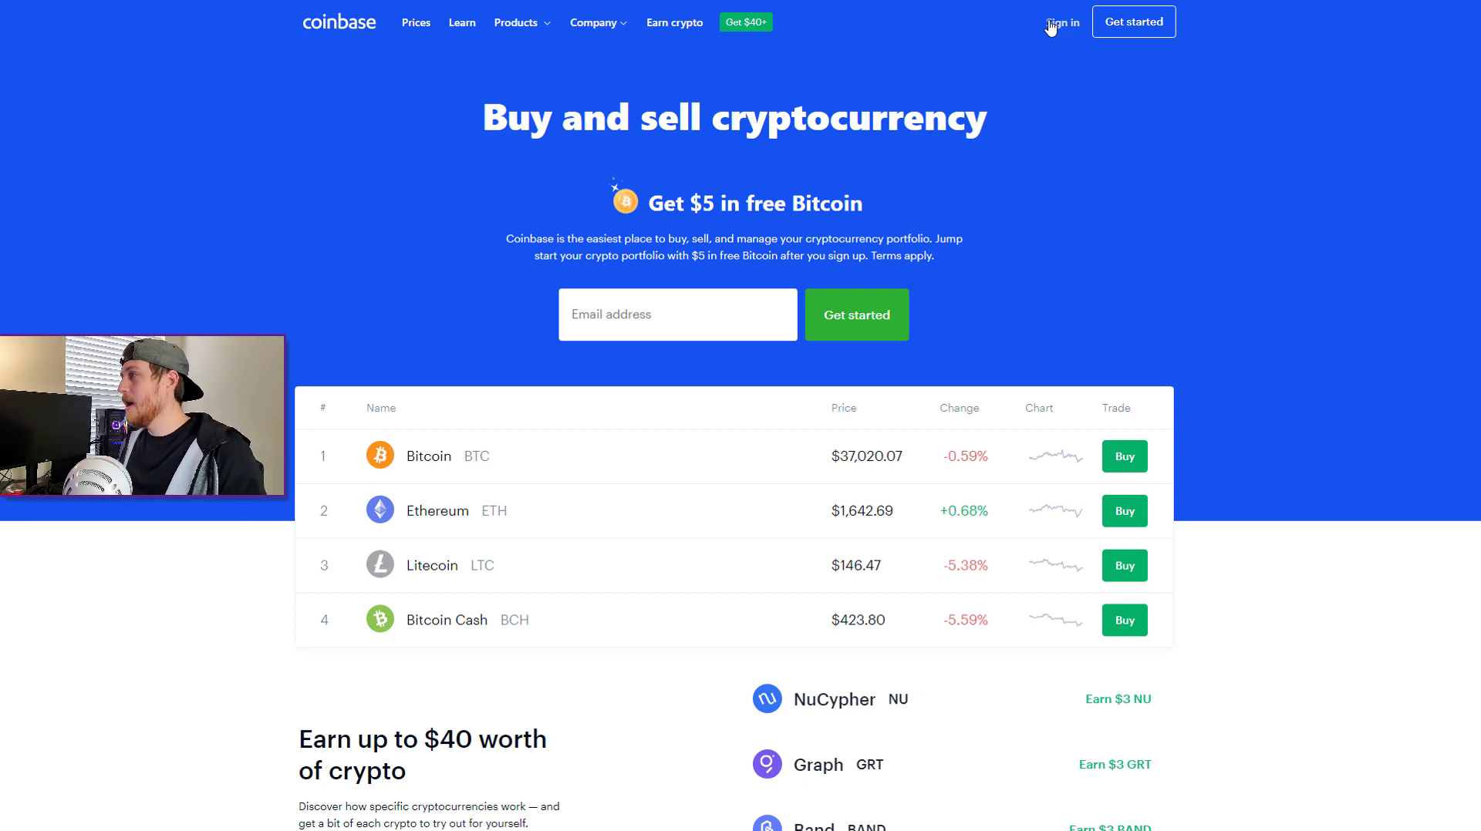
click(1125, 34)
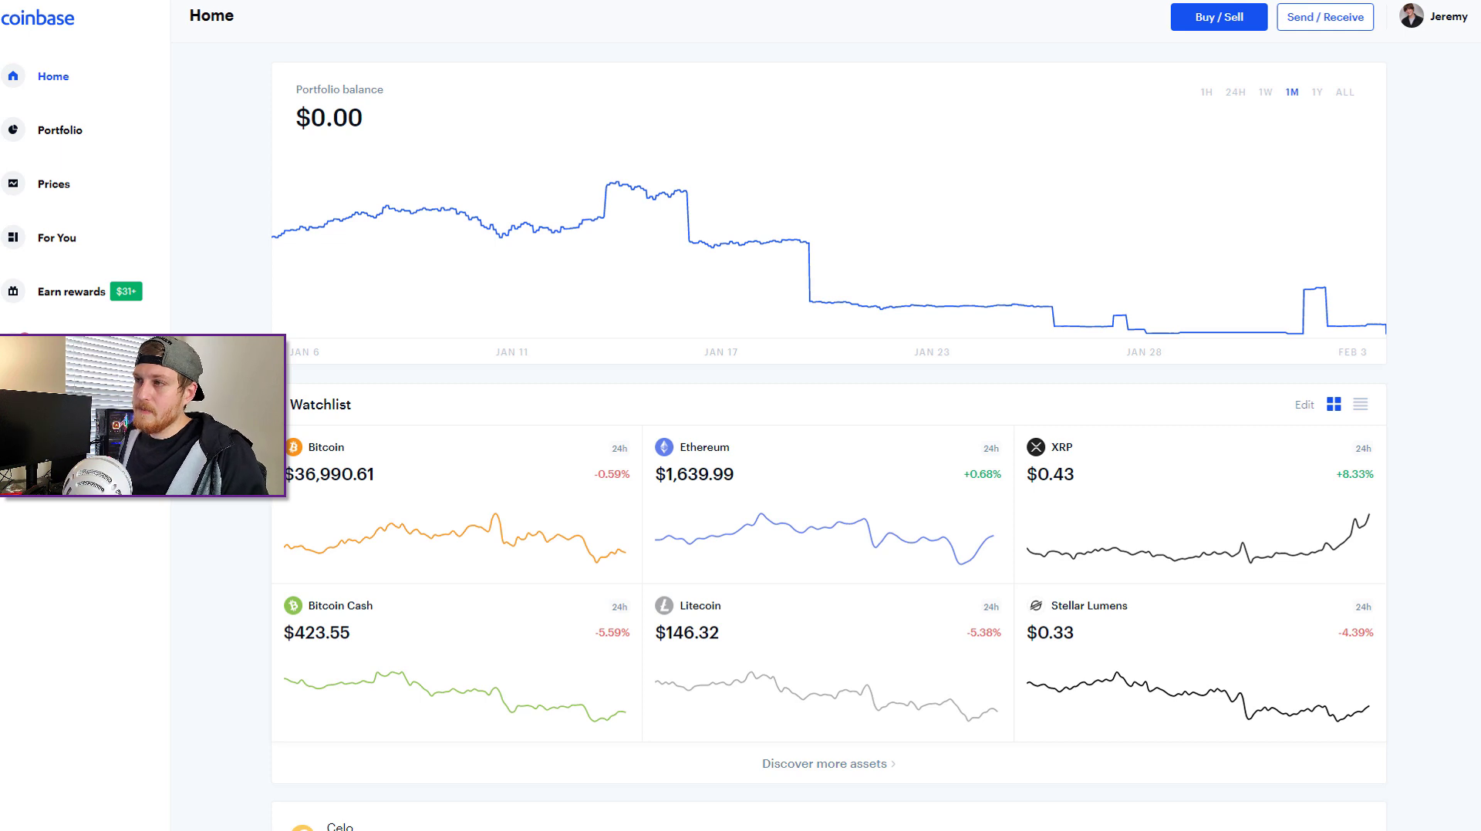
- Land on the Coinbase Home dashboard with a $0.00 balance and the Bitcoin, Ethereum, XRP watchlist
mouse_move(423, 301)
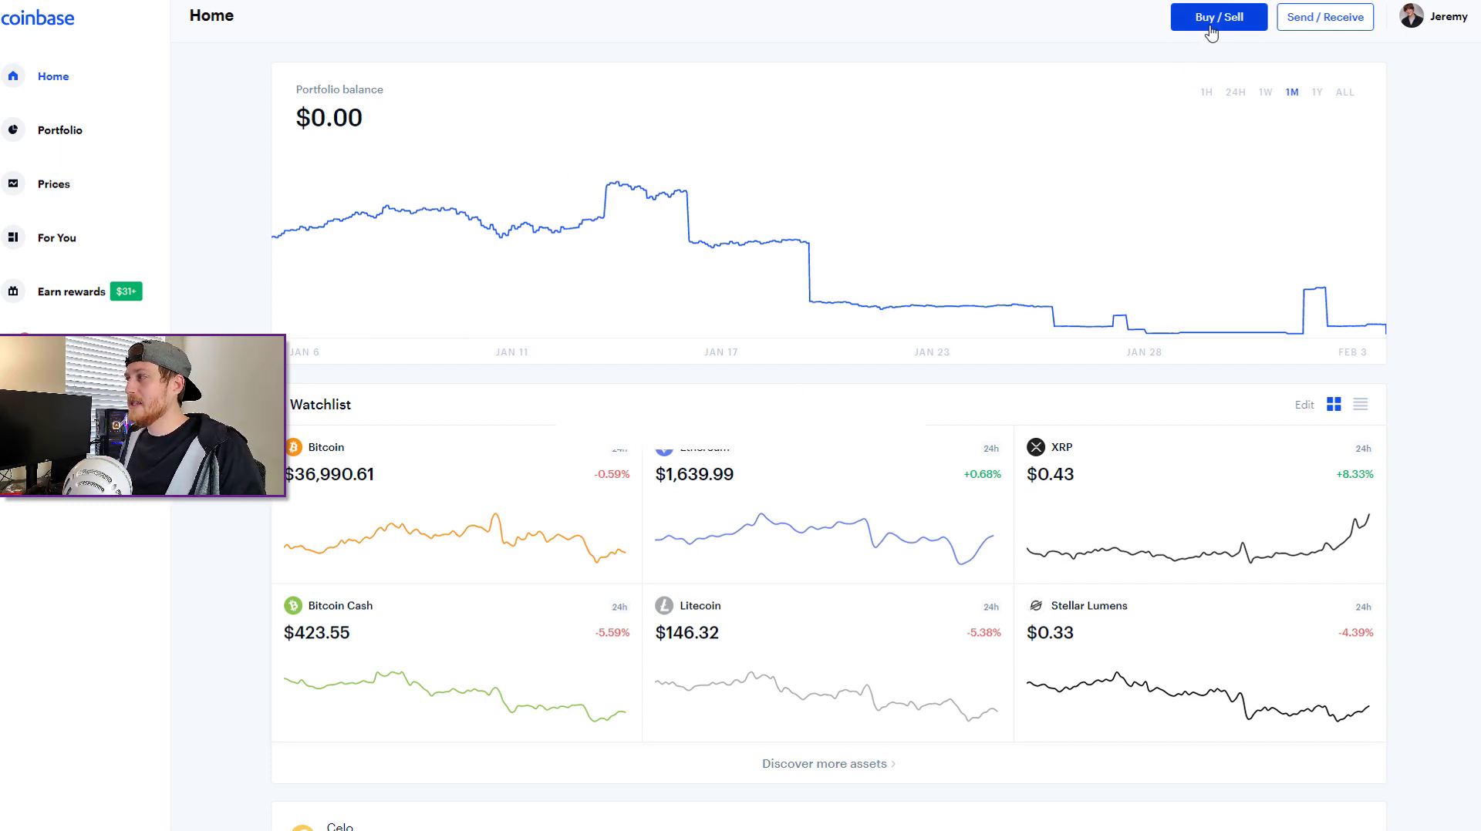
- Buy $100 of Bitcoin for 0.00258805 BTC and dismiss the purchase confirmation
click(1211, 29)
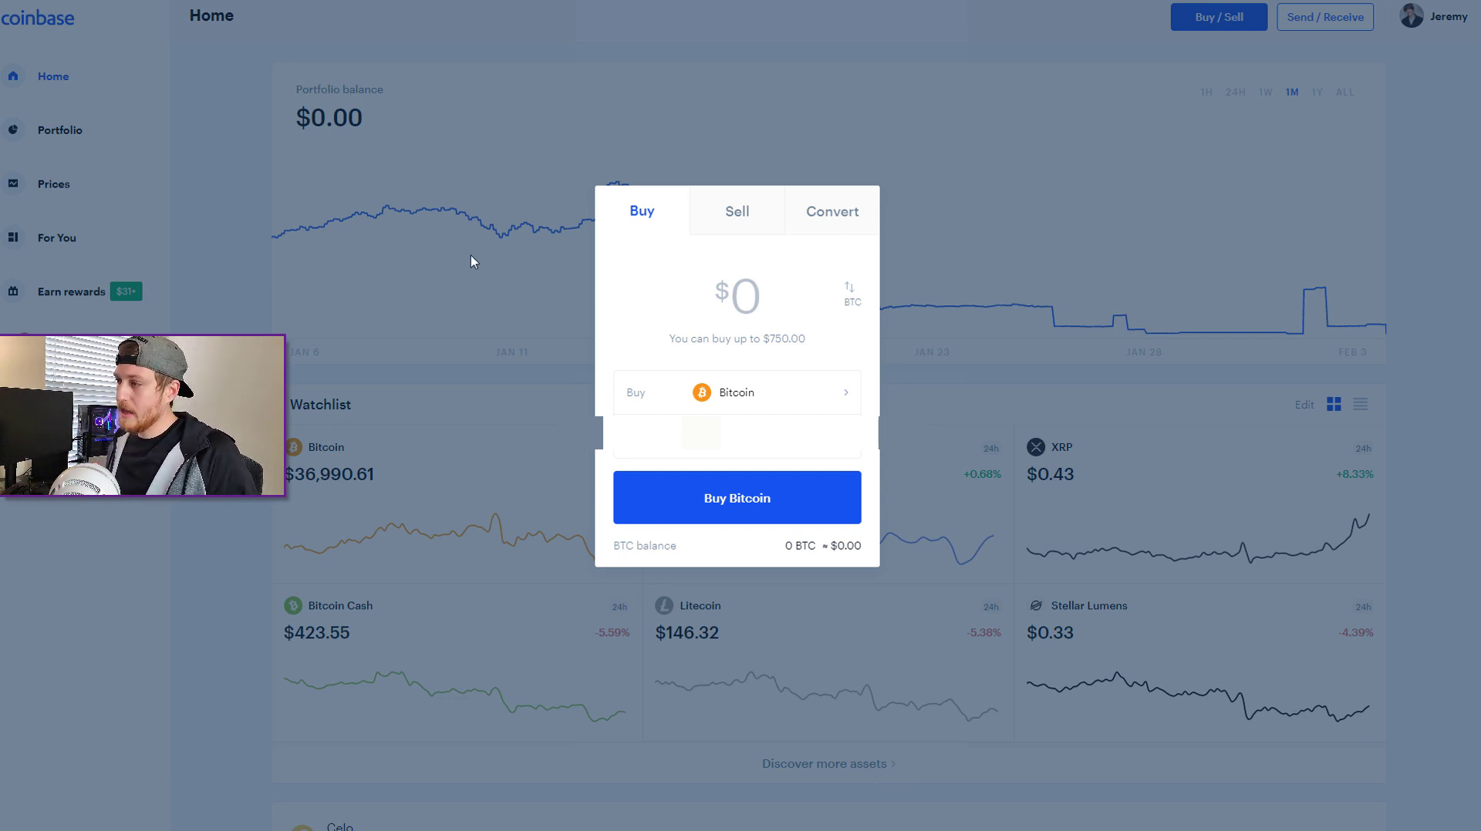
click(726, 297)
text(100)
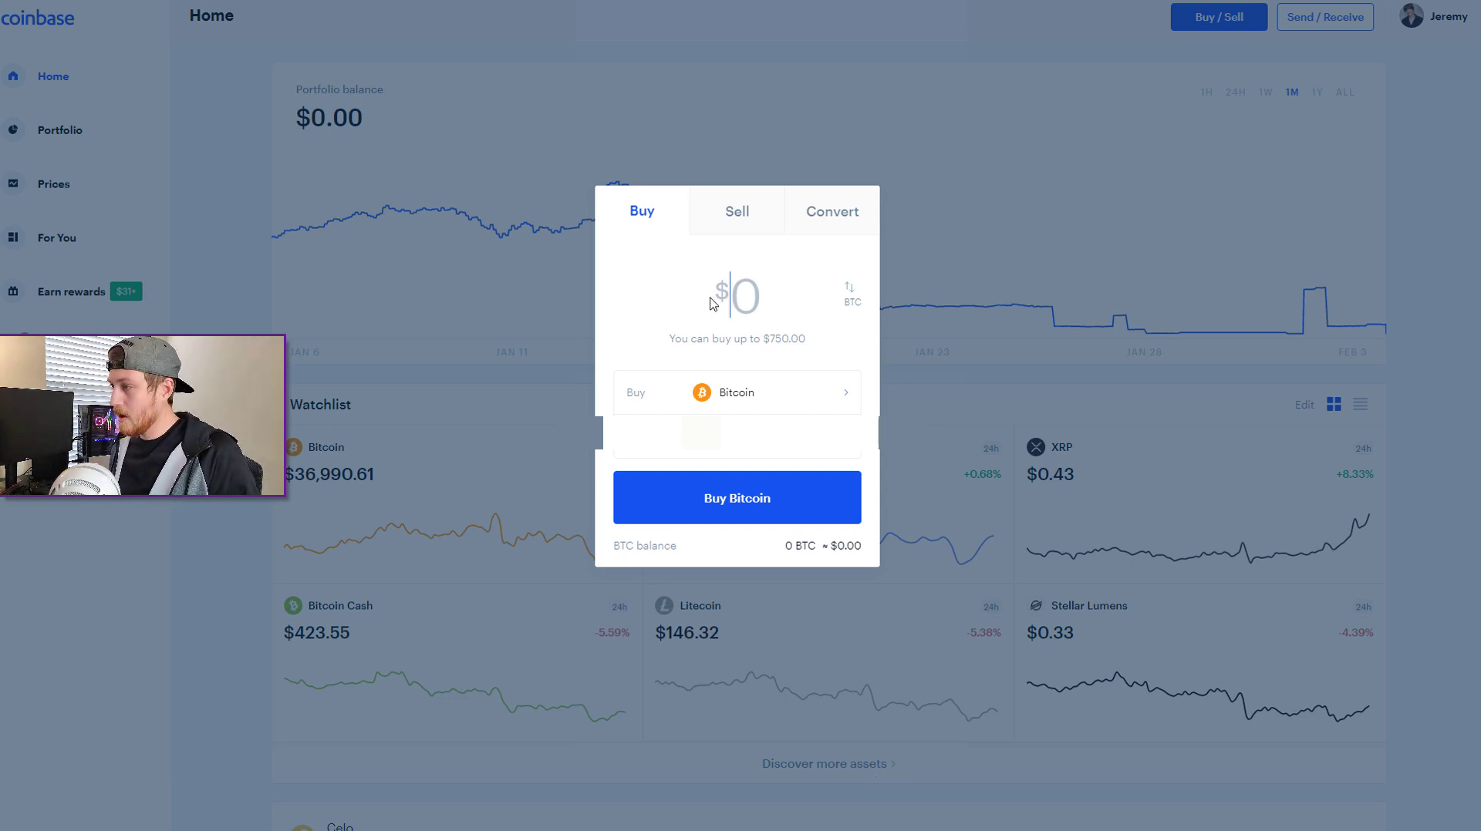
key(Return)
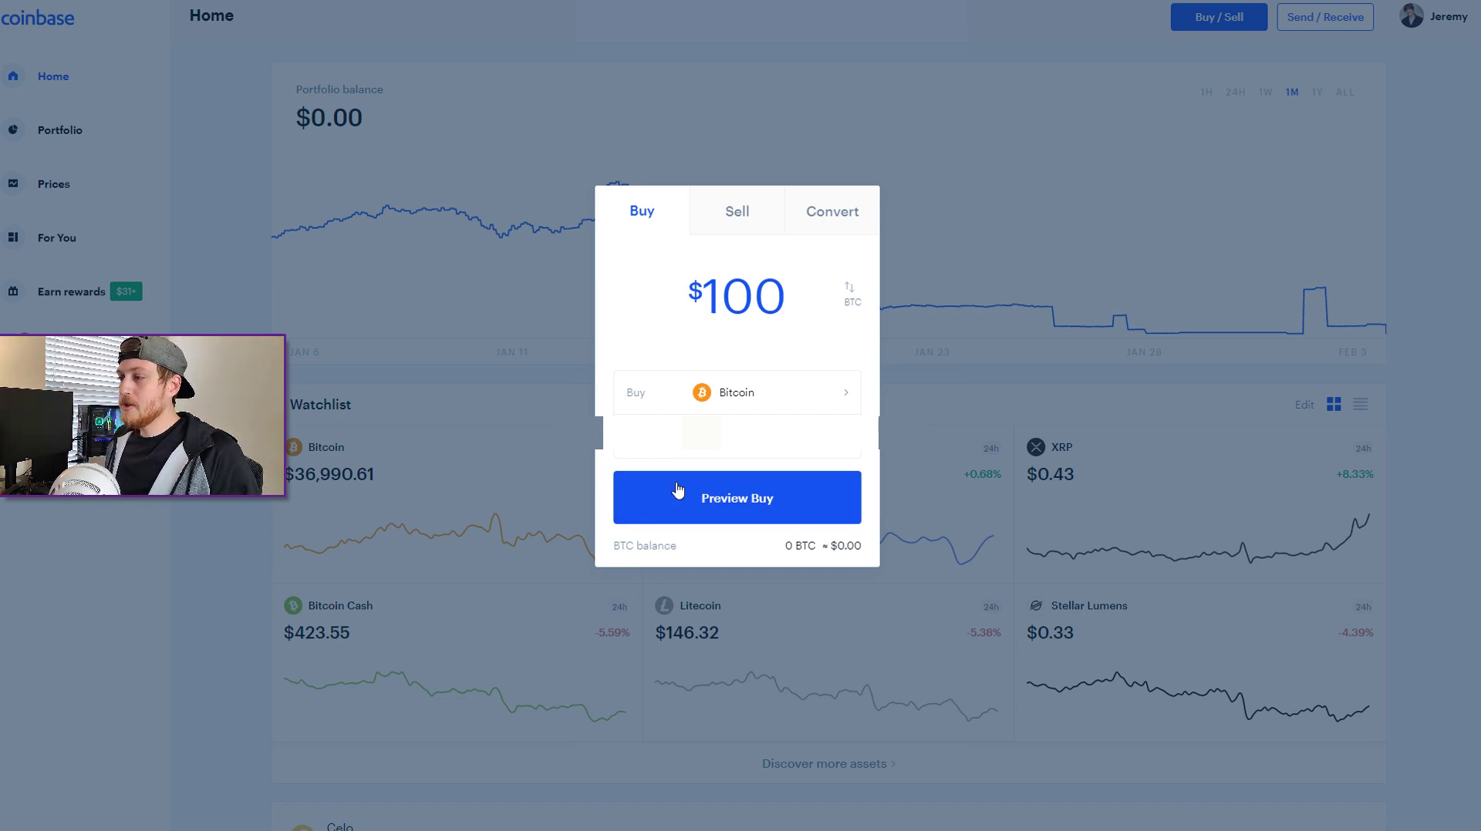
click(695, 501)
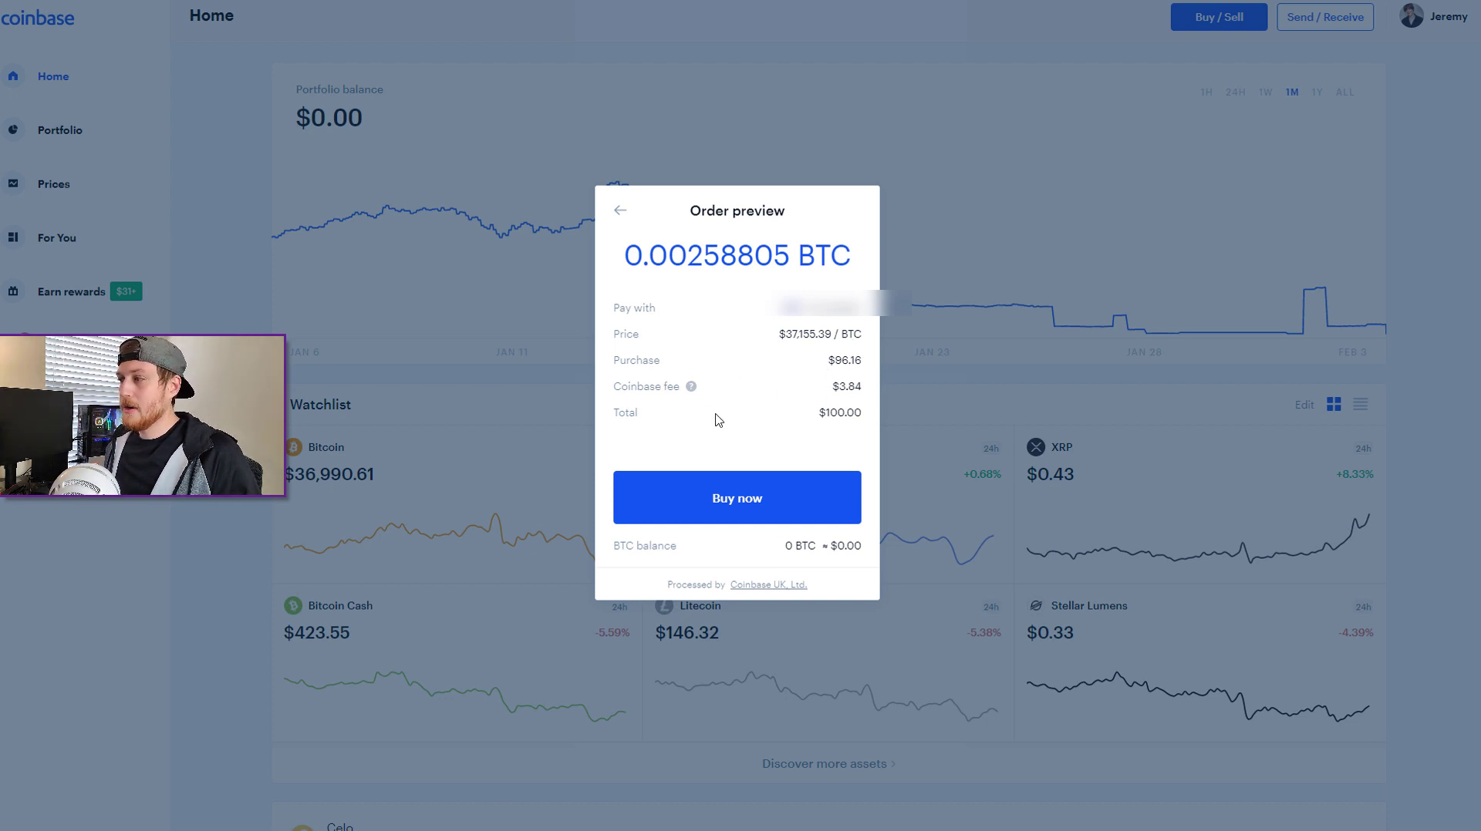
click(732, 499)
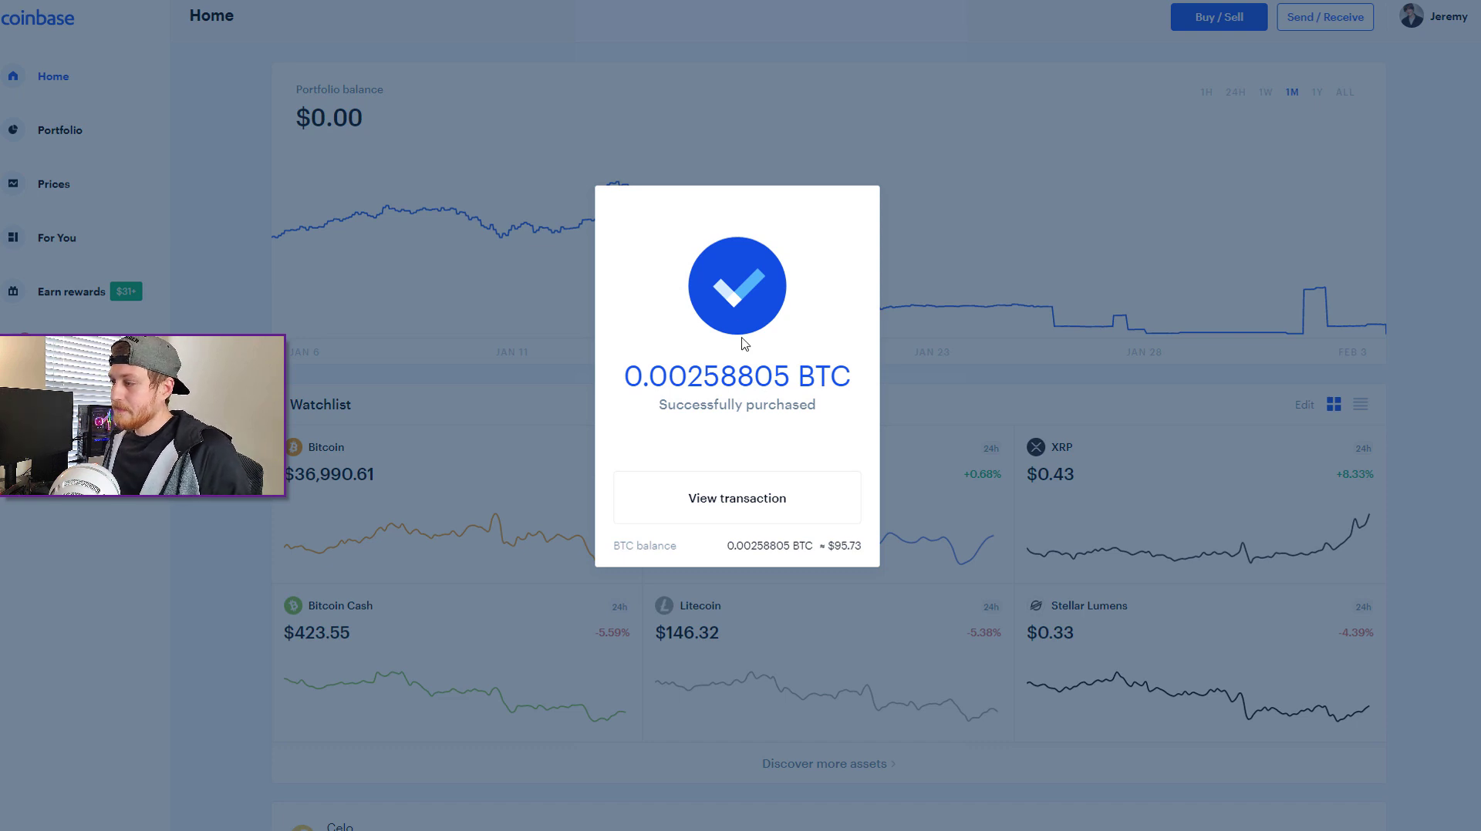
click(555, 239)
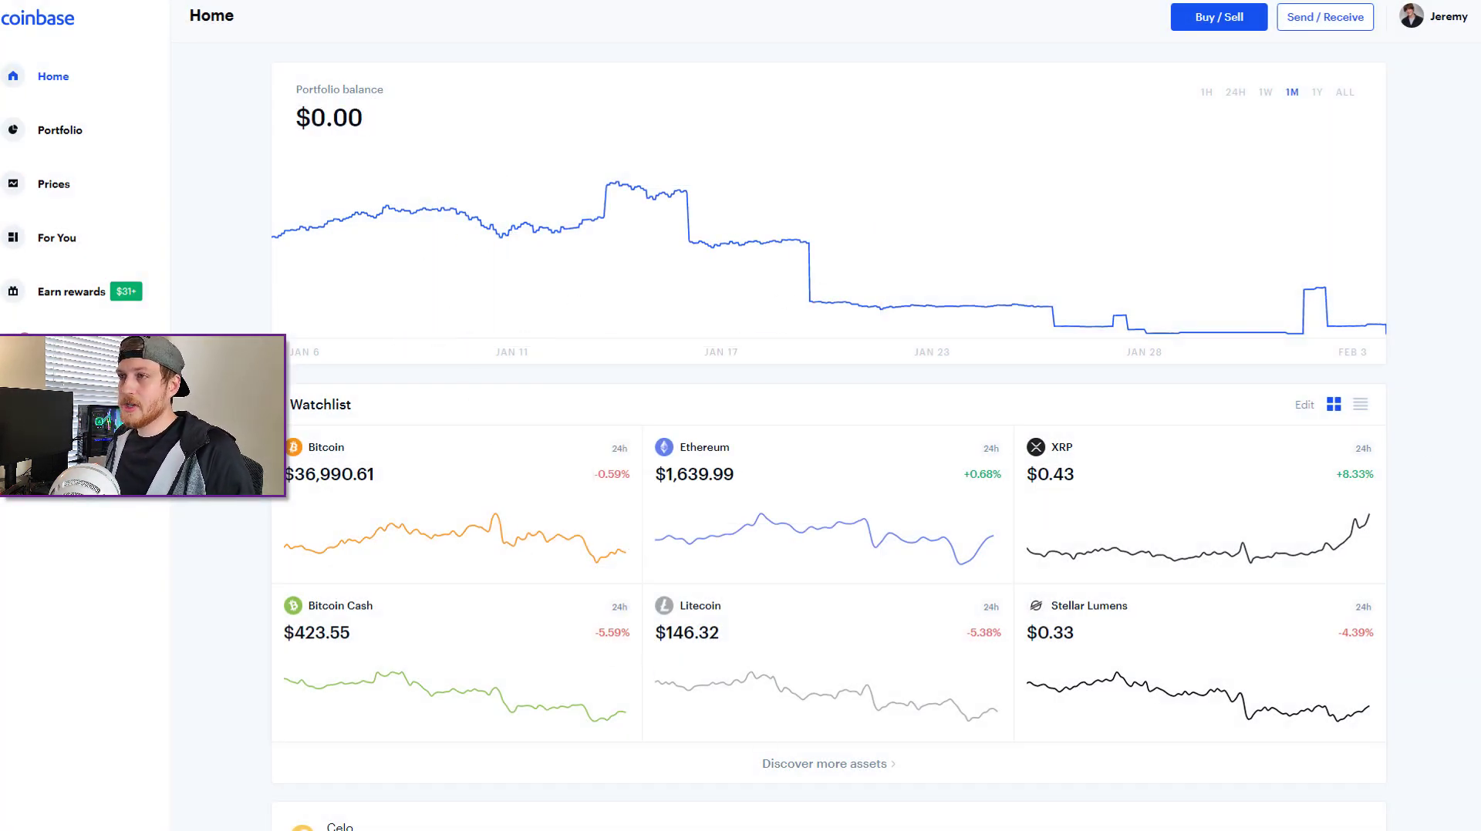
- Highlight the updated $95.66 portfolio balance on the Home dashboard, then clear the highlight
drag(378, 117, 310, 118)
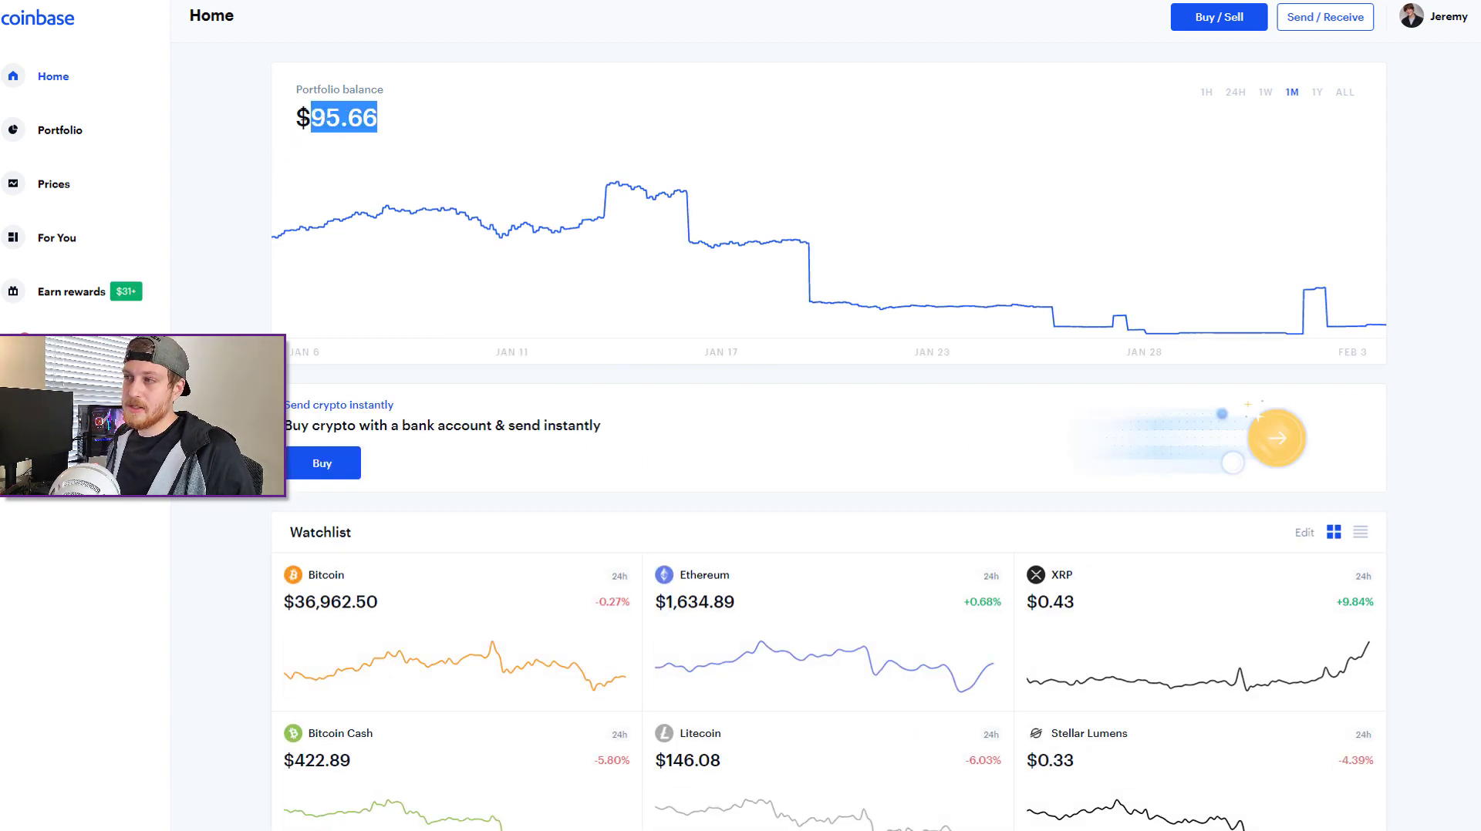
triple_click(301, 120)
click(247, 127)
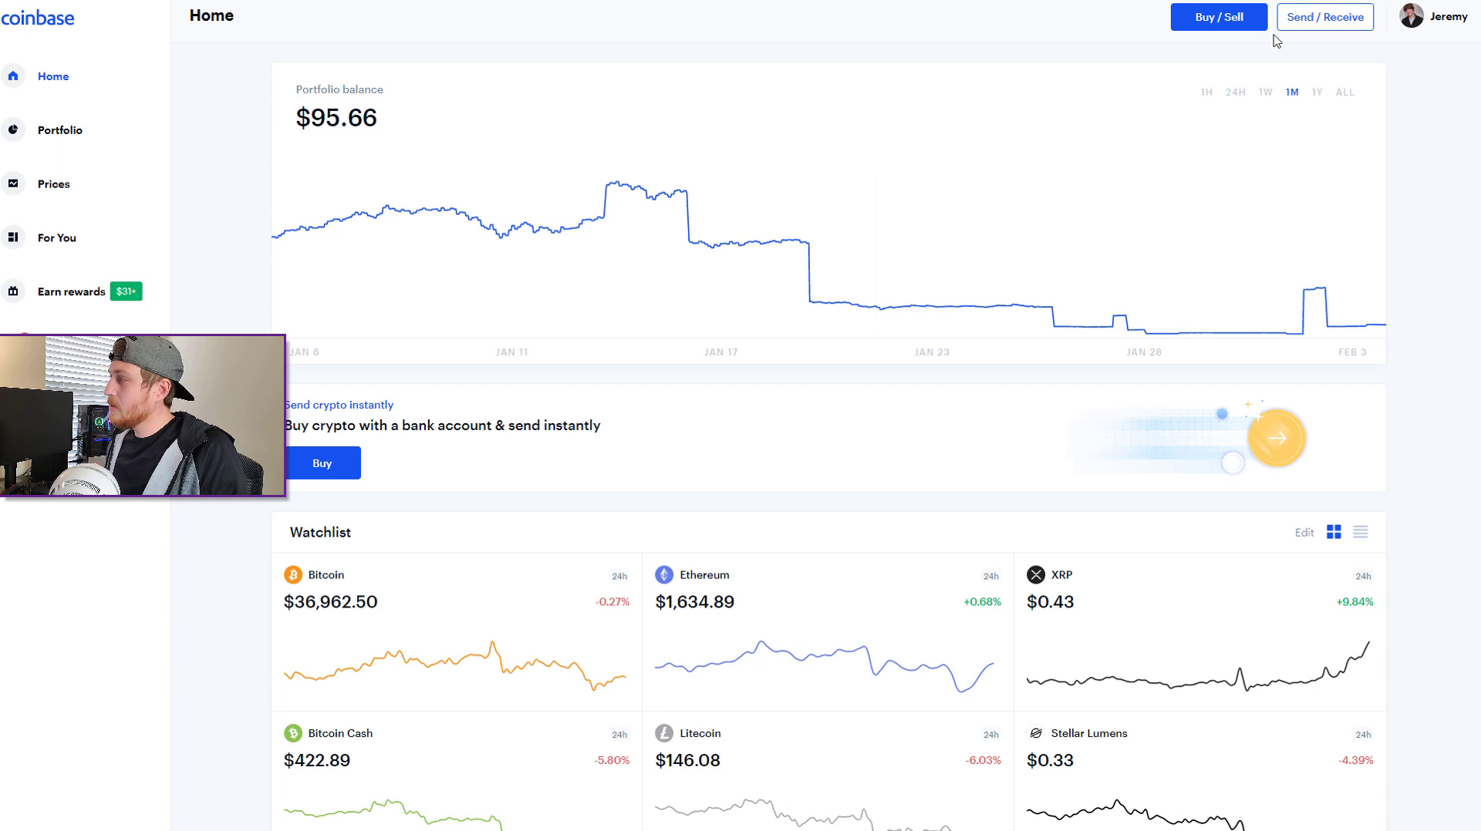
- Open the Coinbase Send form and switch the amount entry to BTC
click(1303, 25)
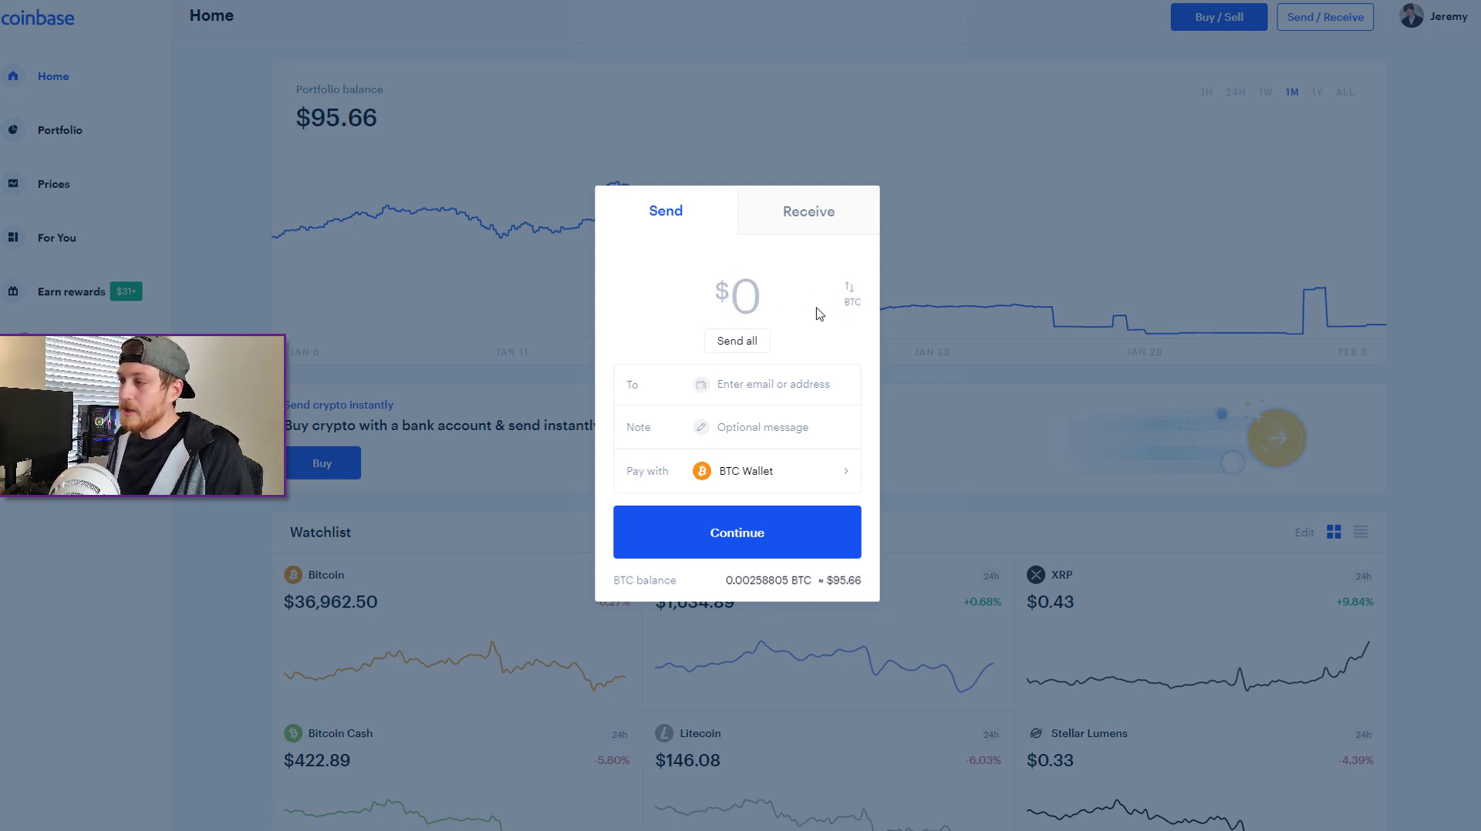
click(848, 293)
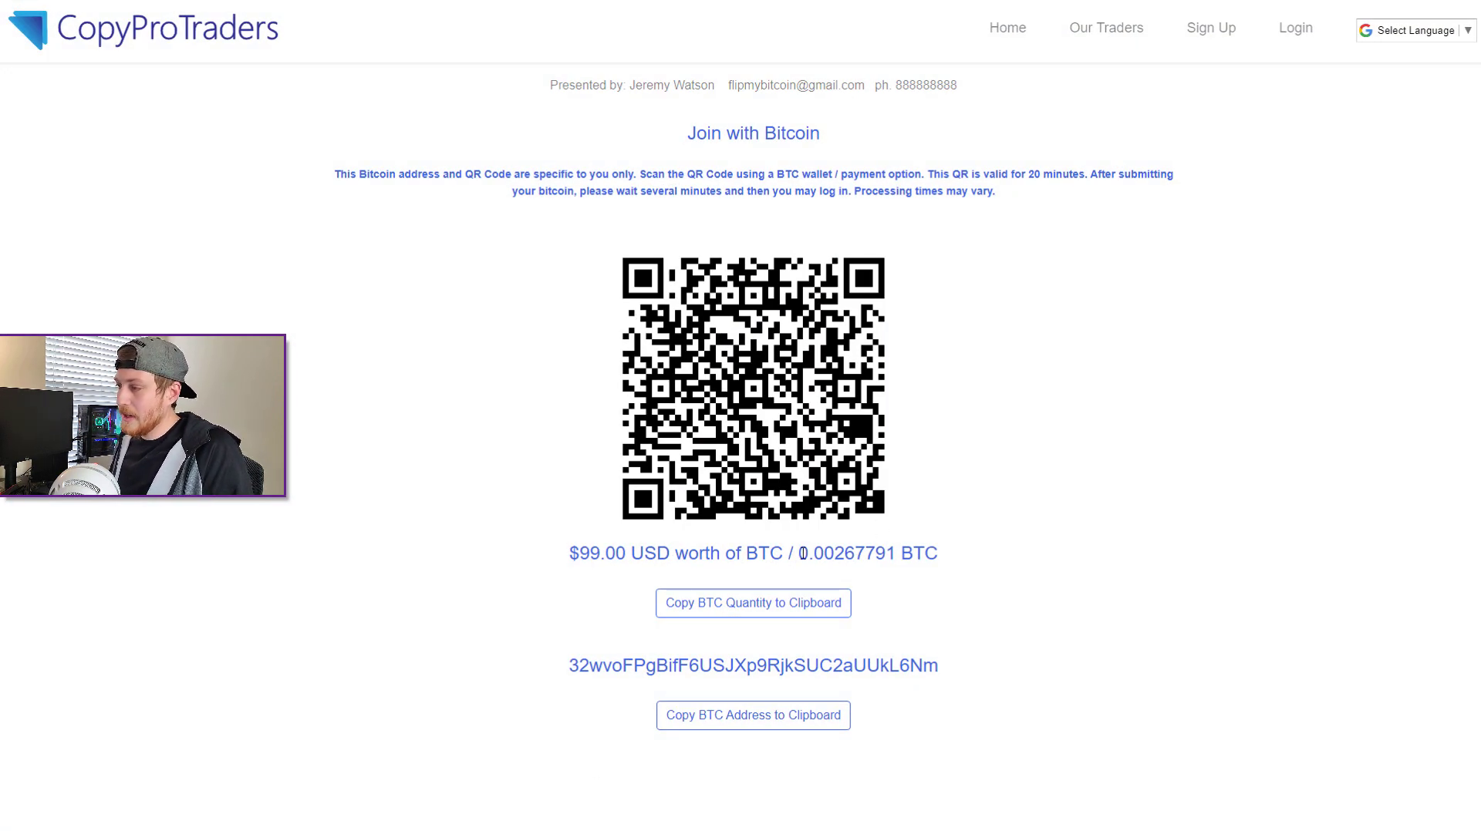
- Copy the 0.00267791 BTC payment amount from the CopyProTraders page
drag(802, 553, 899, 554)
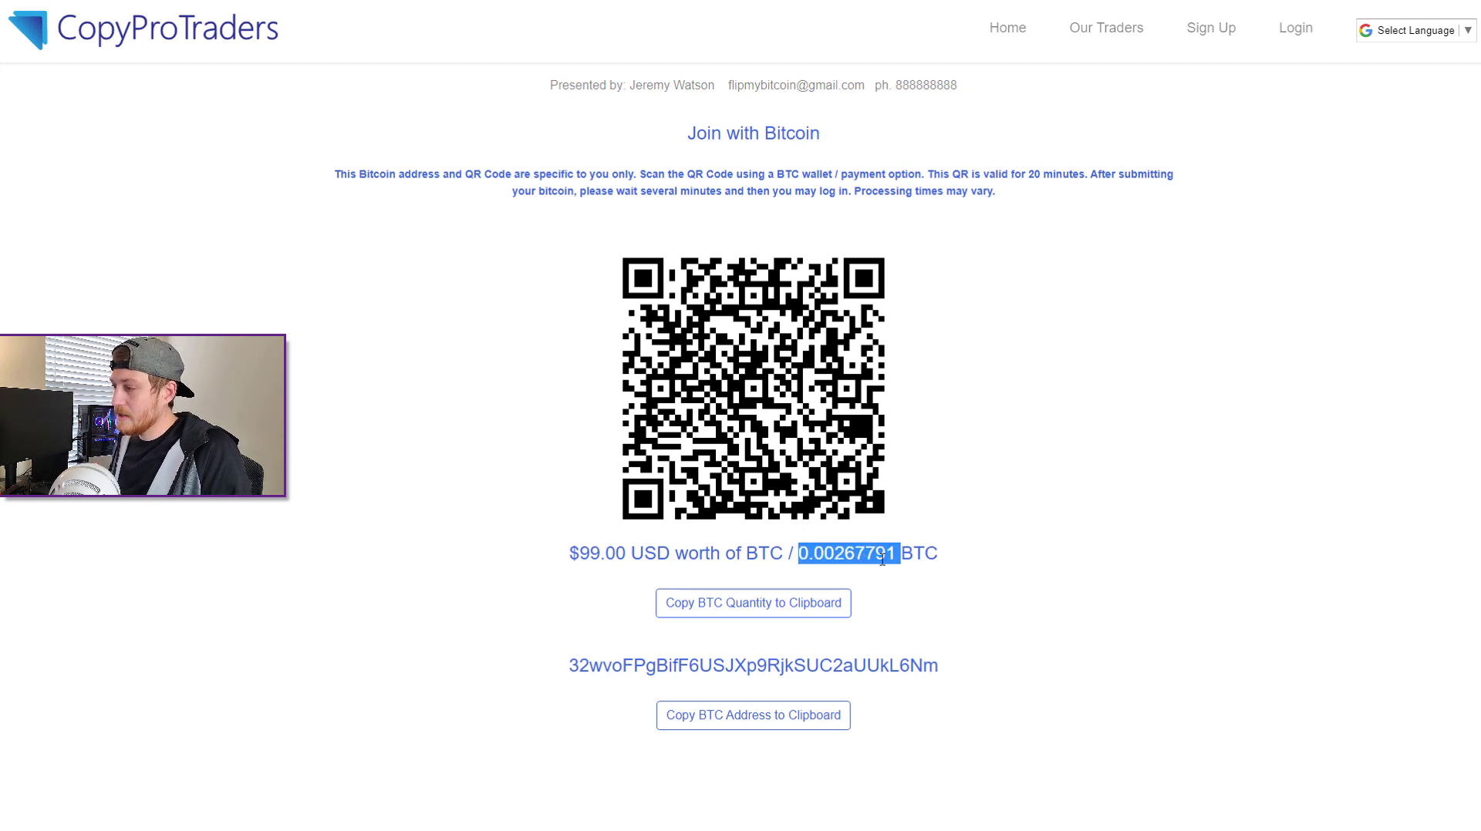
right_click(885, 561)
click(895, 572)
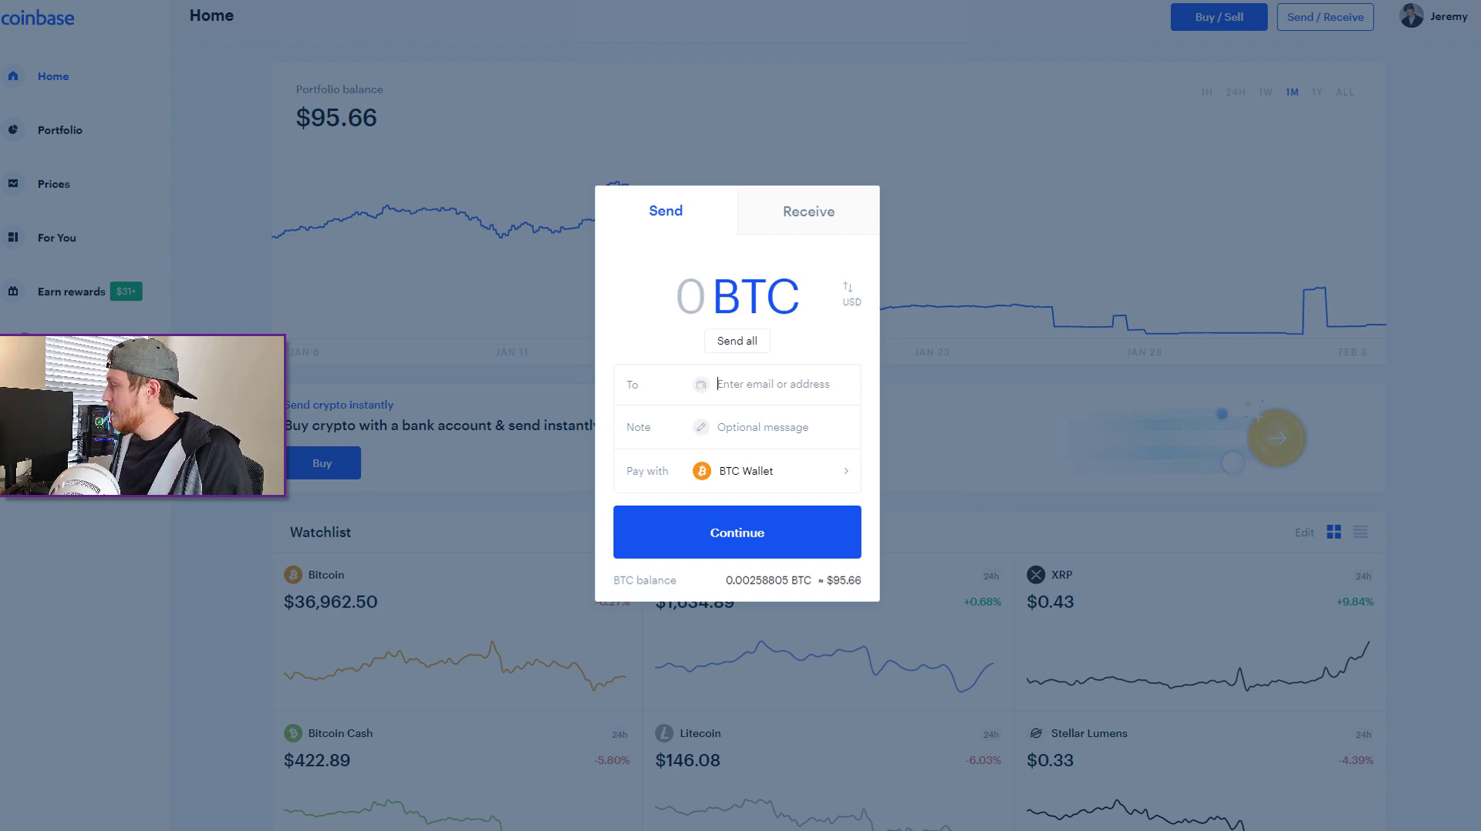
- Paste 0.00267791 into the Coinbase BTC send amount field
click(697, 299)
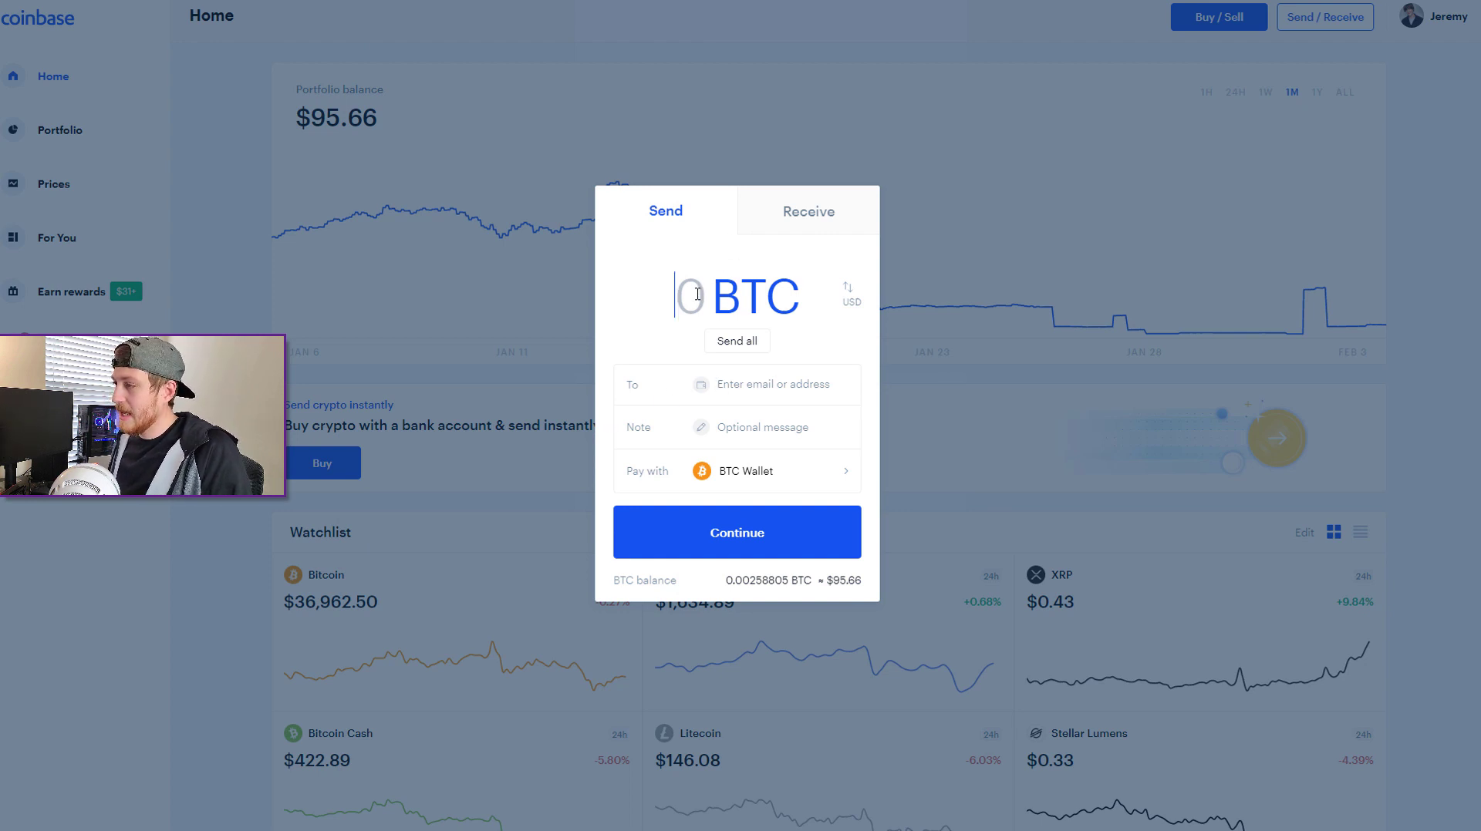
key(ctrl+v)
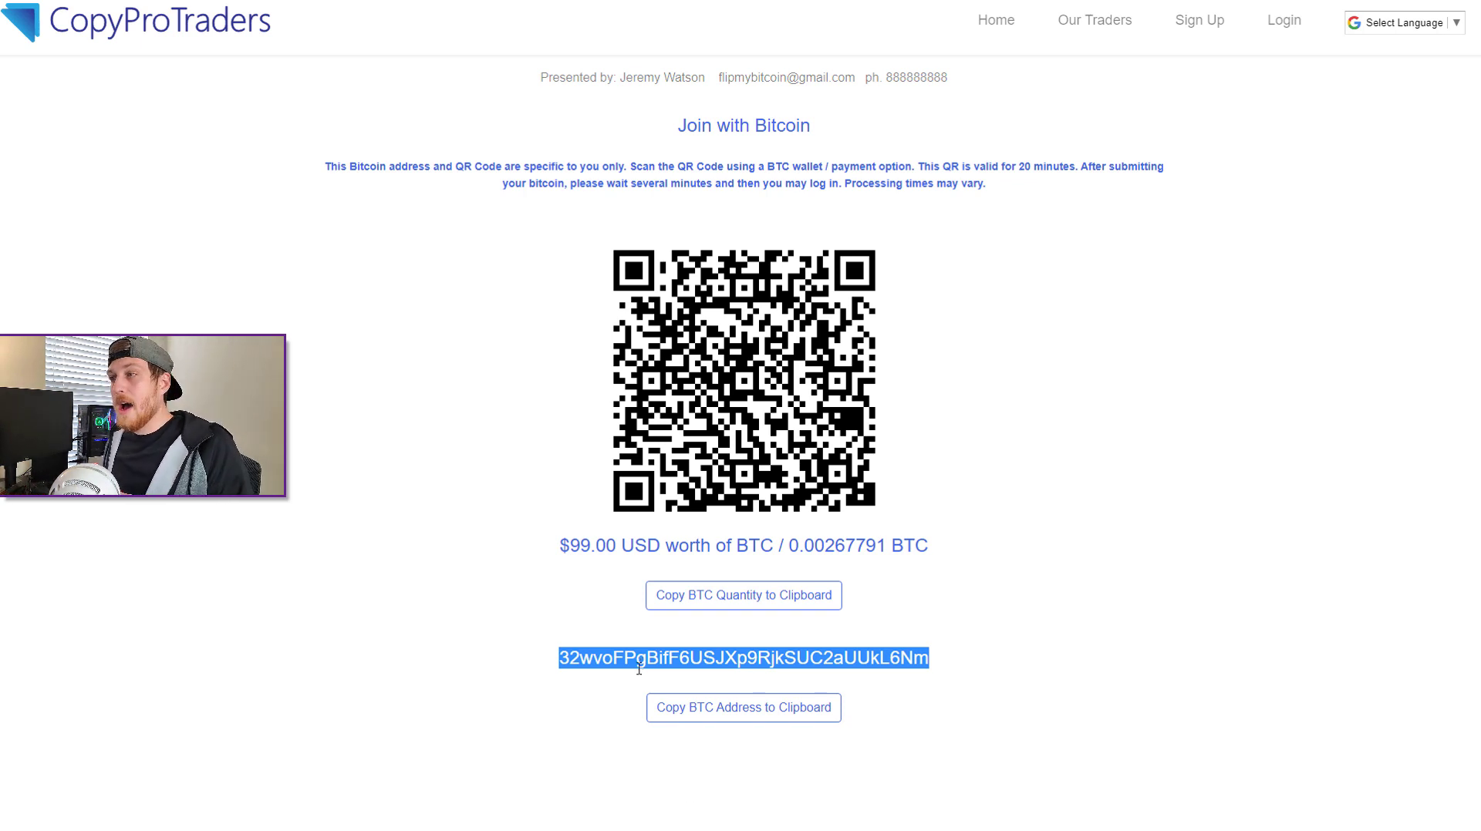
- Select the whole BTC payment address on the CopyProTraders page and copy it
click(449, 549)
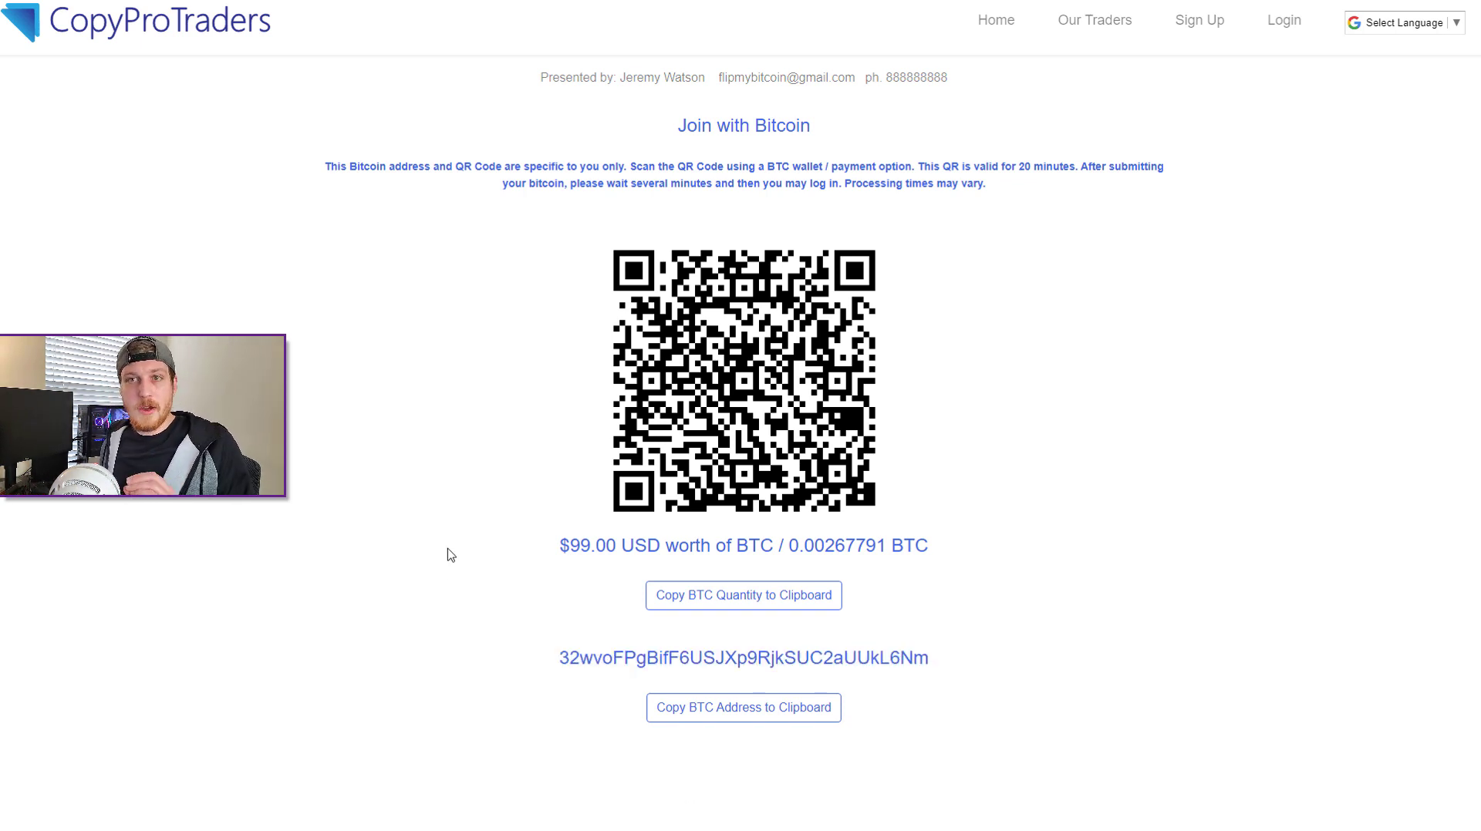
drag(538, 662, 916, 650)
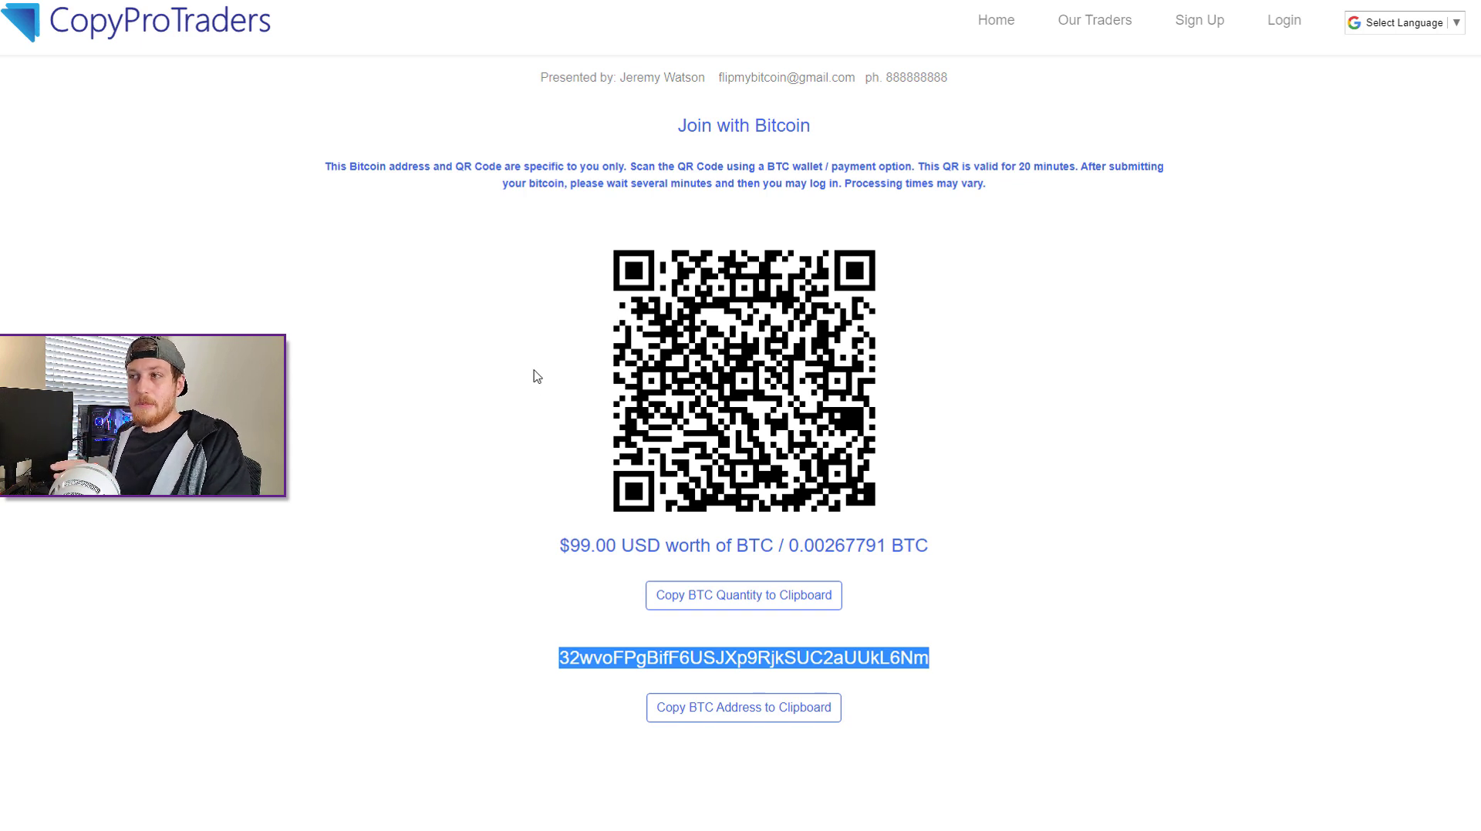
click(672, 657)
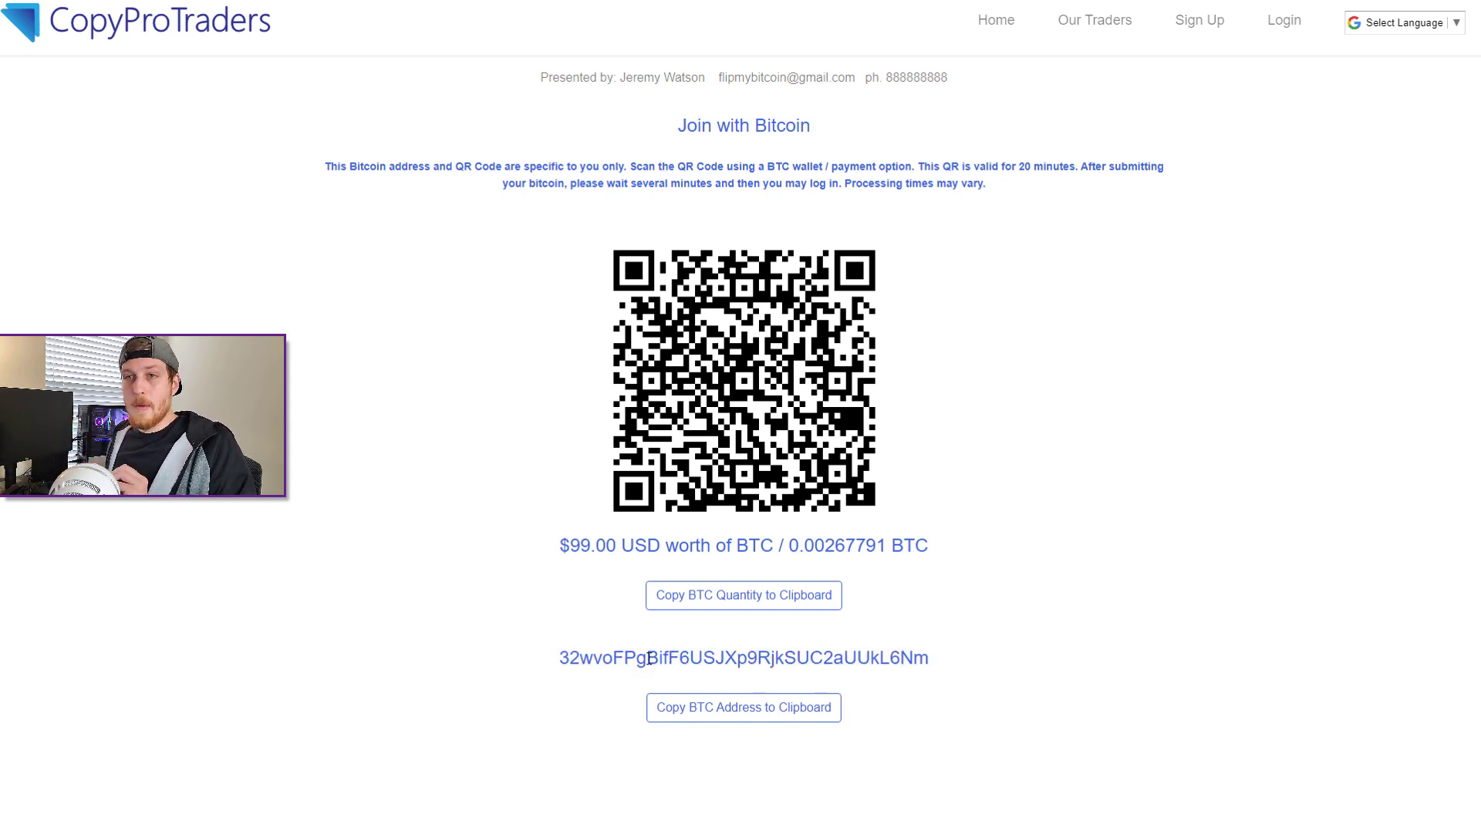
double_click(634, 656)
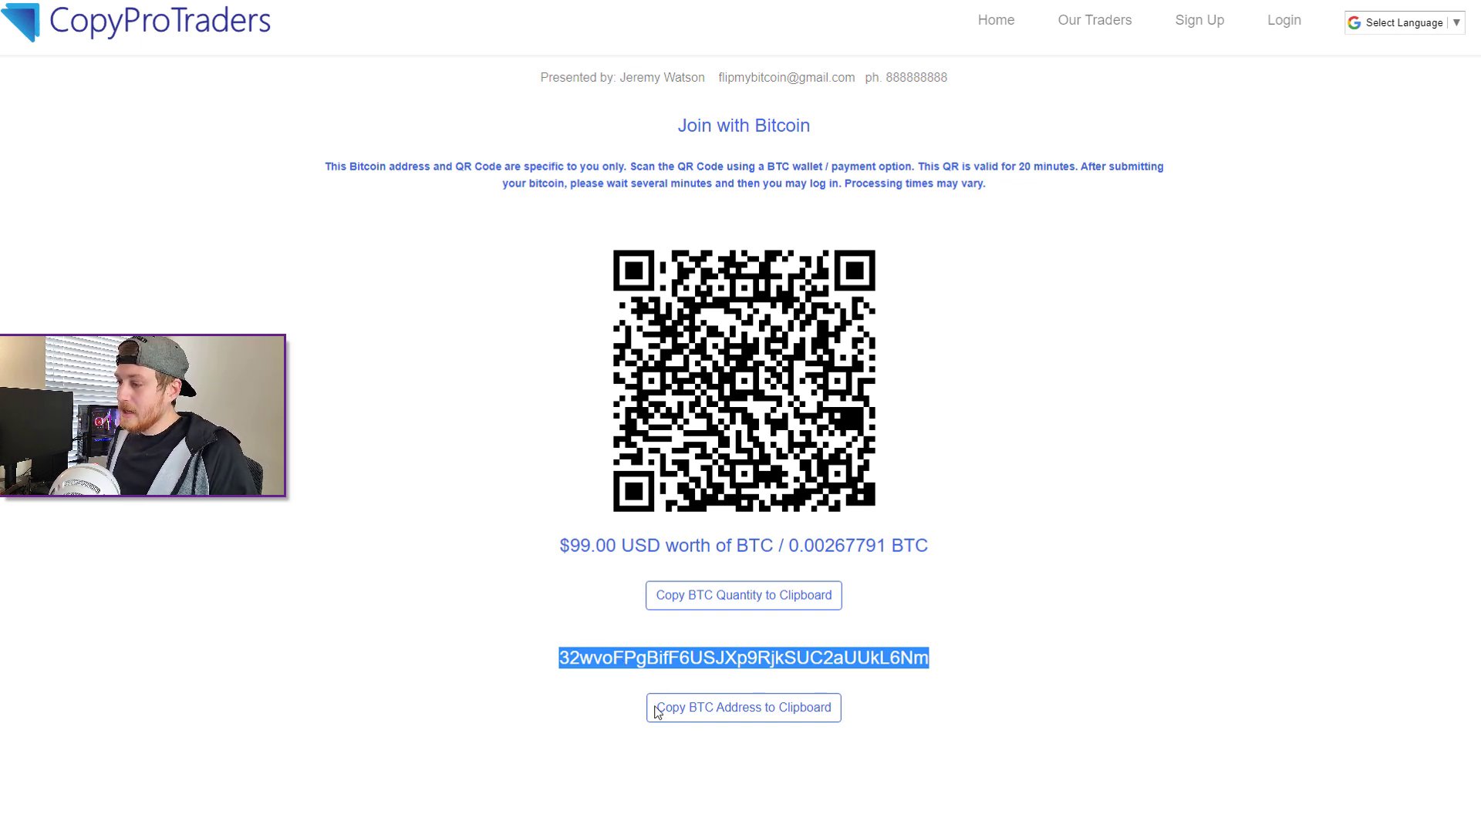
right_click(682, 664)
click(728, 680)
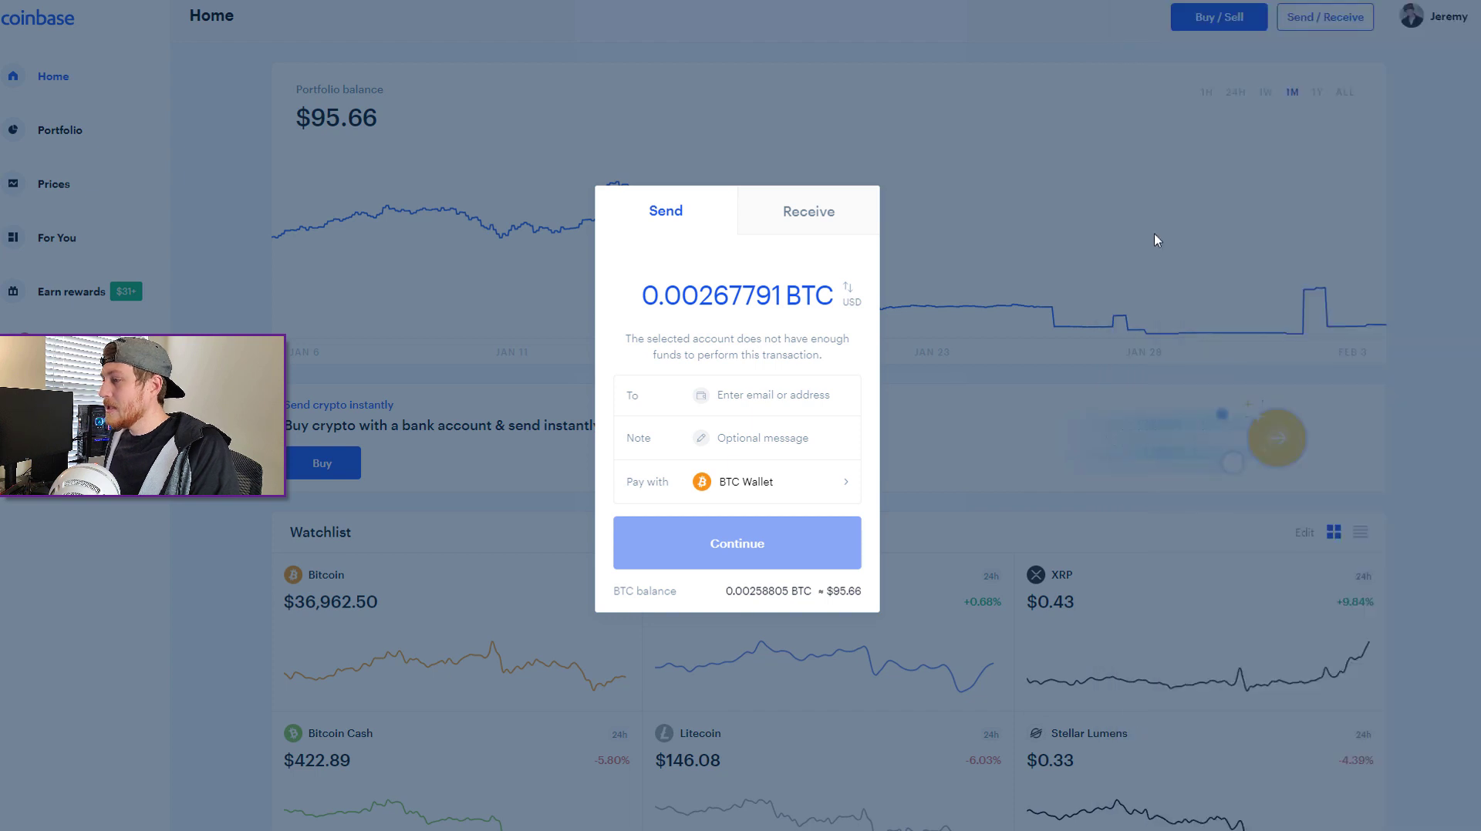
- Paste the CopyProTraders address as the Coinbase recipient and add the note 'CPT'
key(ctrl+v)
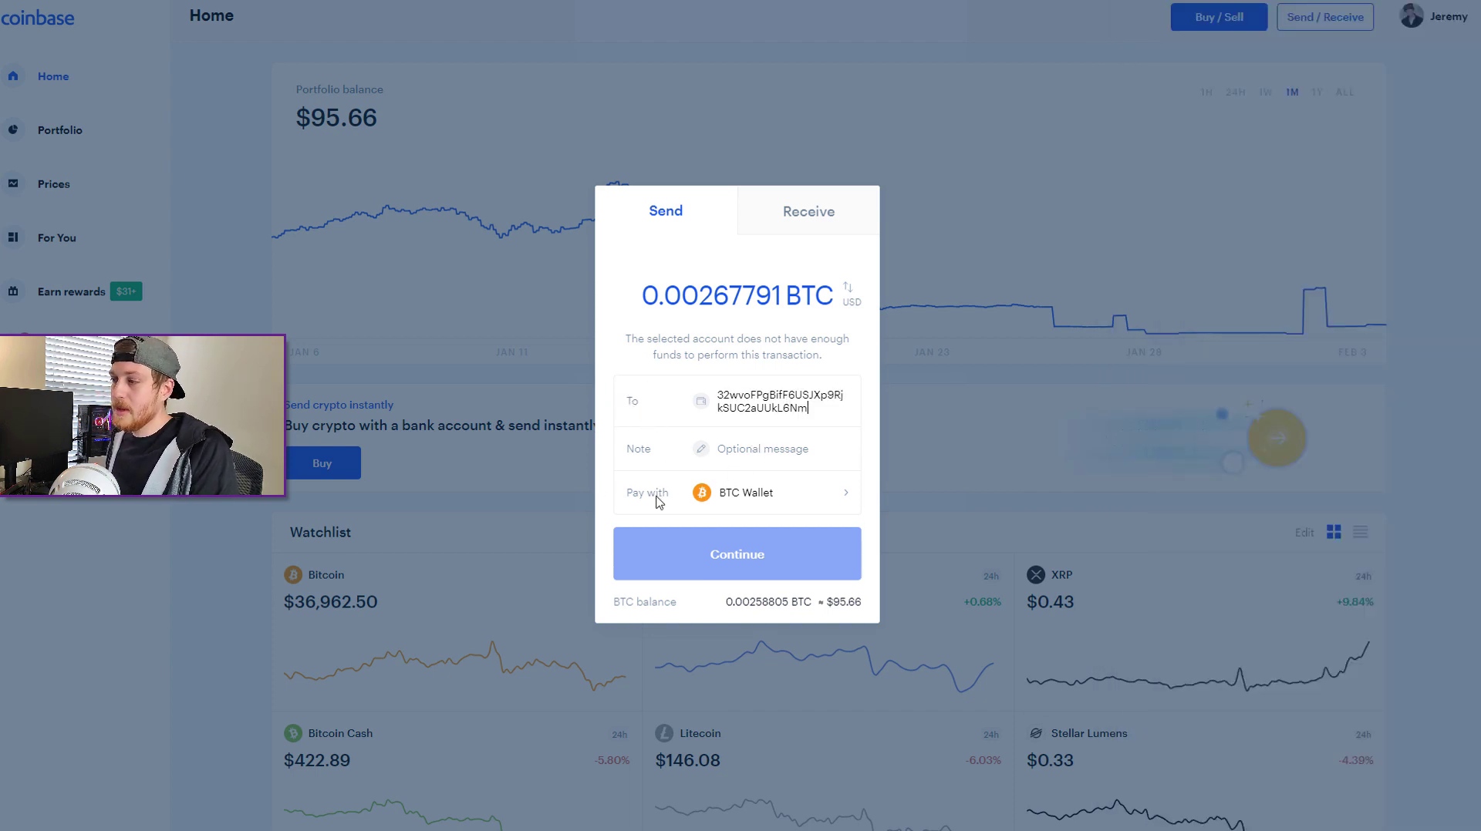
click(781, 444)
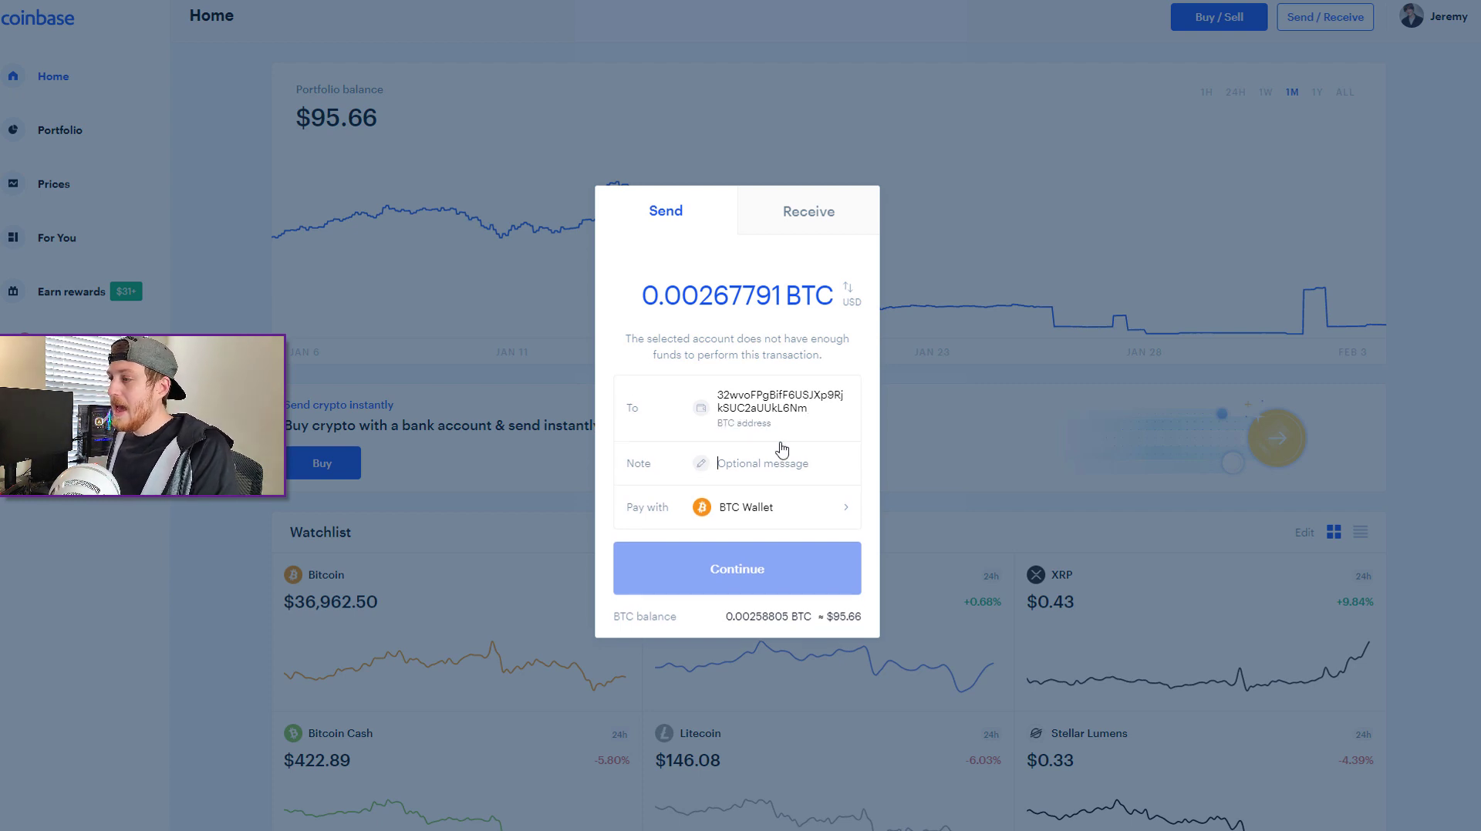
text(CPT)
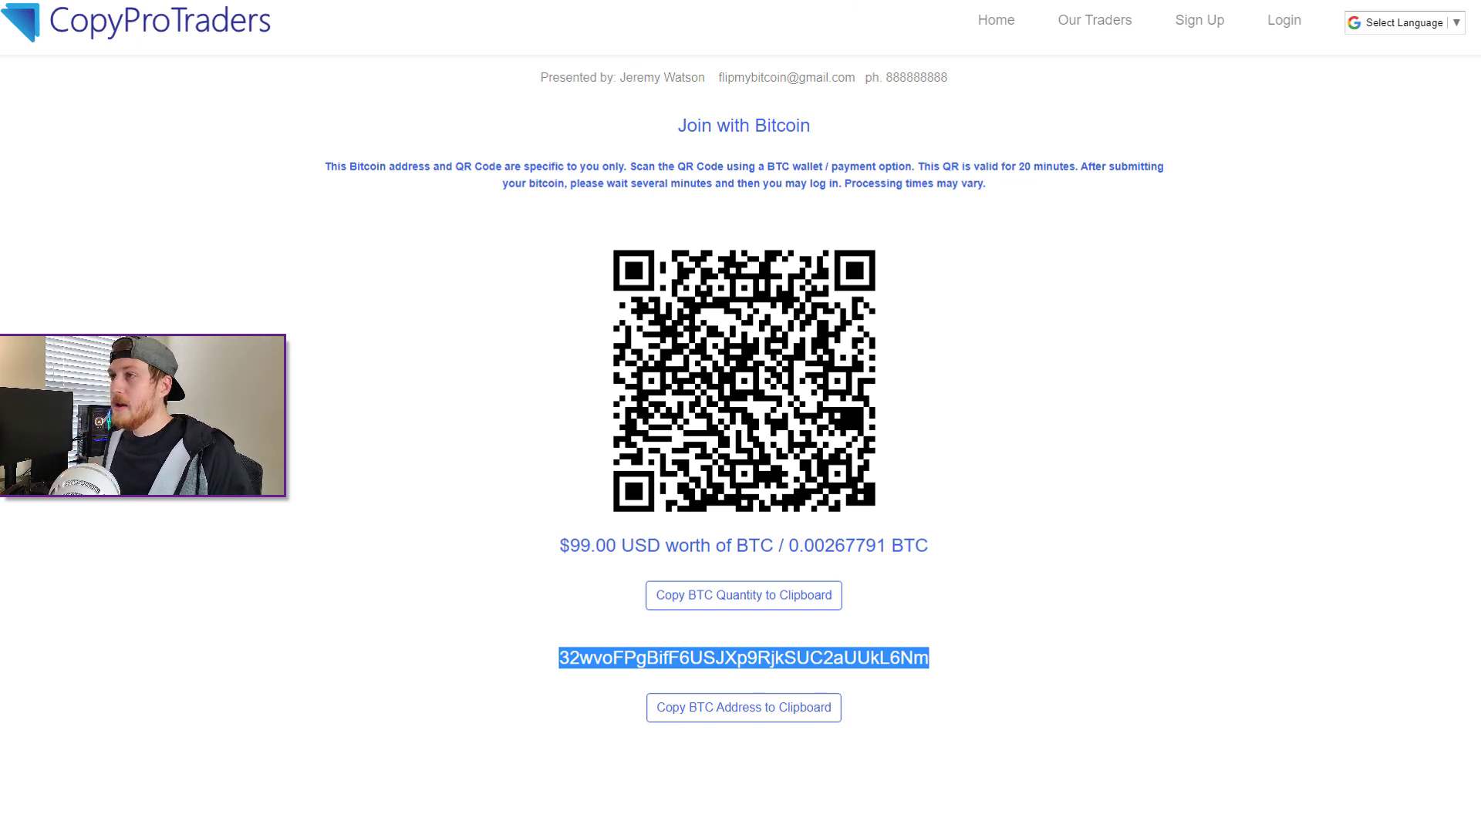
- Load the Kraken website in a new private browsing window
key(ctrl+shift+n)
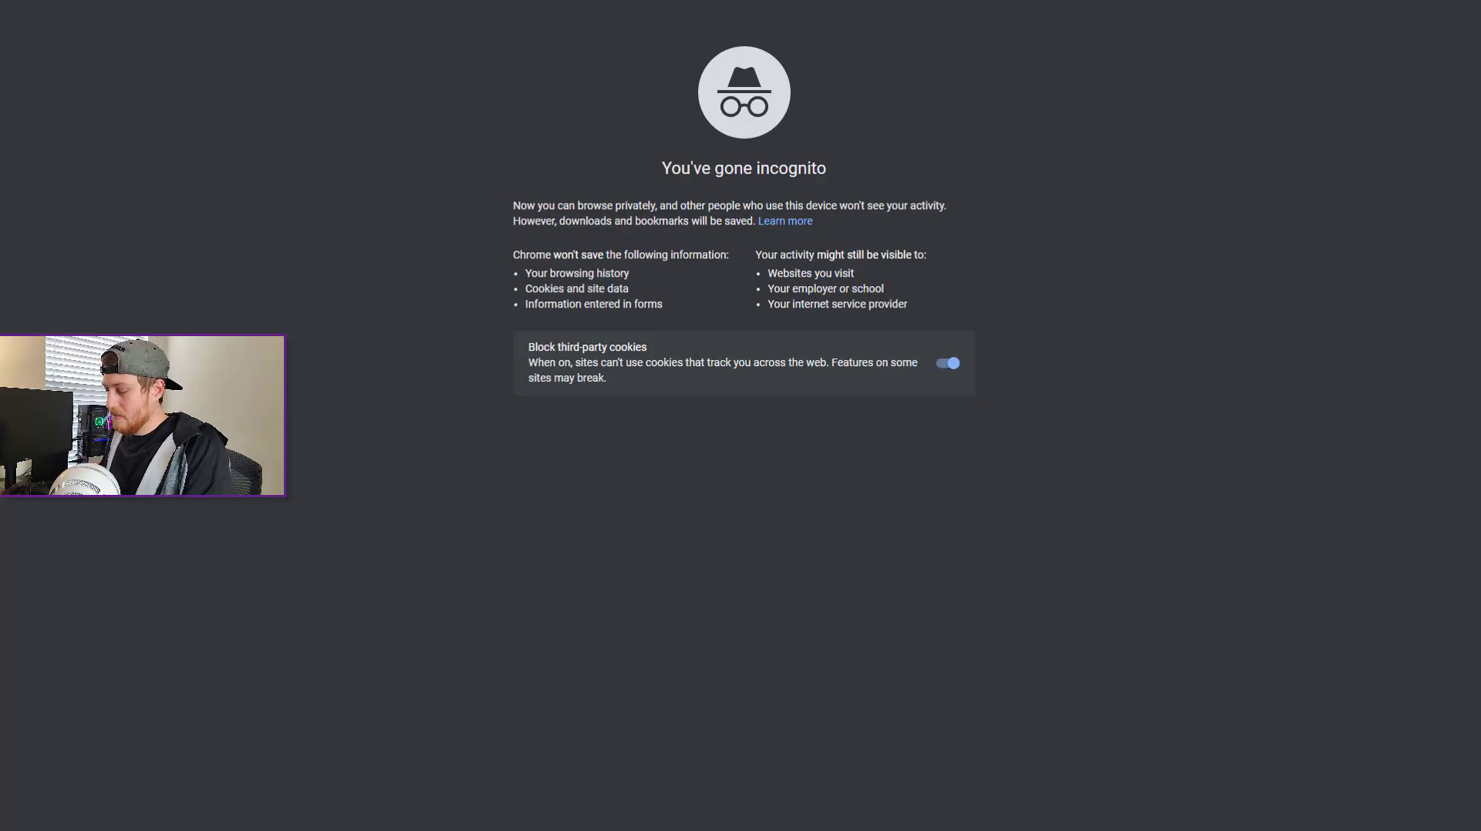
text(kraken)
key(Return)
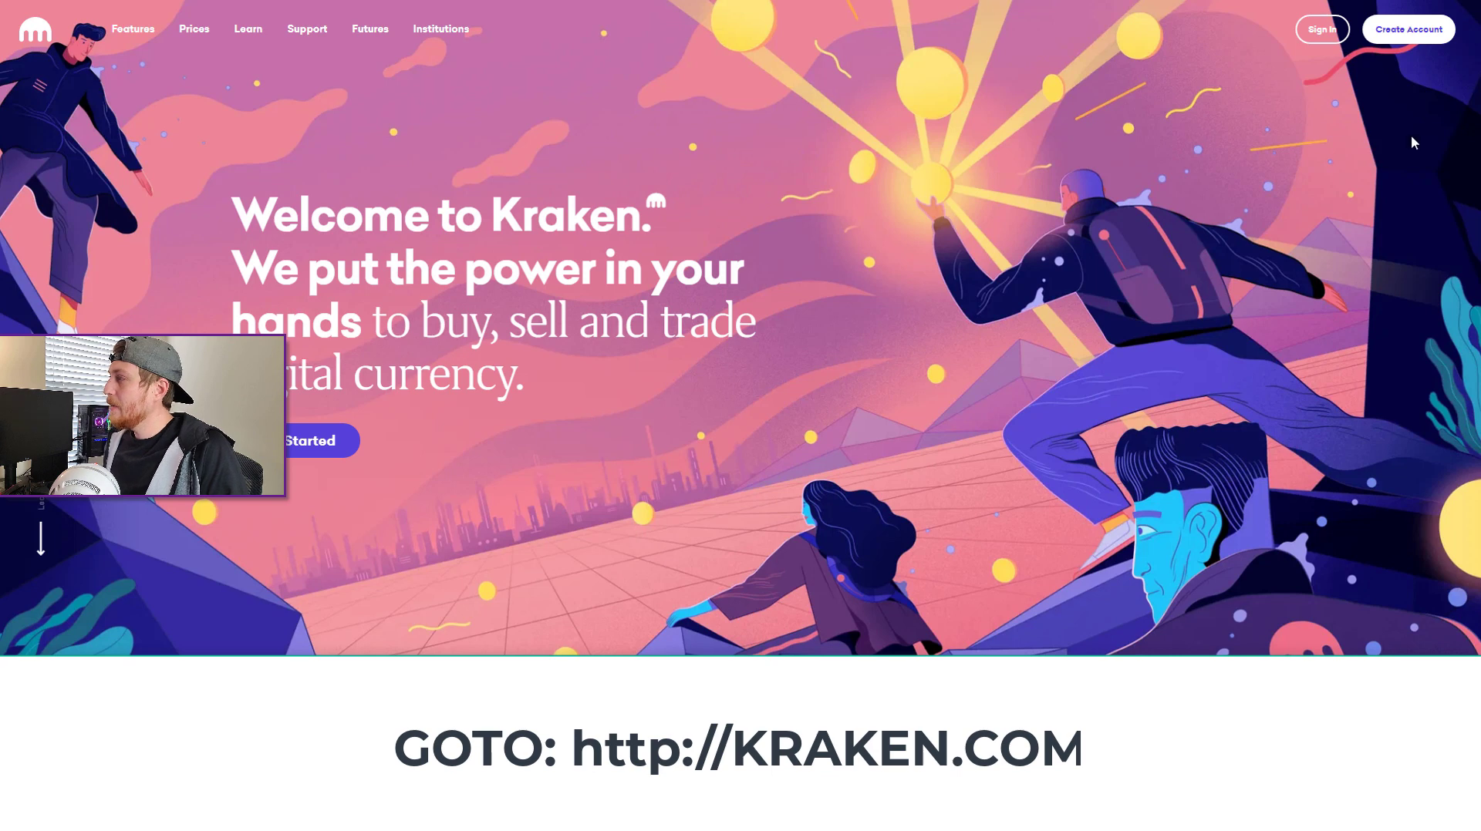
- Start a Kraken account sign-up, filling the e-mail field from a saved address
click(1392, 35)
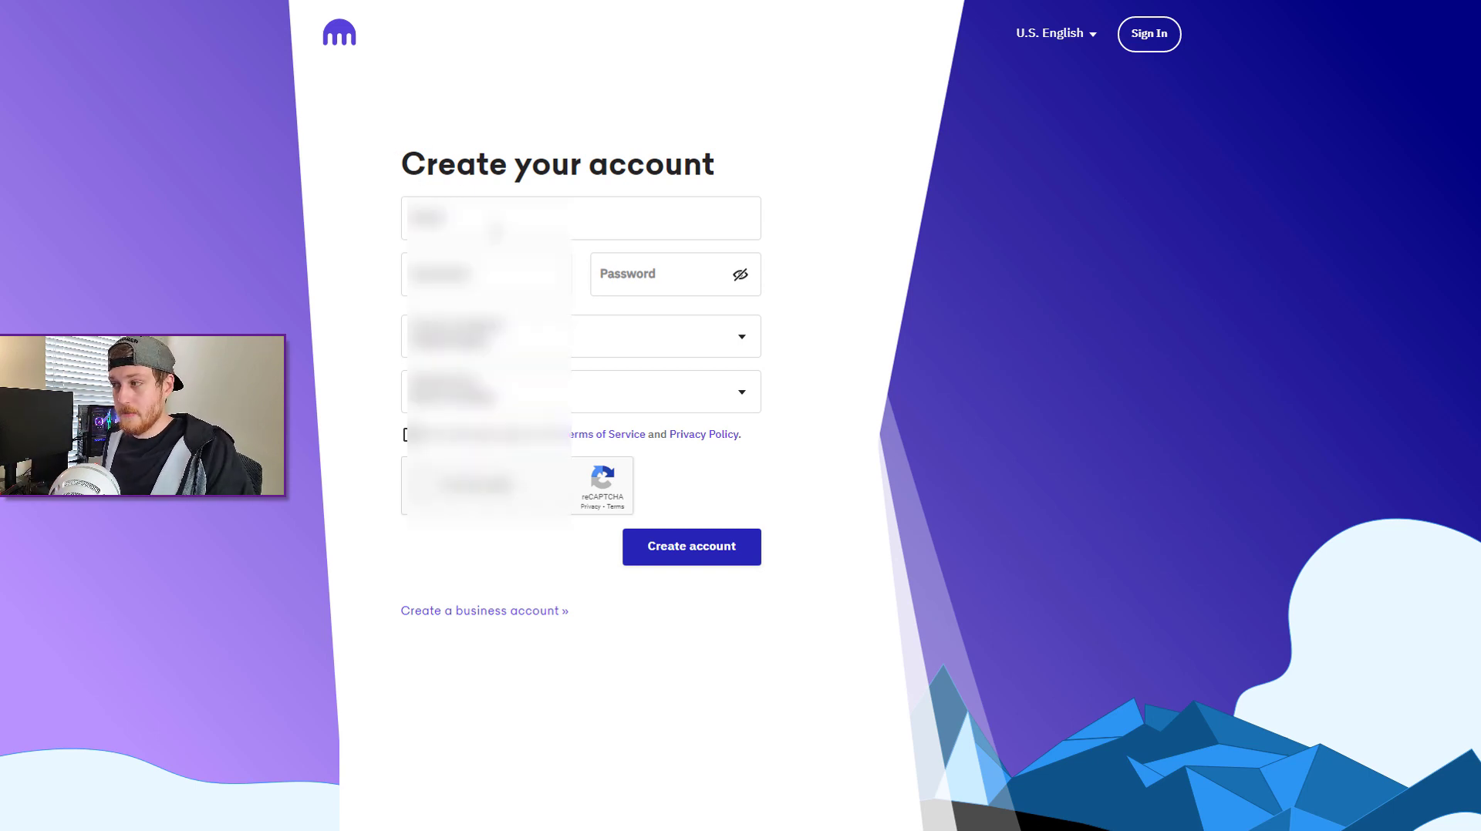
click(495, 231)
key(Escape)
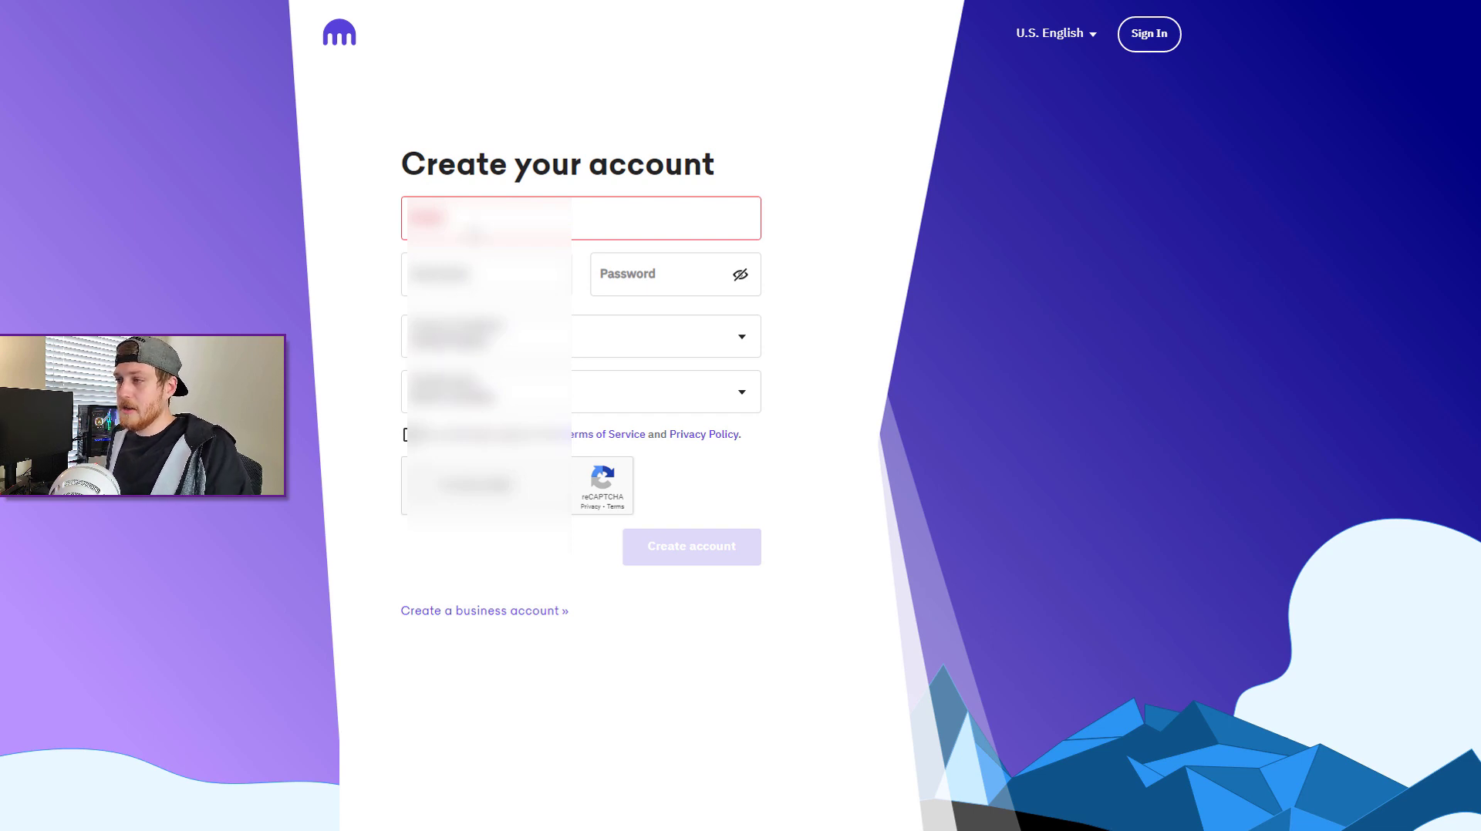
click(473, 233)
click(463, 256)
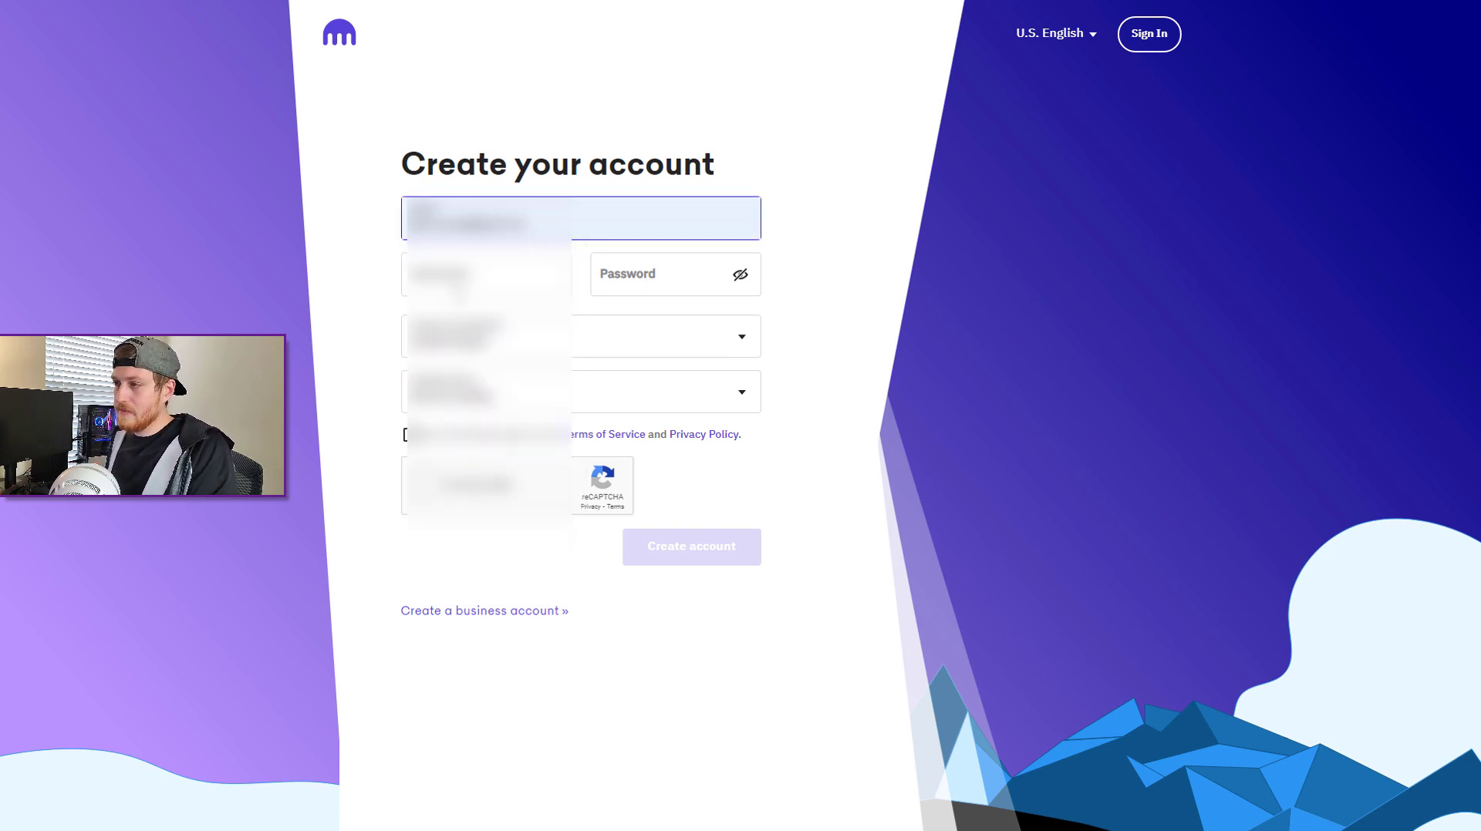
click(455, 276)
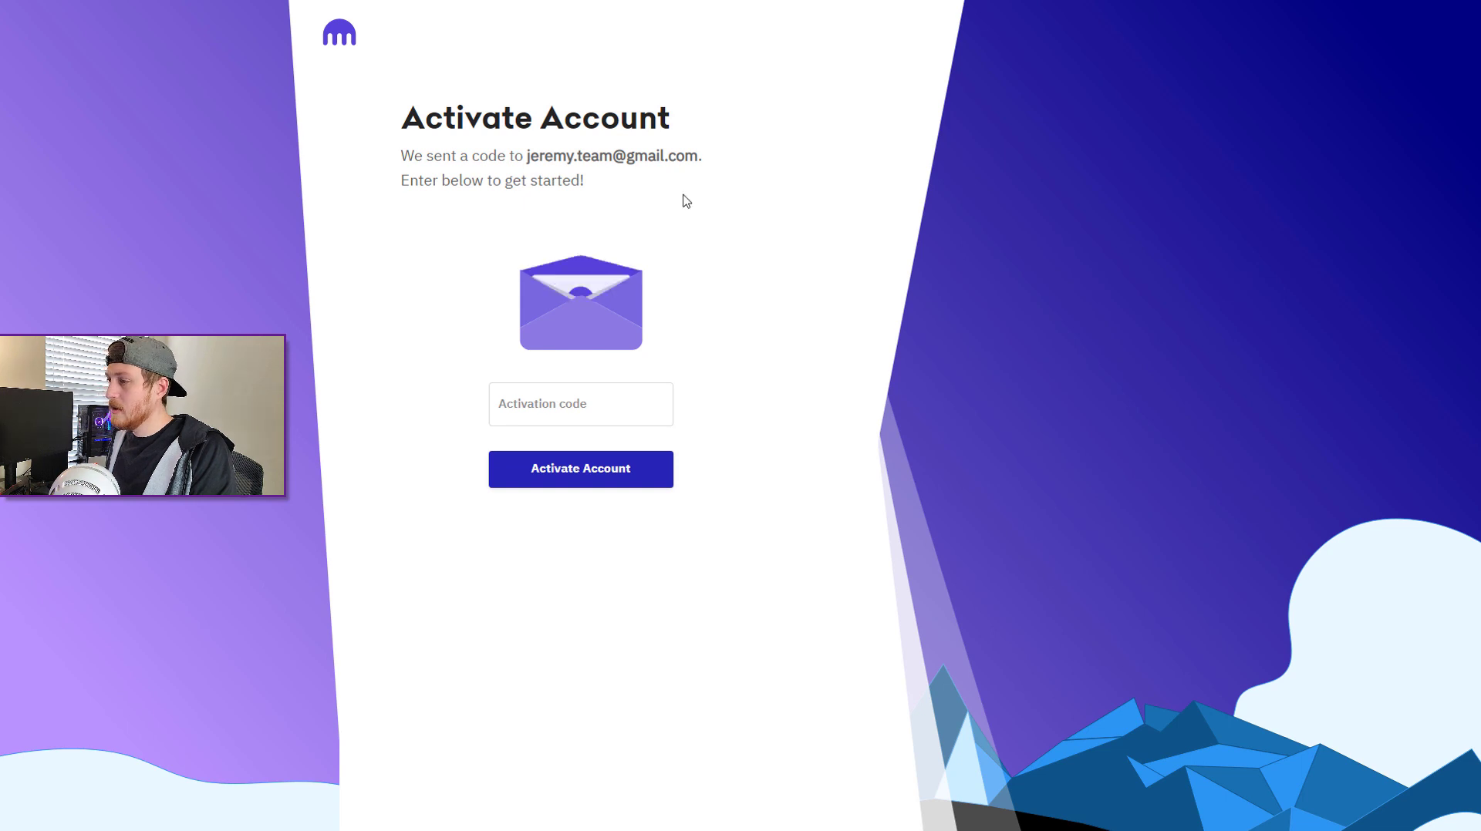
- Activate the account with the pasted emailed code, dismiss the announcement, and choose crypto verification
click(598, 397)
key(ctrl+v)
click(602, 478)
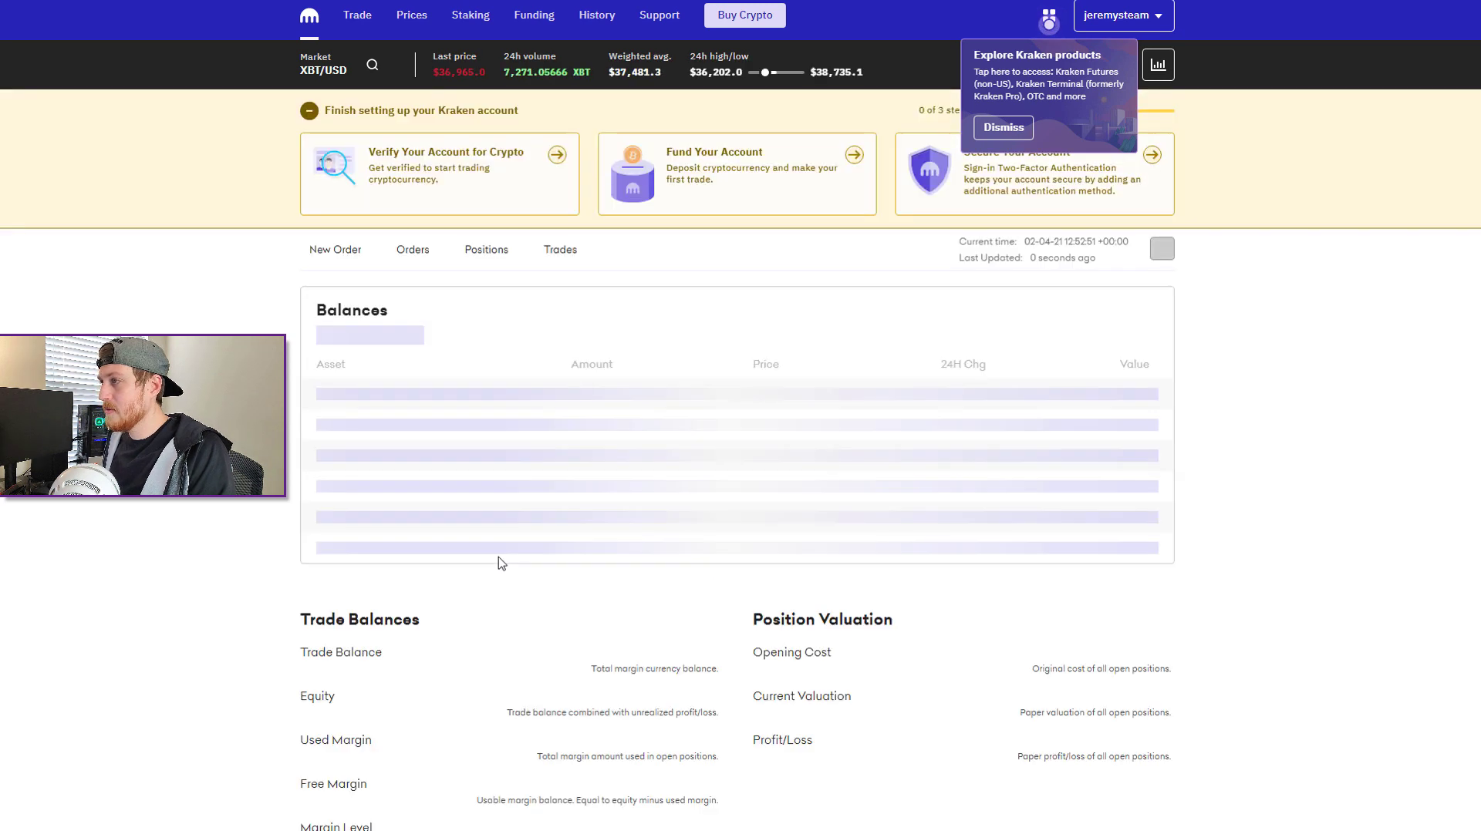
click(995, 129)
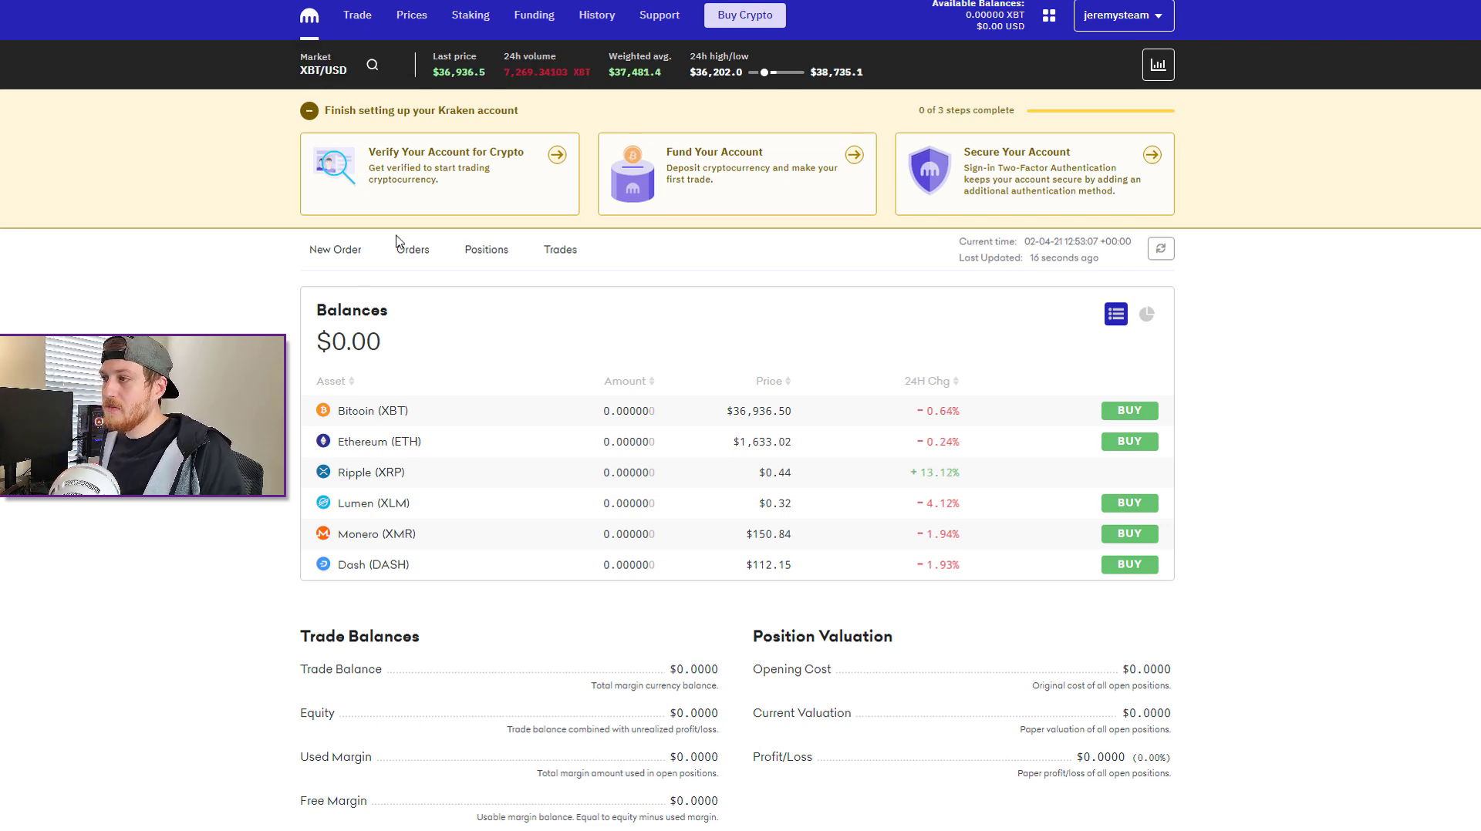
click(421, 202)
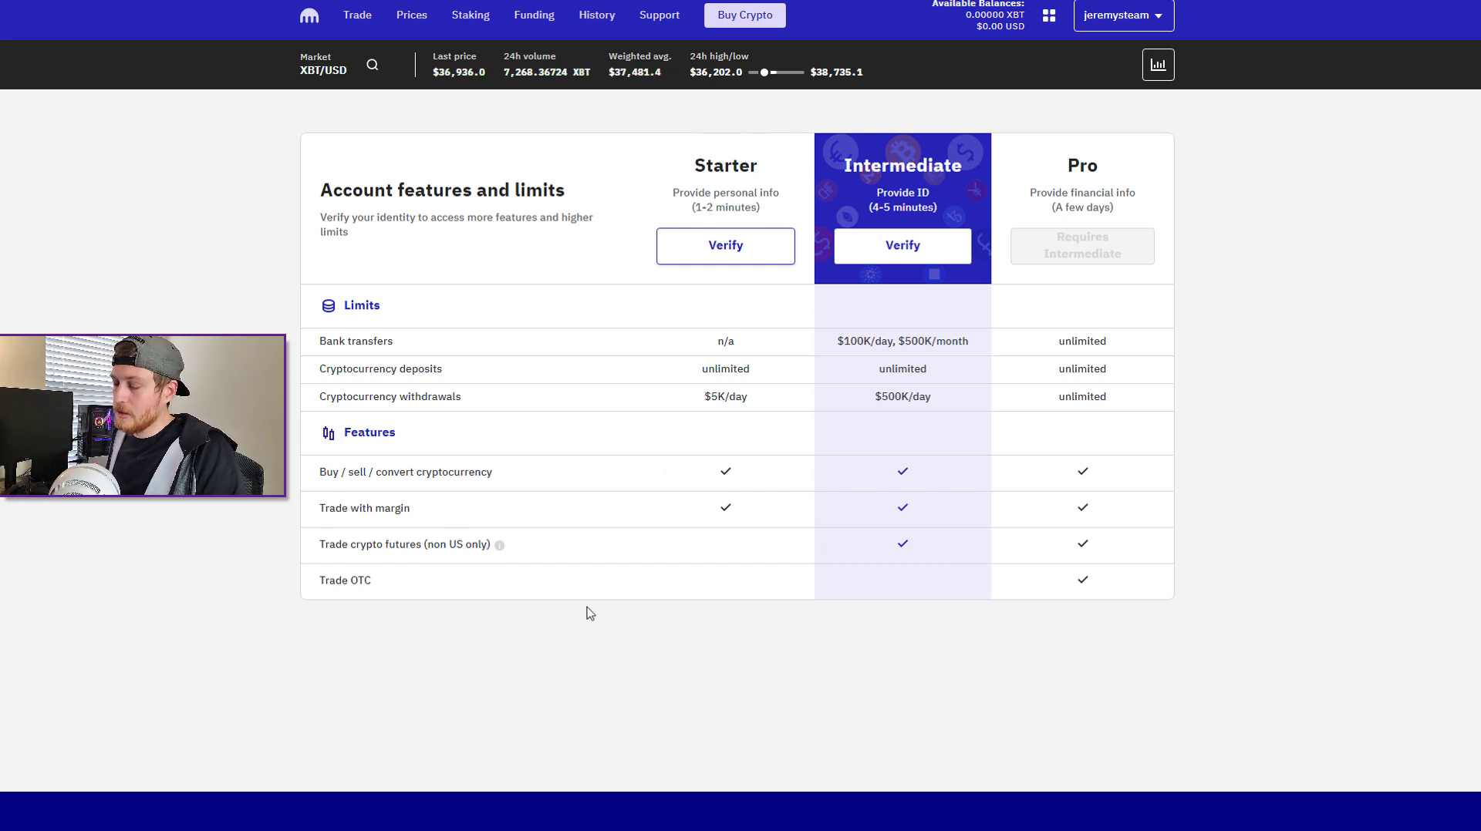
- Begin Starter-level verification, then exit the identity form and confirm leaving
click(721, 248)
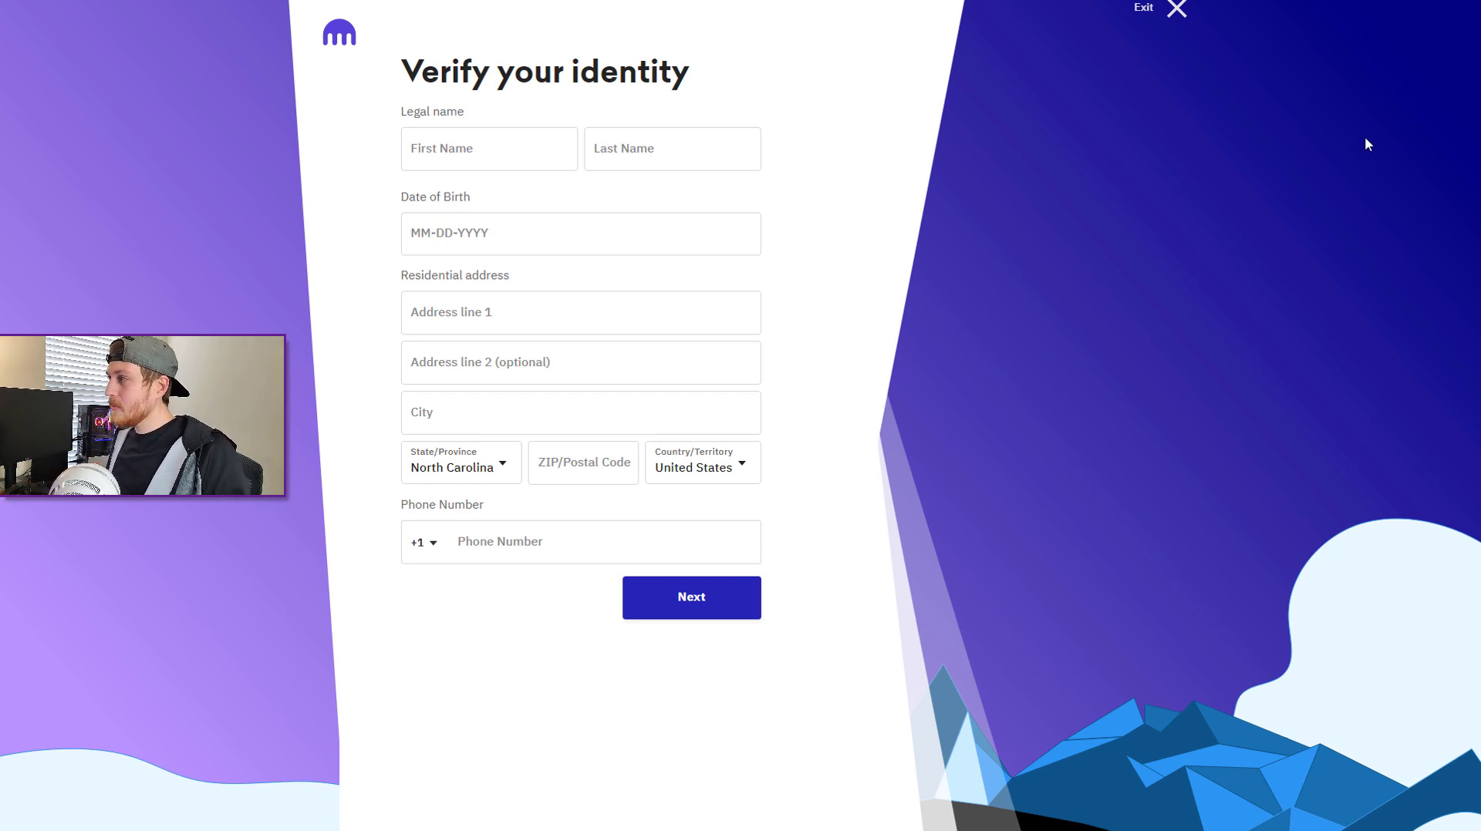
click(1177, 9)
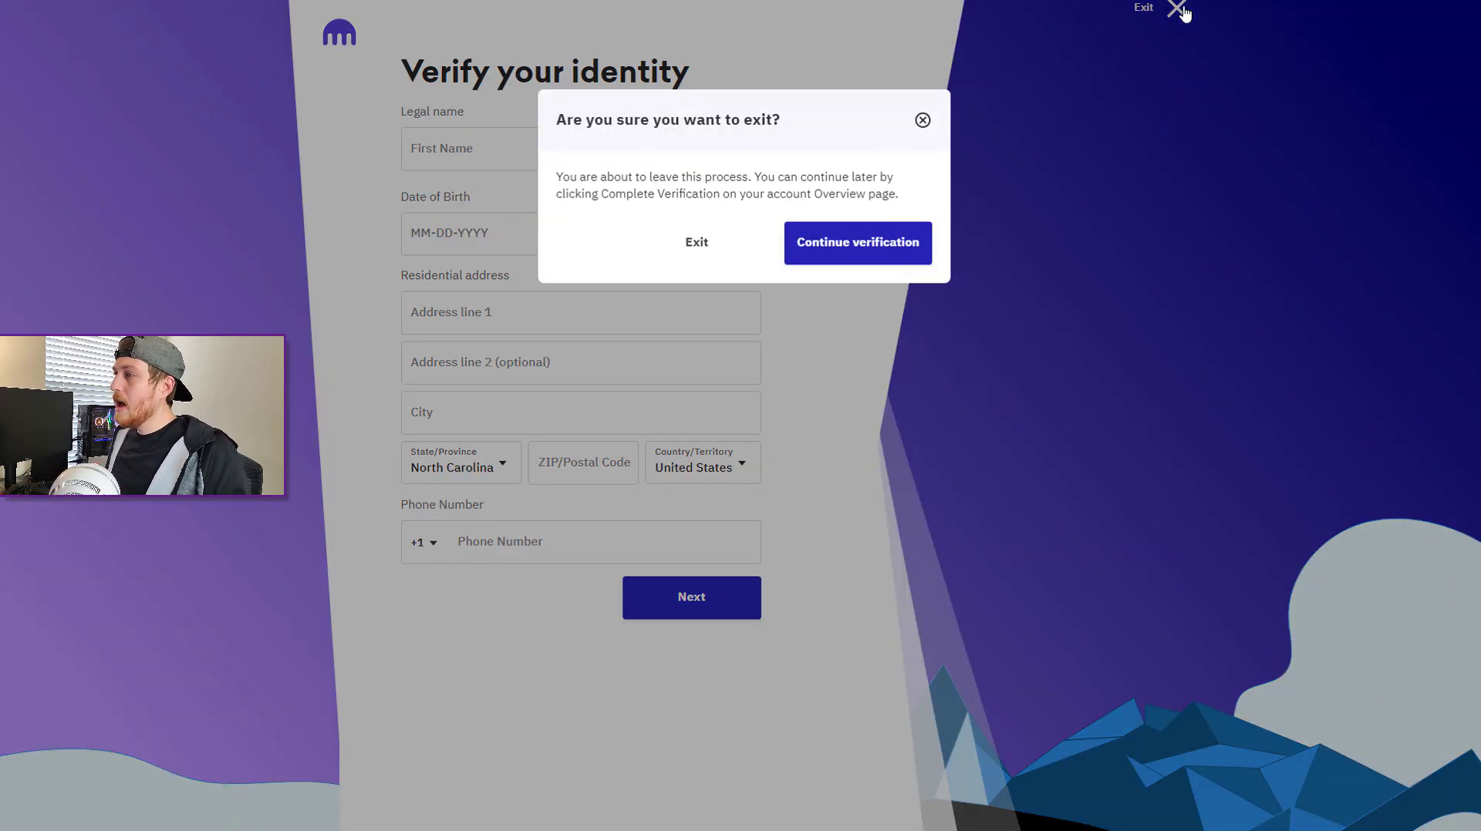
click(696, 242)
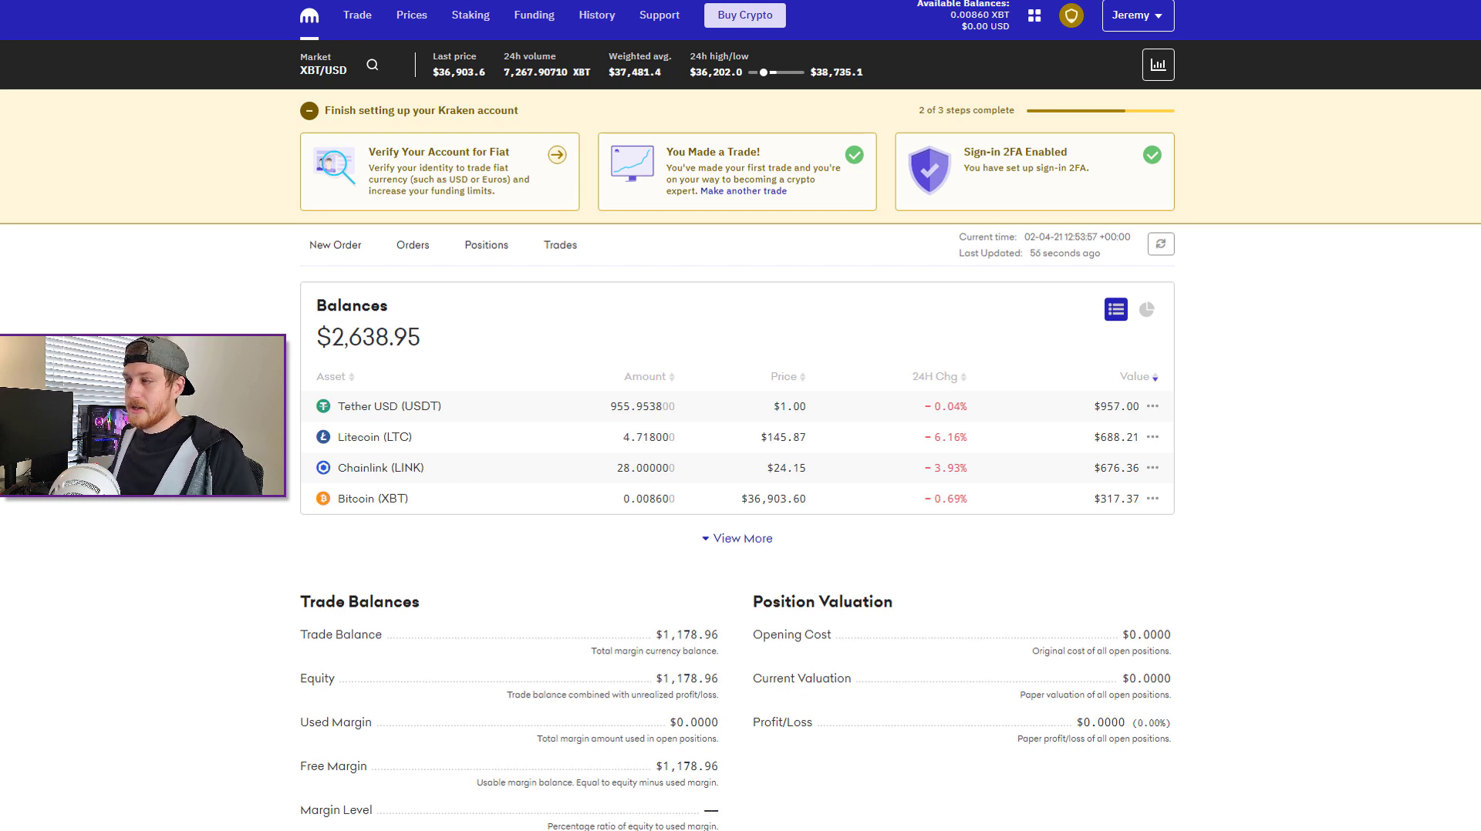
- Scroll through the Kraken account overview to look over the balances
scroll(737, 416, down, 1)
scroll(737, 417, up, 1)
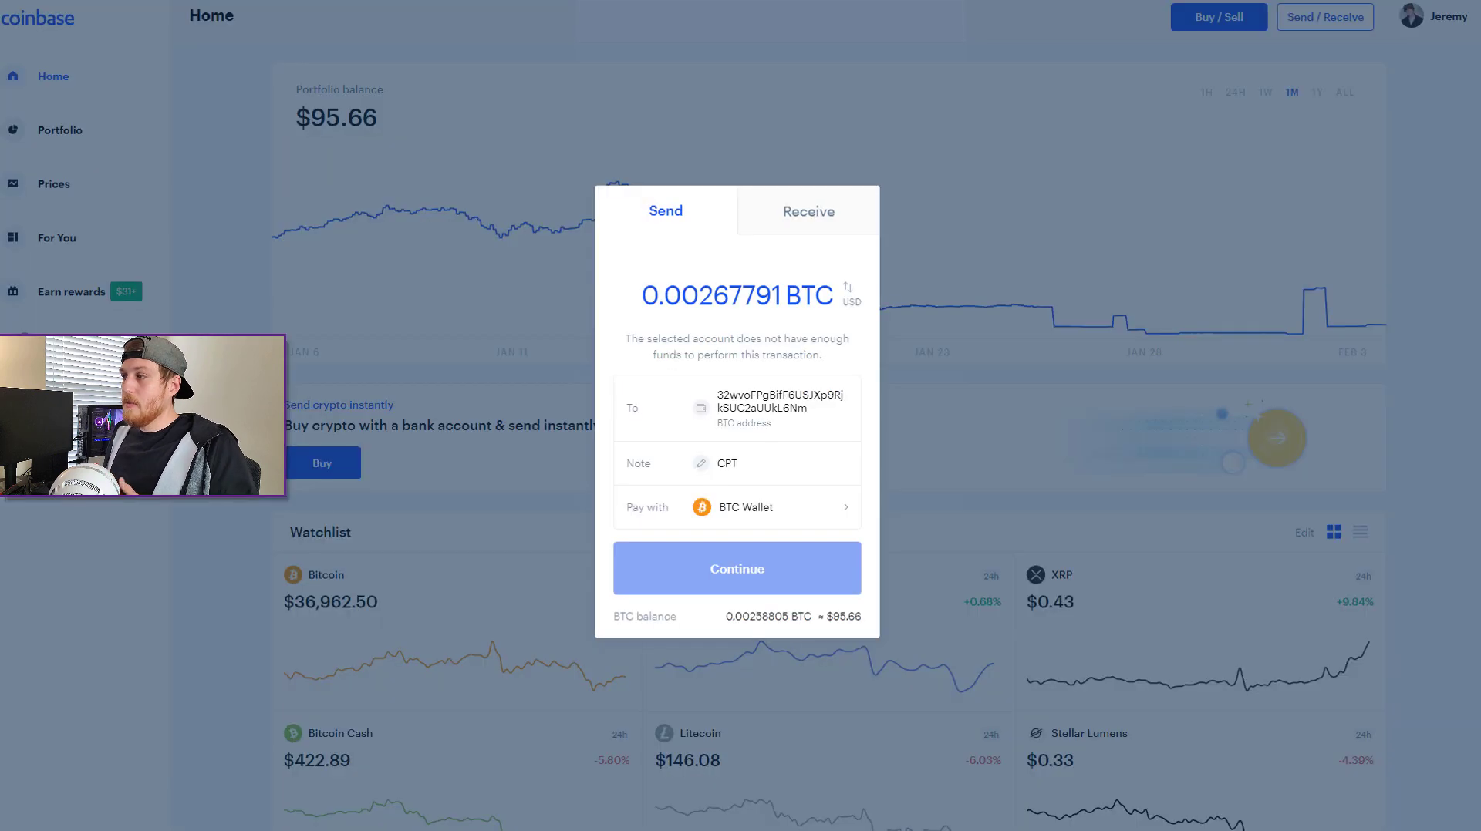
- Discard the unfinished Coinbase send and start a new send using the whole BTC balance
click(925, 134)
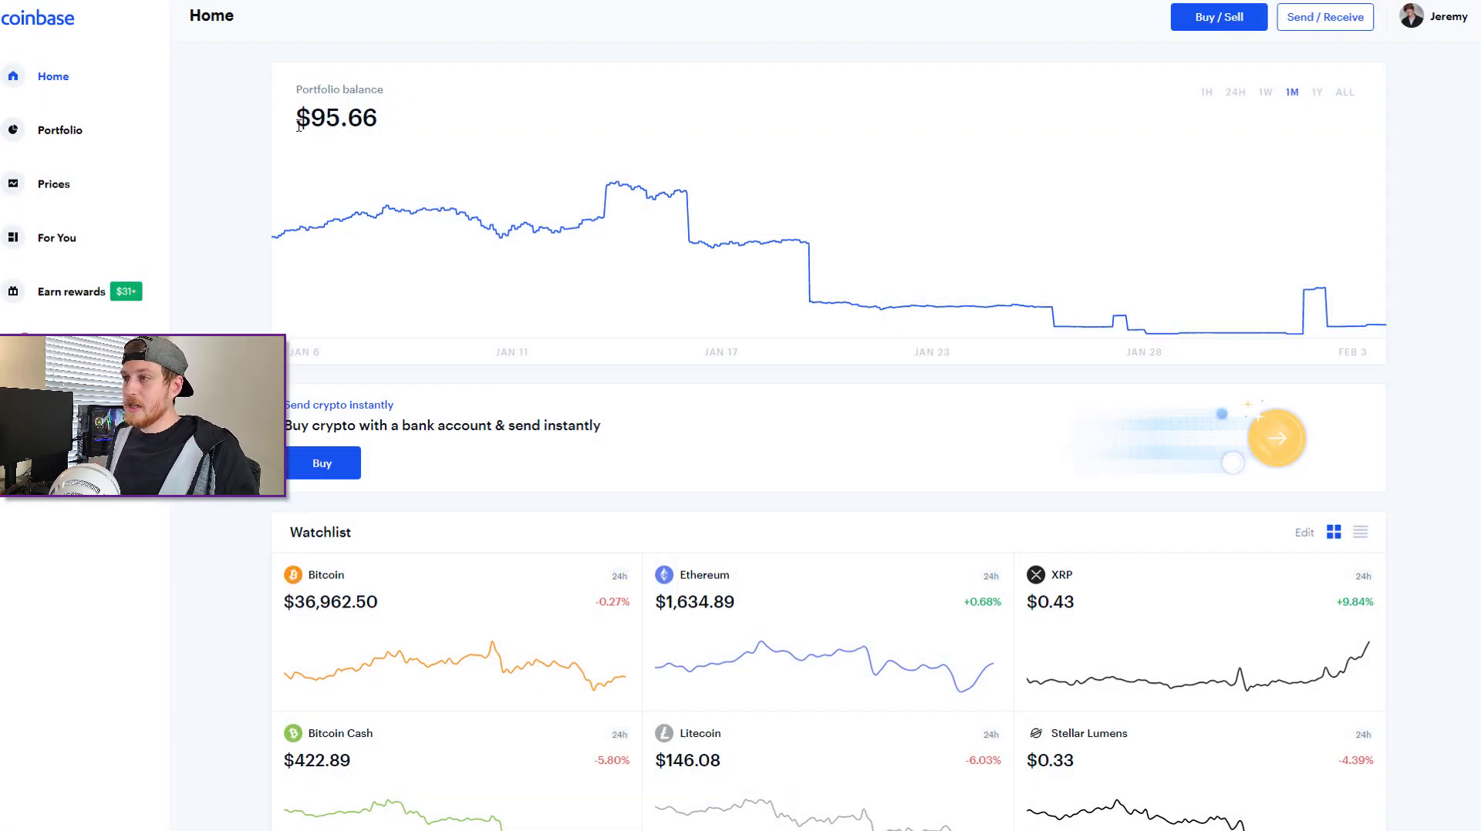
drag(299, 123, 452, 122)
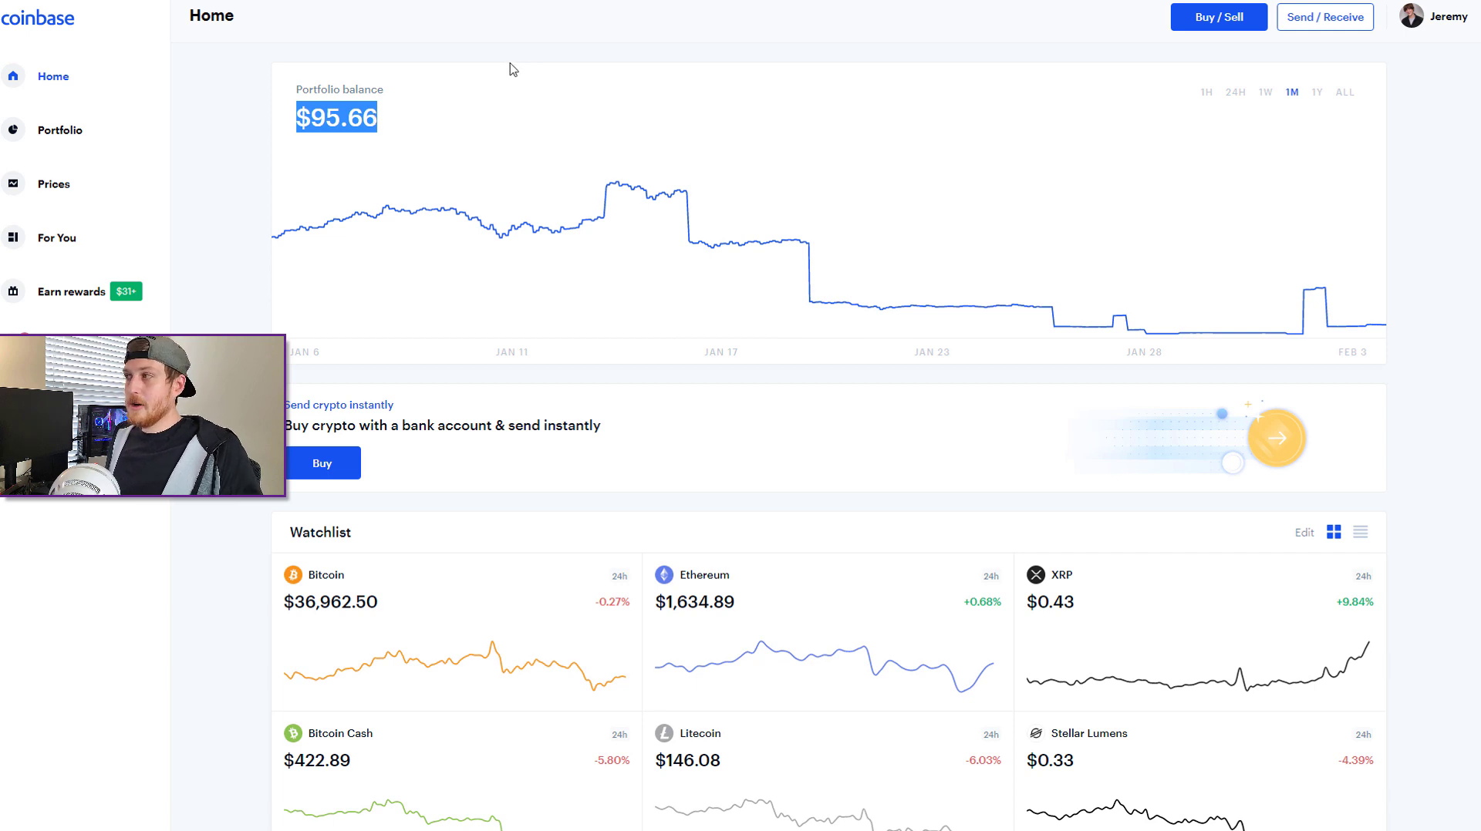
click(805, 44)
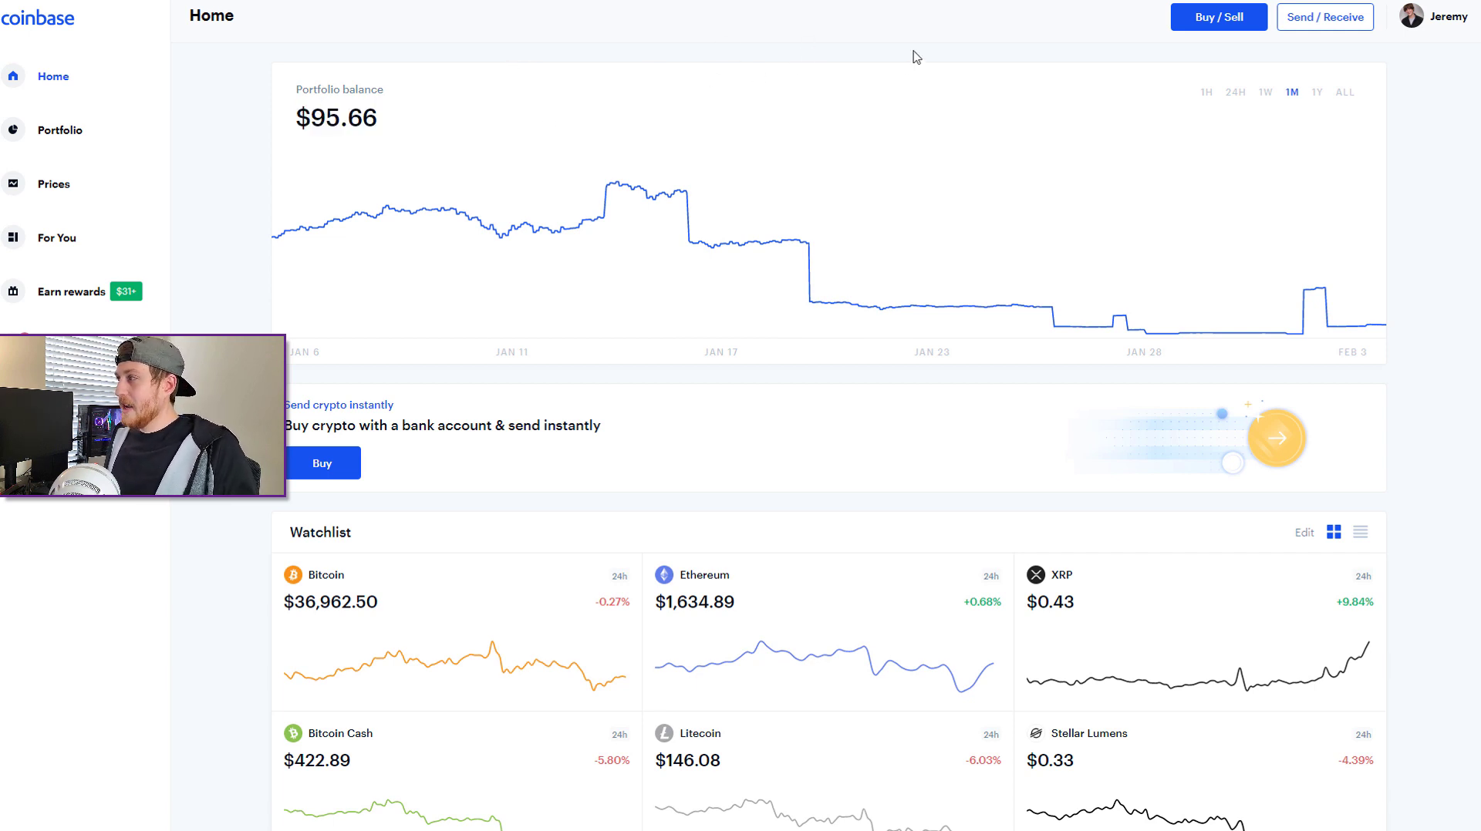
click(1302, 27)
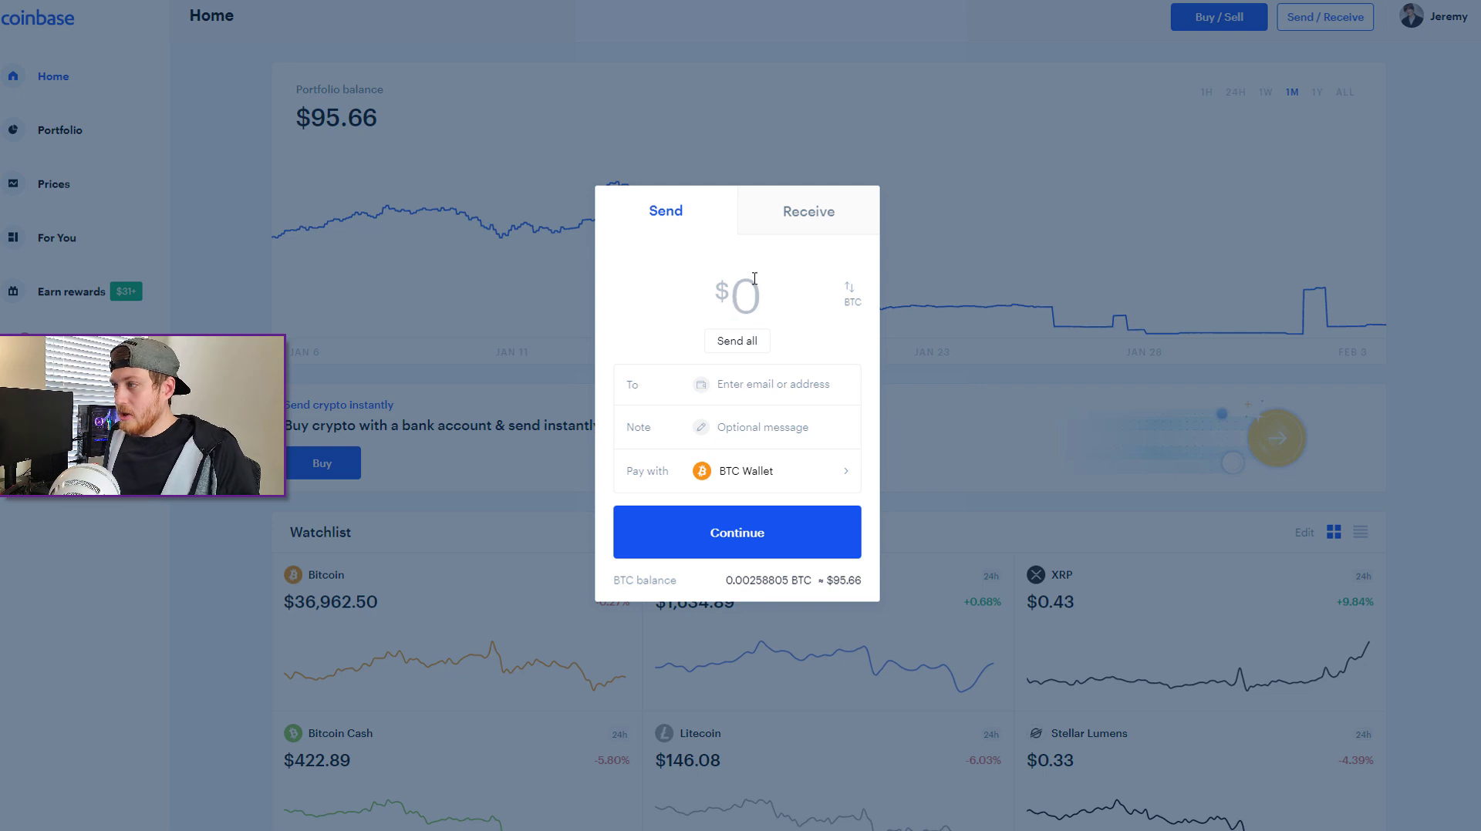
click(731, 348)
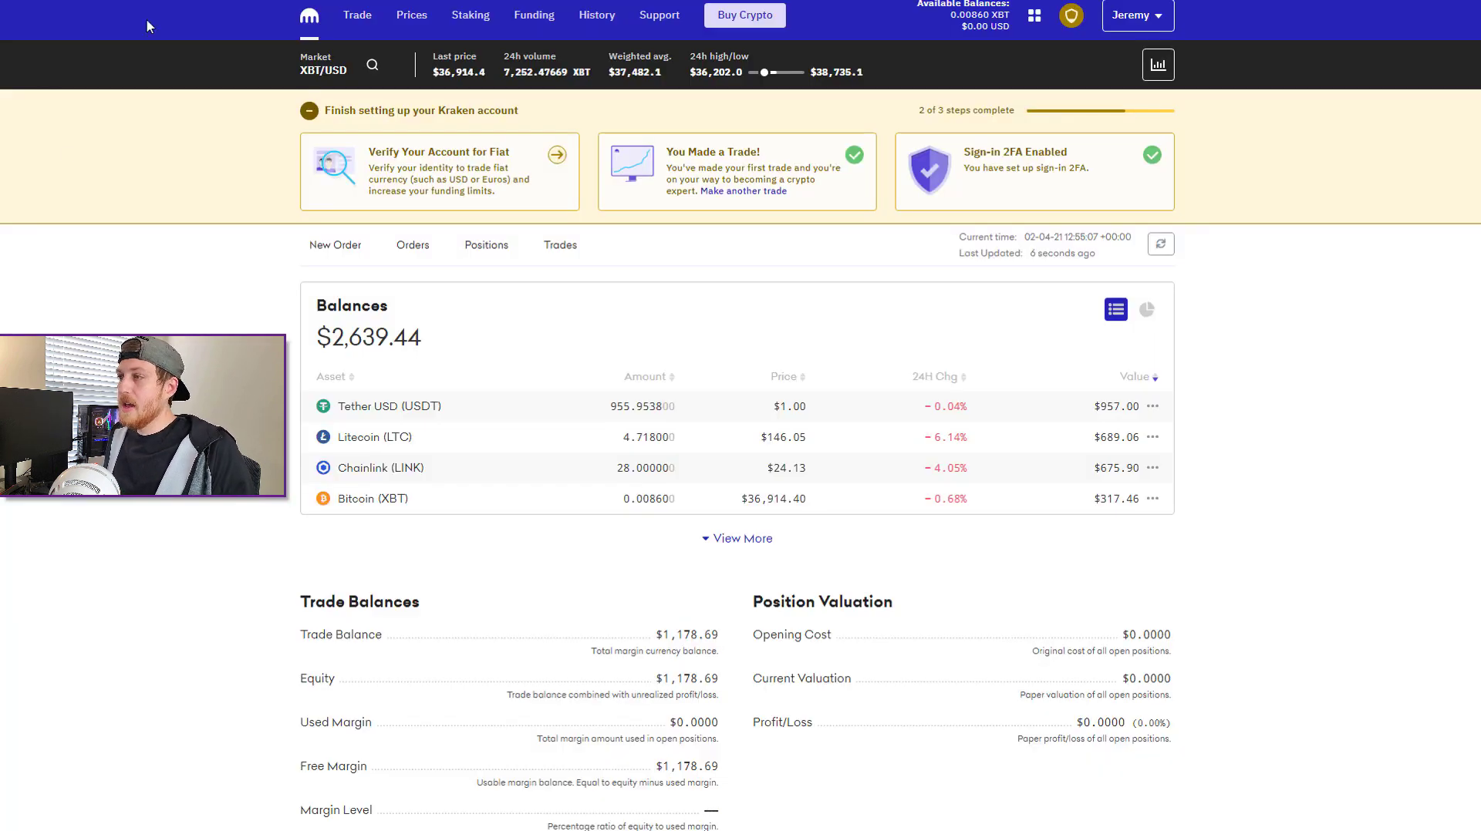
- On Kraken's Funding page, find Bitcoin (XBT) in the balances list and open its deposit page
click(521, 21)
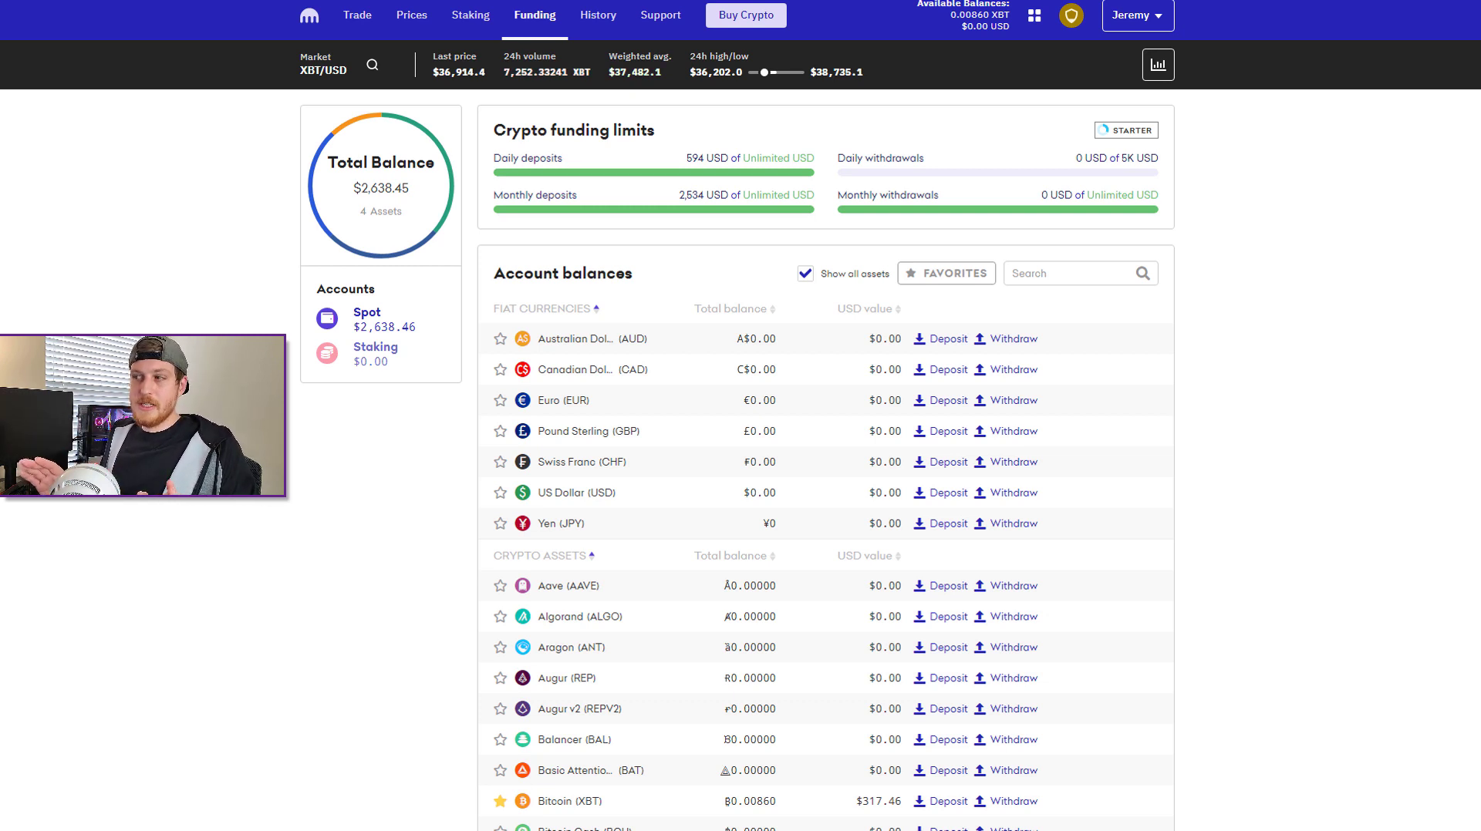
scroll(419, 366, down, 12)
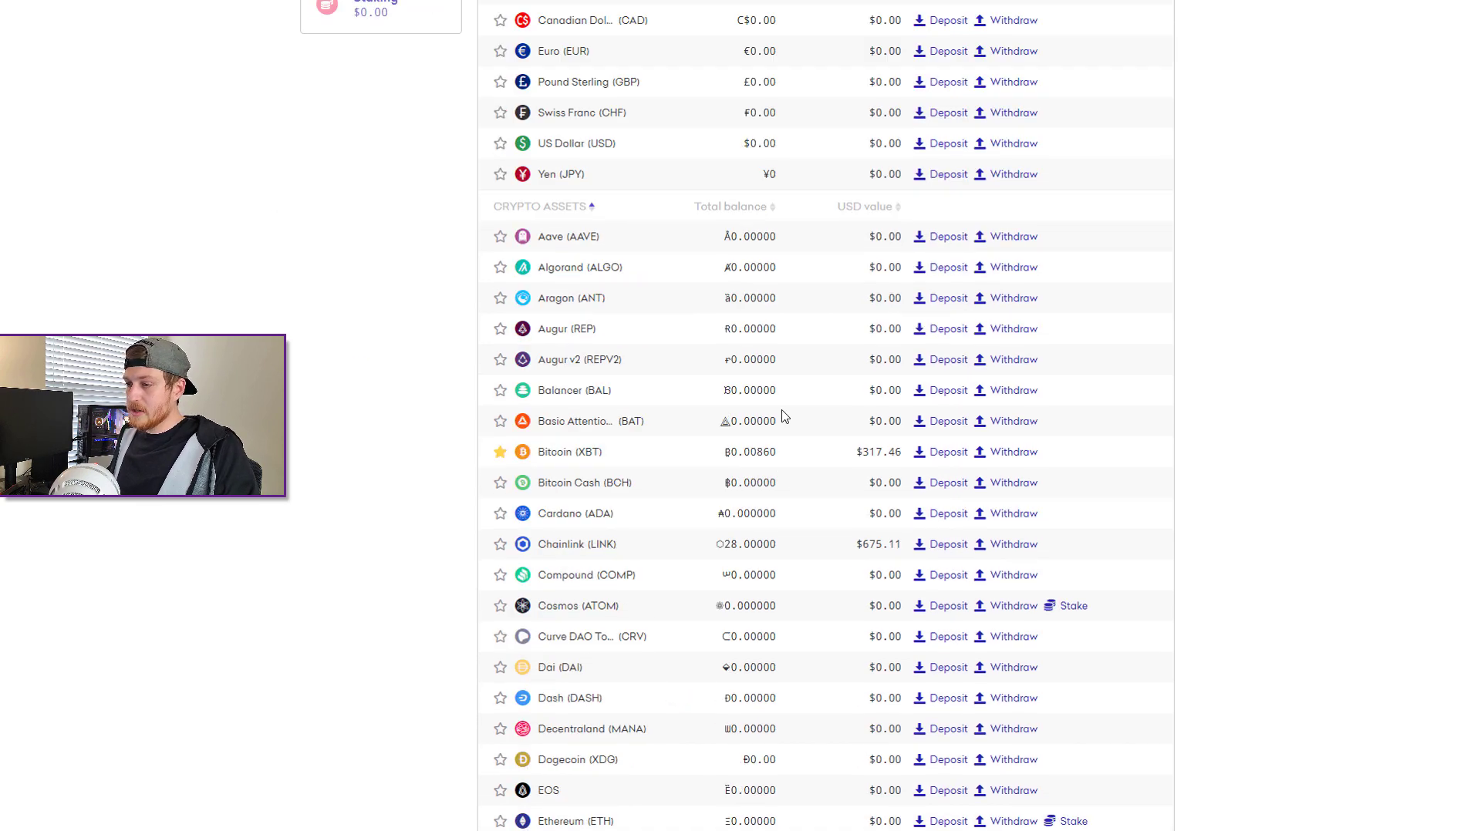
scroll(629, 416, down, 10)
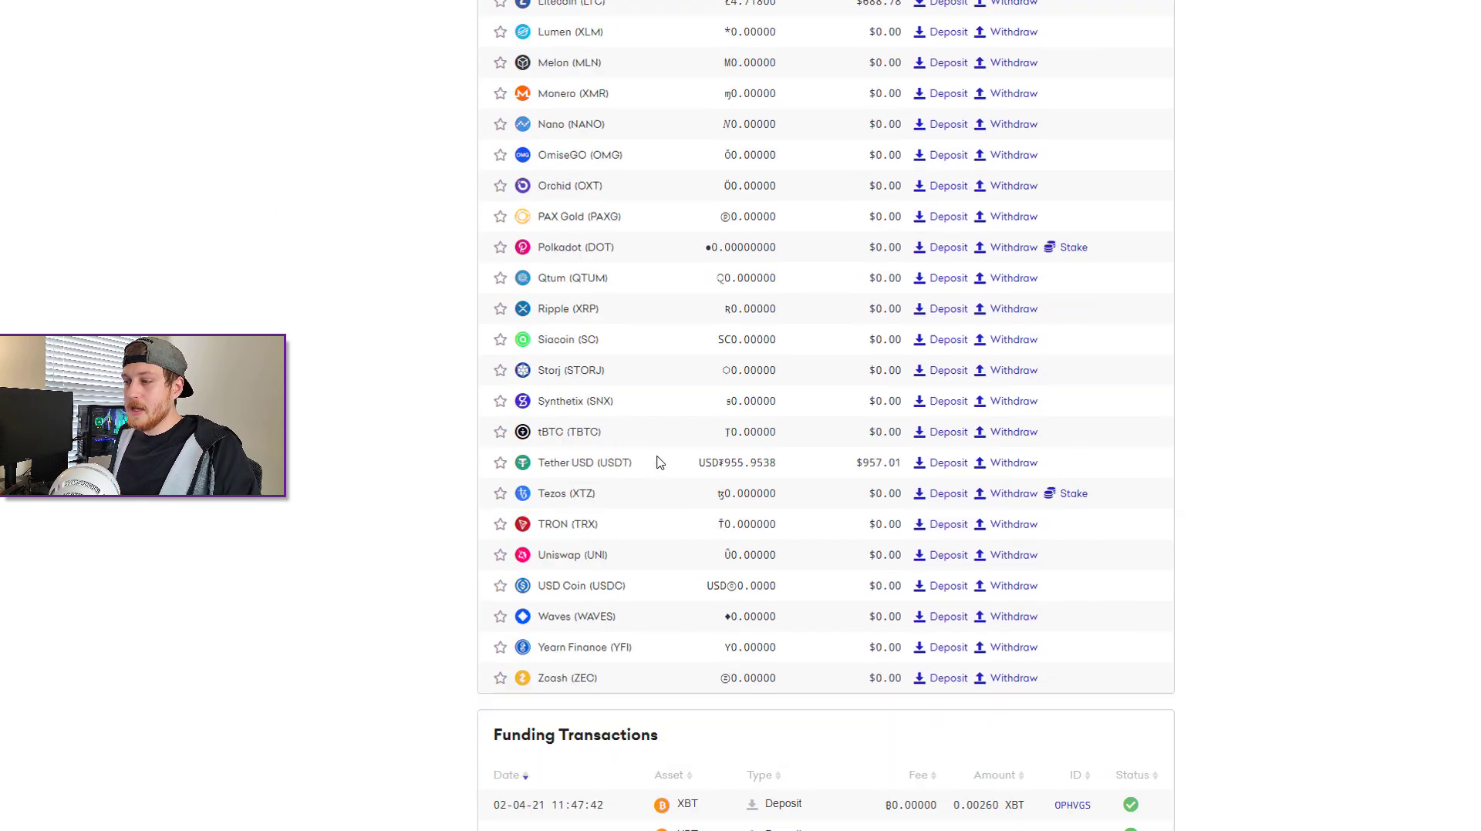
scroll(396, 674, up, 6)
scroll(396, 674, up, 10)
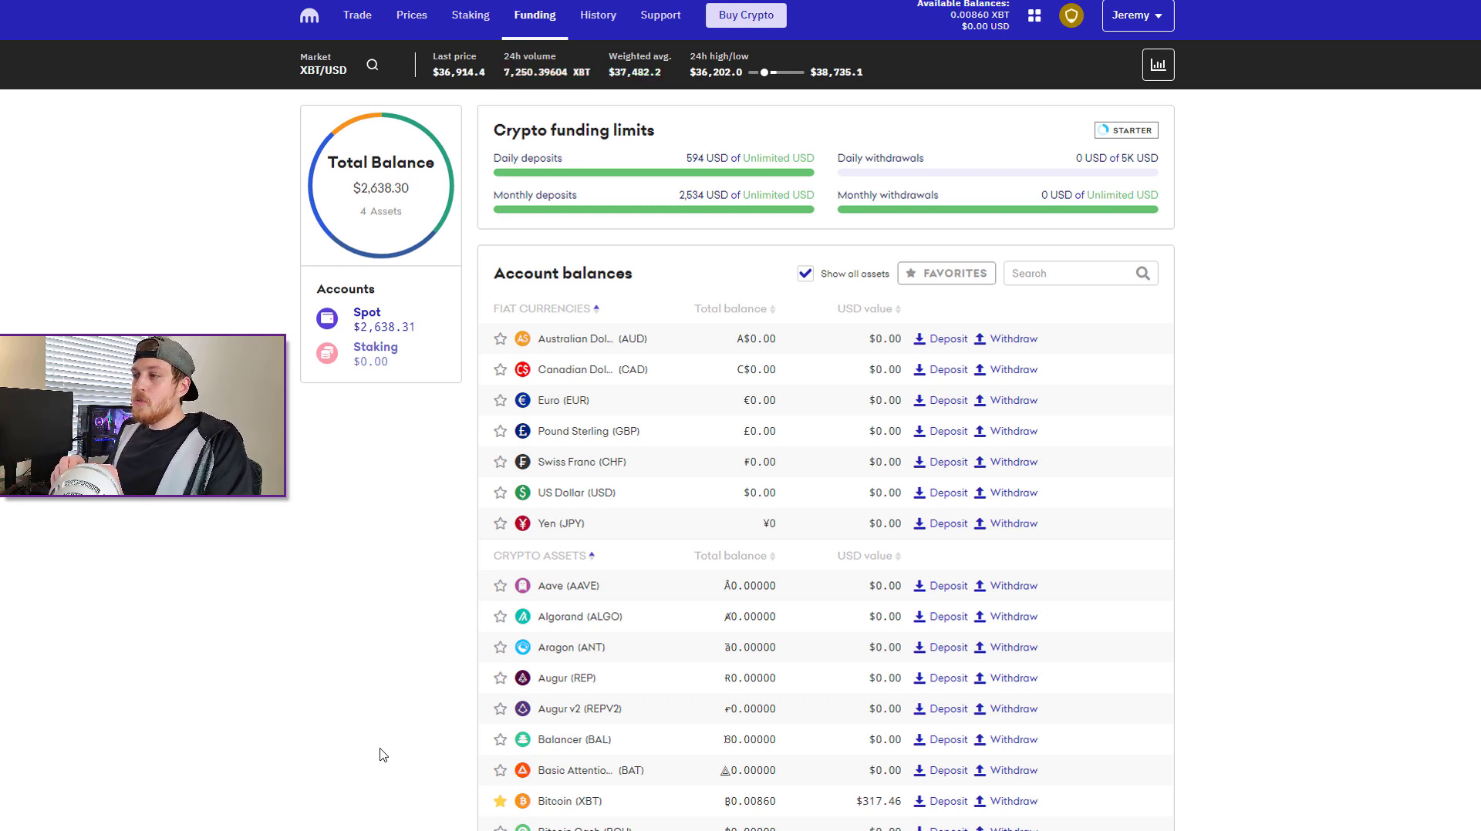
scroll(679, 429, down, 3)
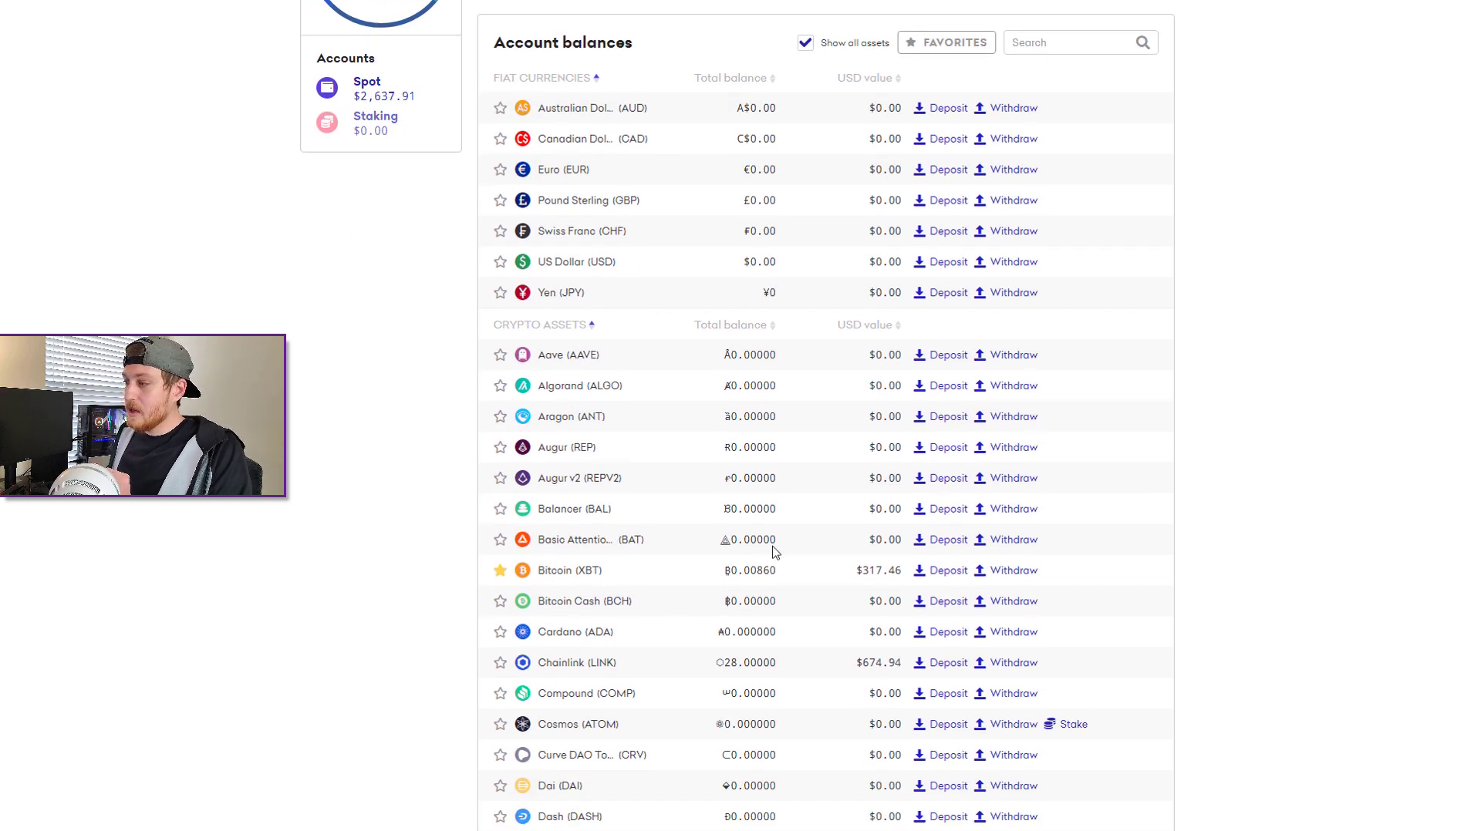
click(937, 575)
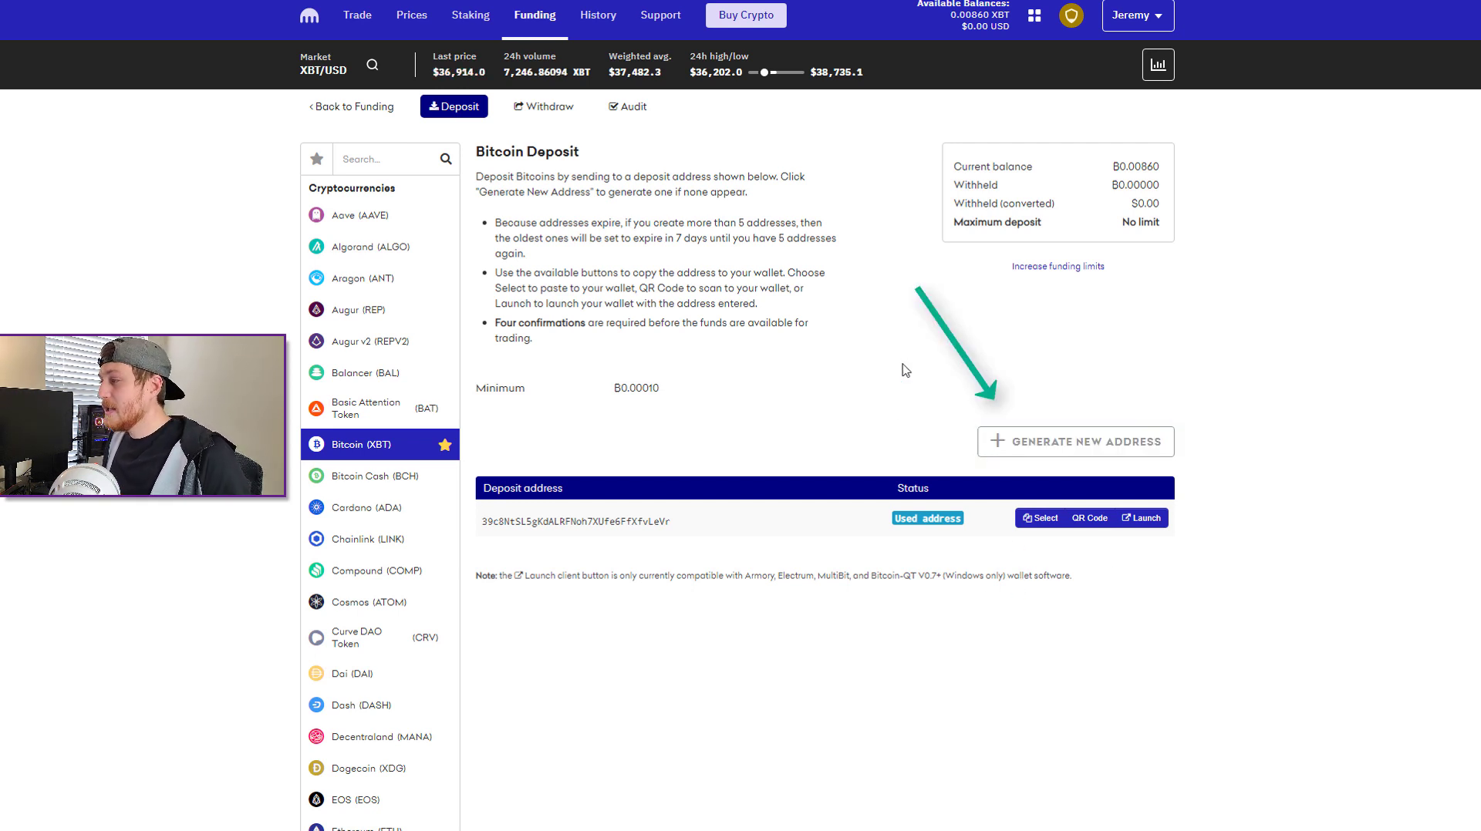
- Generate a new Bitcoin deposit address and copy it
click(1049, 450)
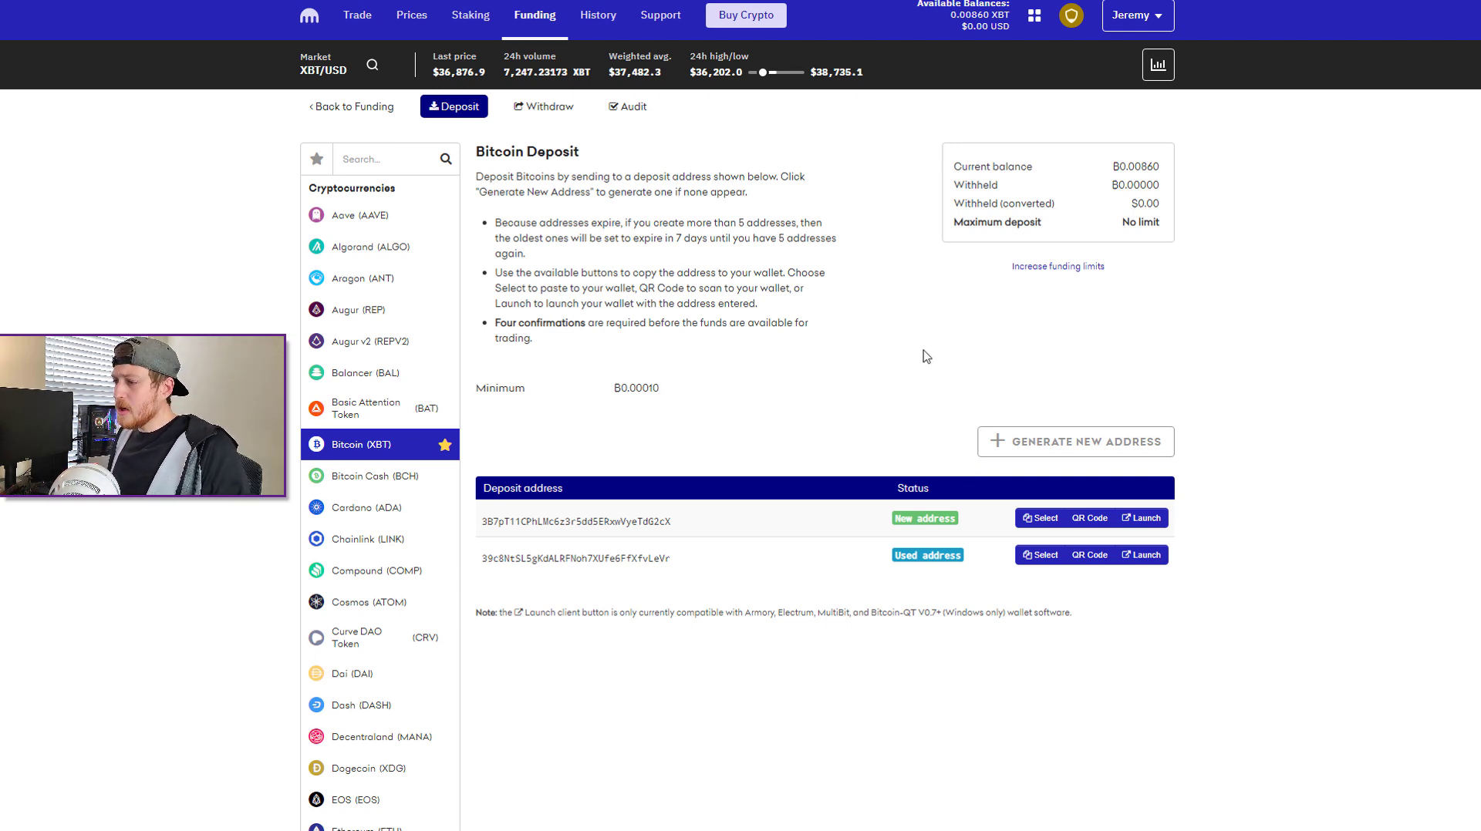
double_click(578, 523)
right_click(578, 525)
click(624, 535)
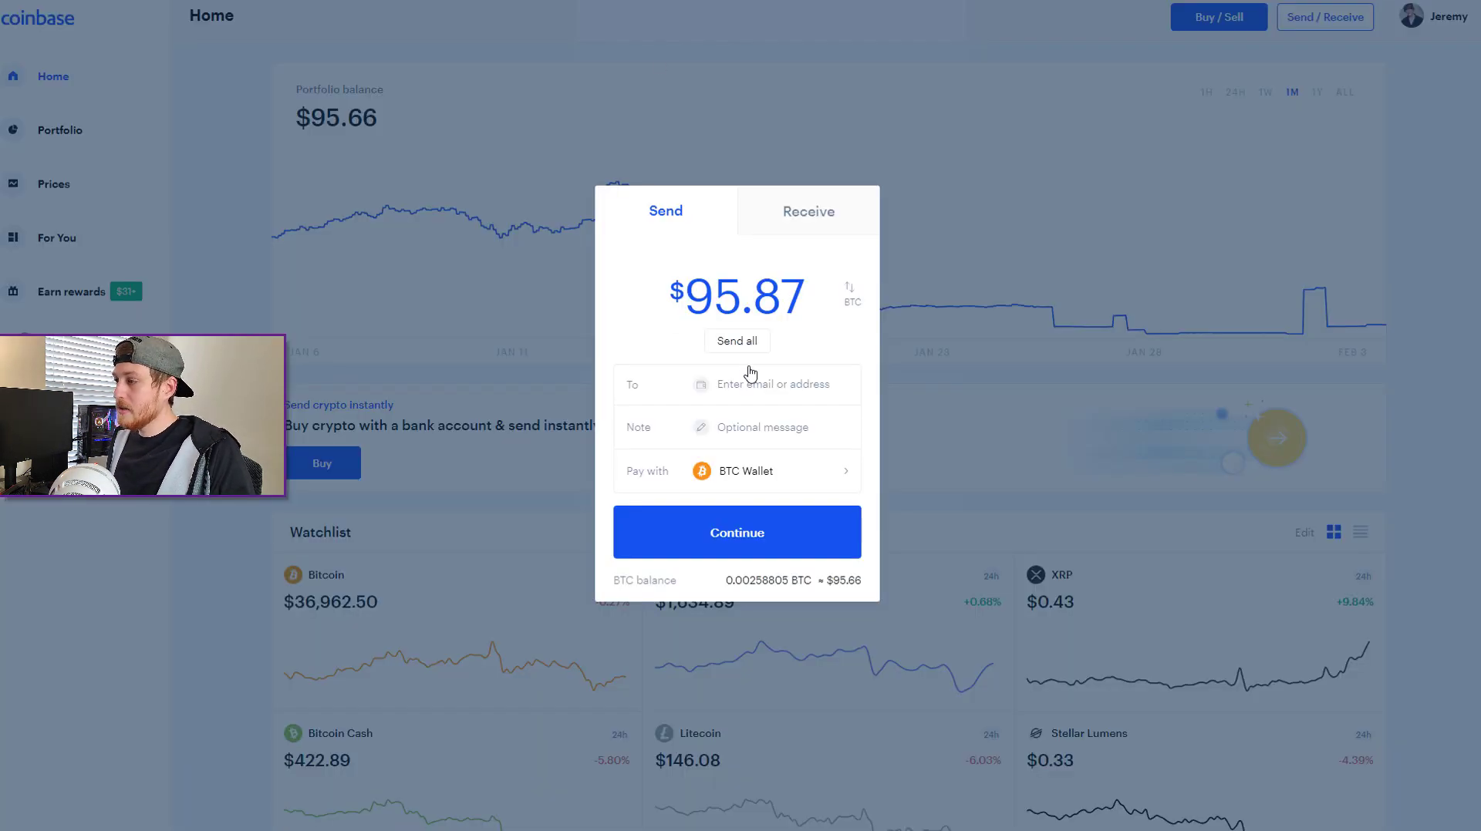
- Send to the pasted Kraken deposit address with note 'kraken' and continue to the review
key(ctrl+v)
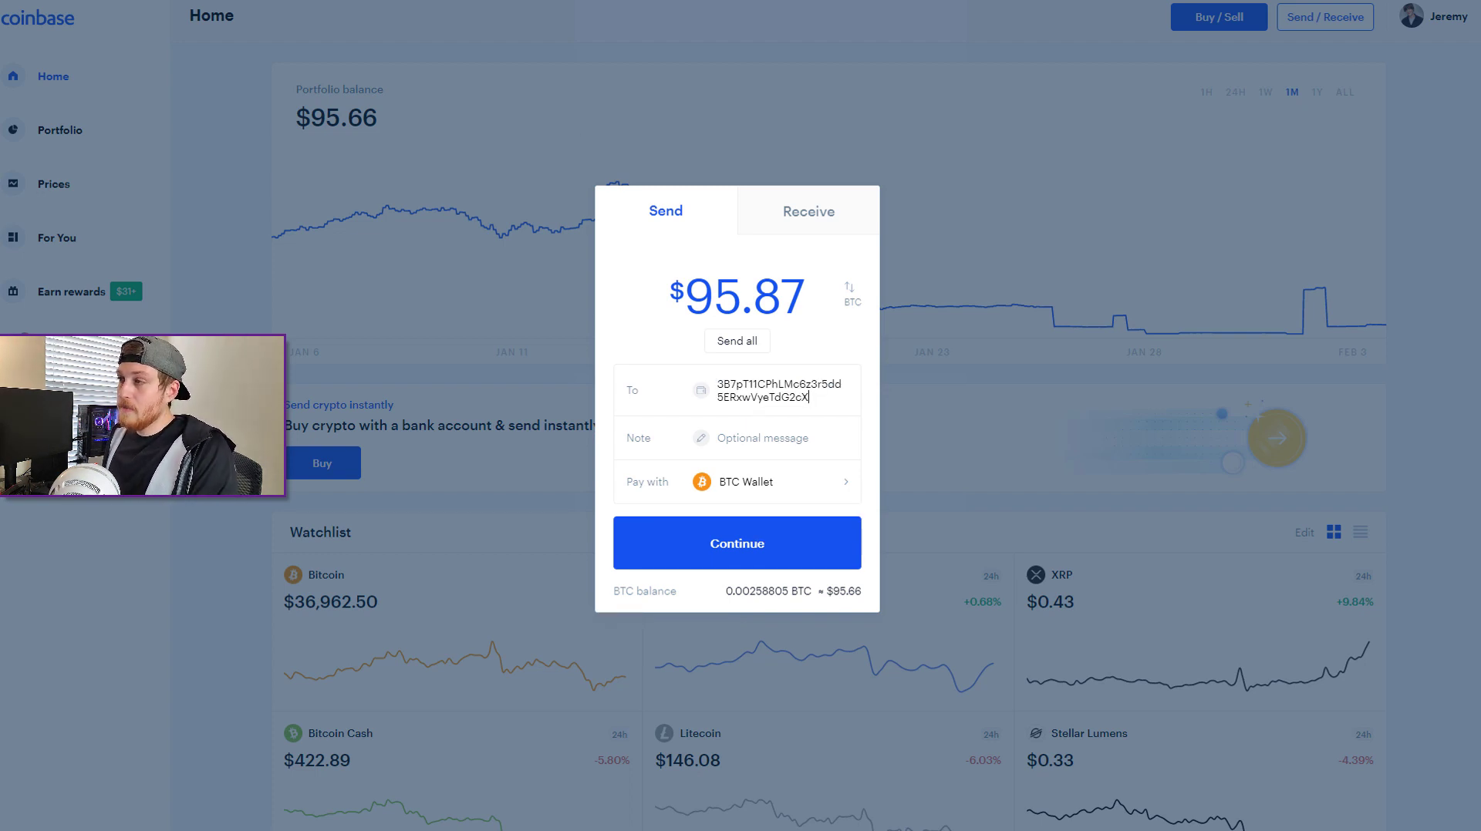
click(739, 437)
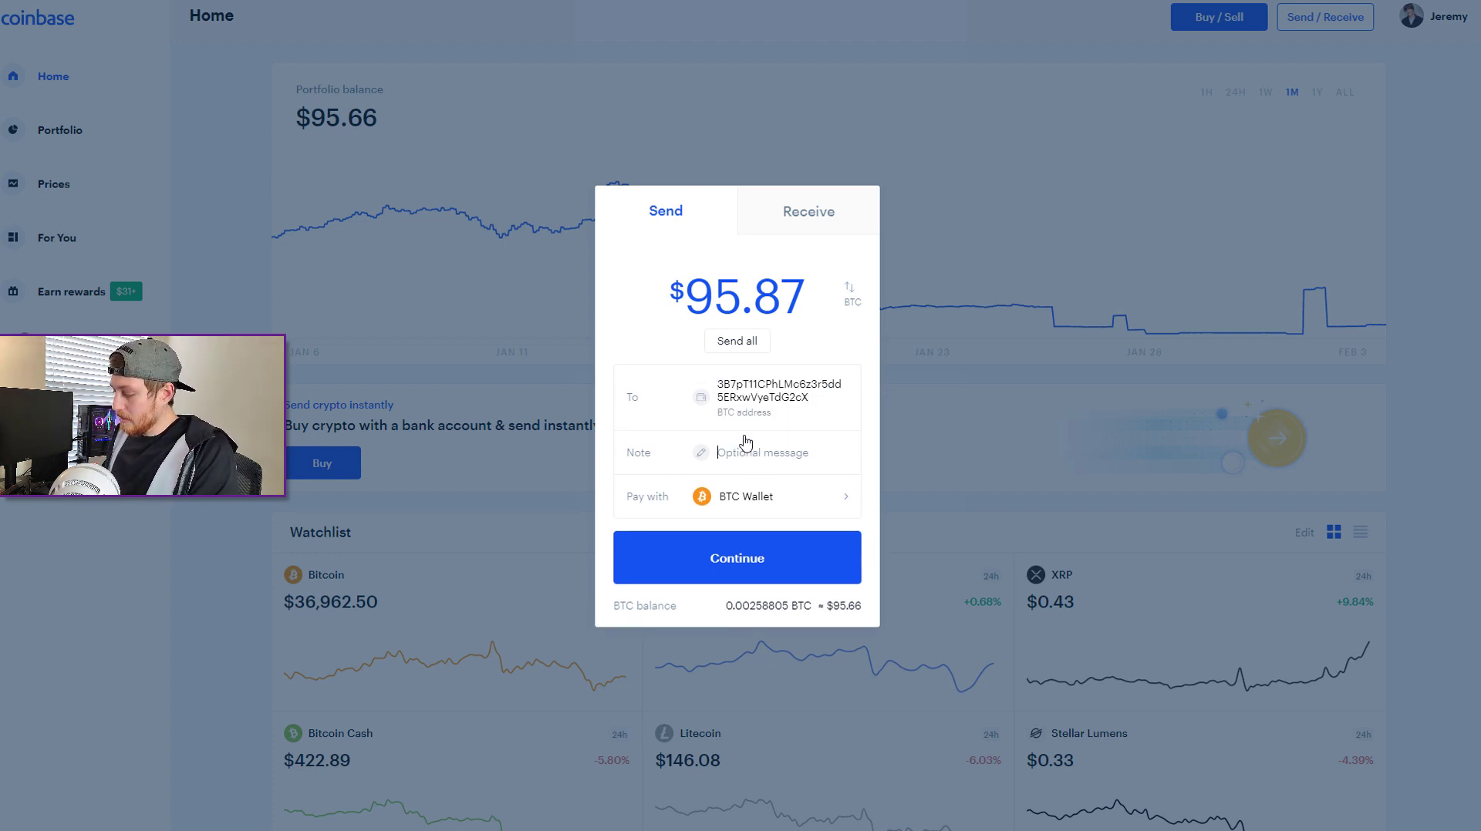
text(kra)
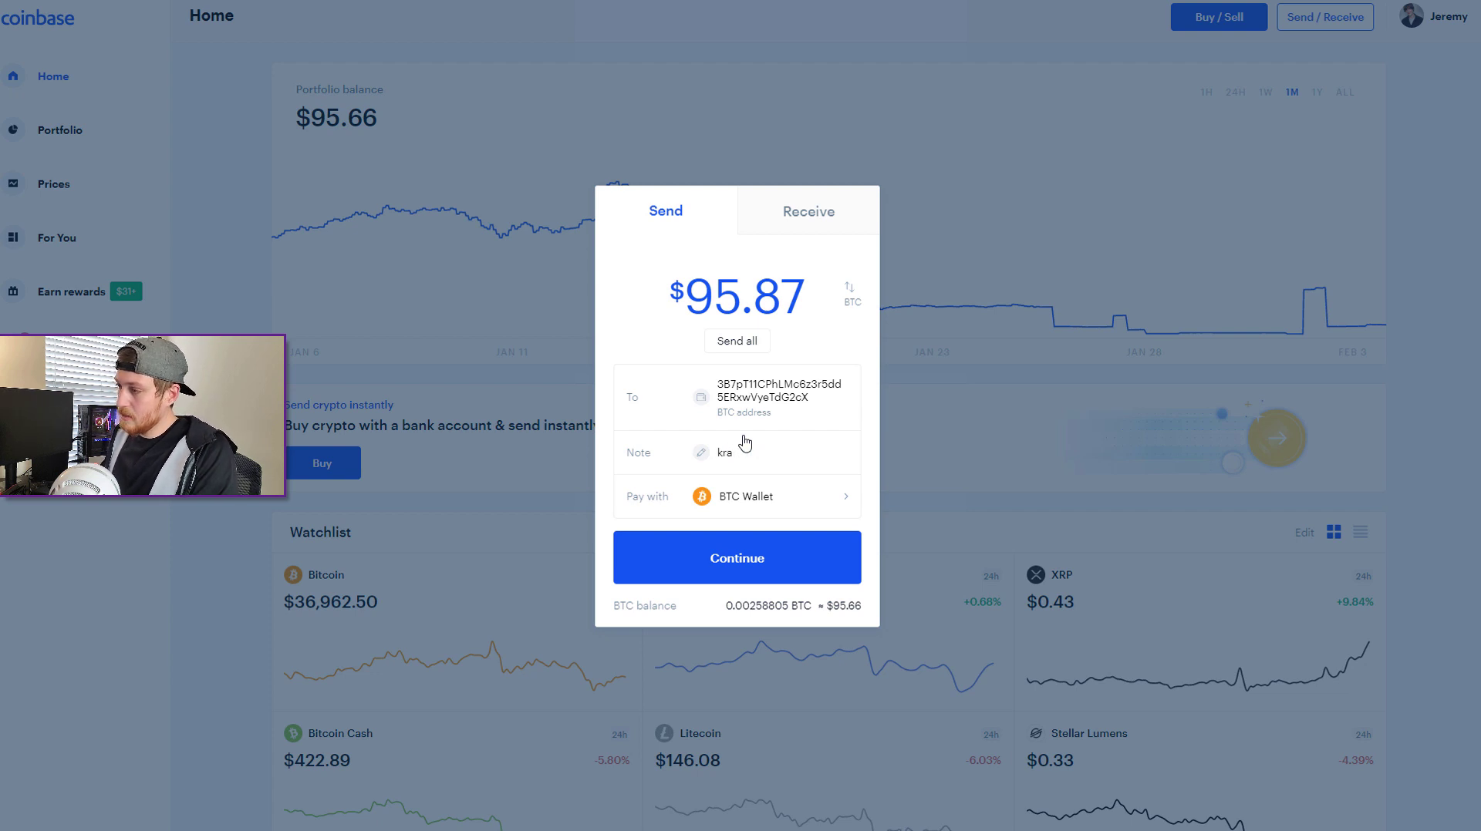
text(ken)
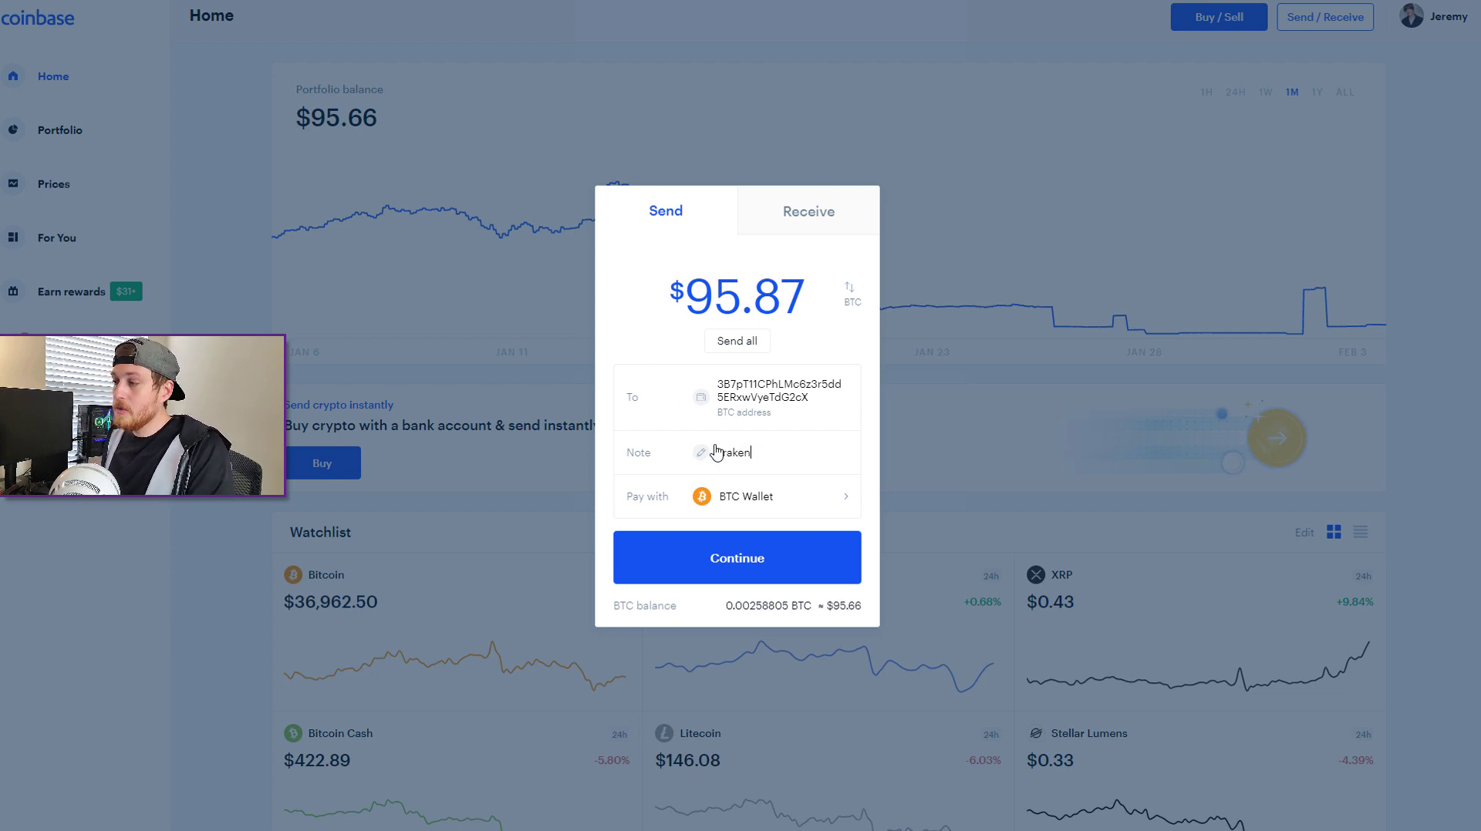
click(753, 577)
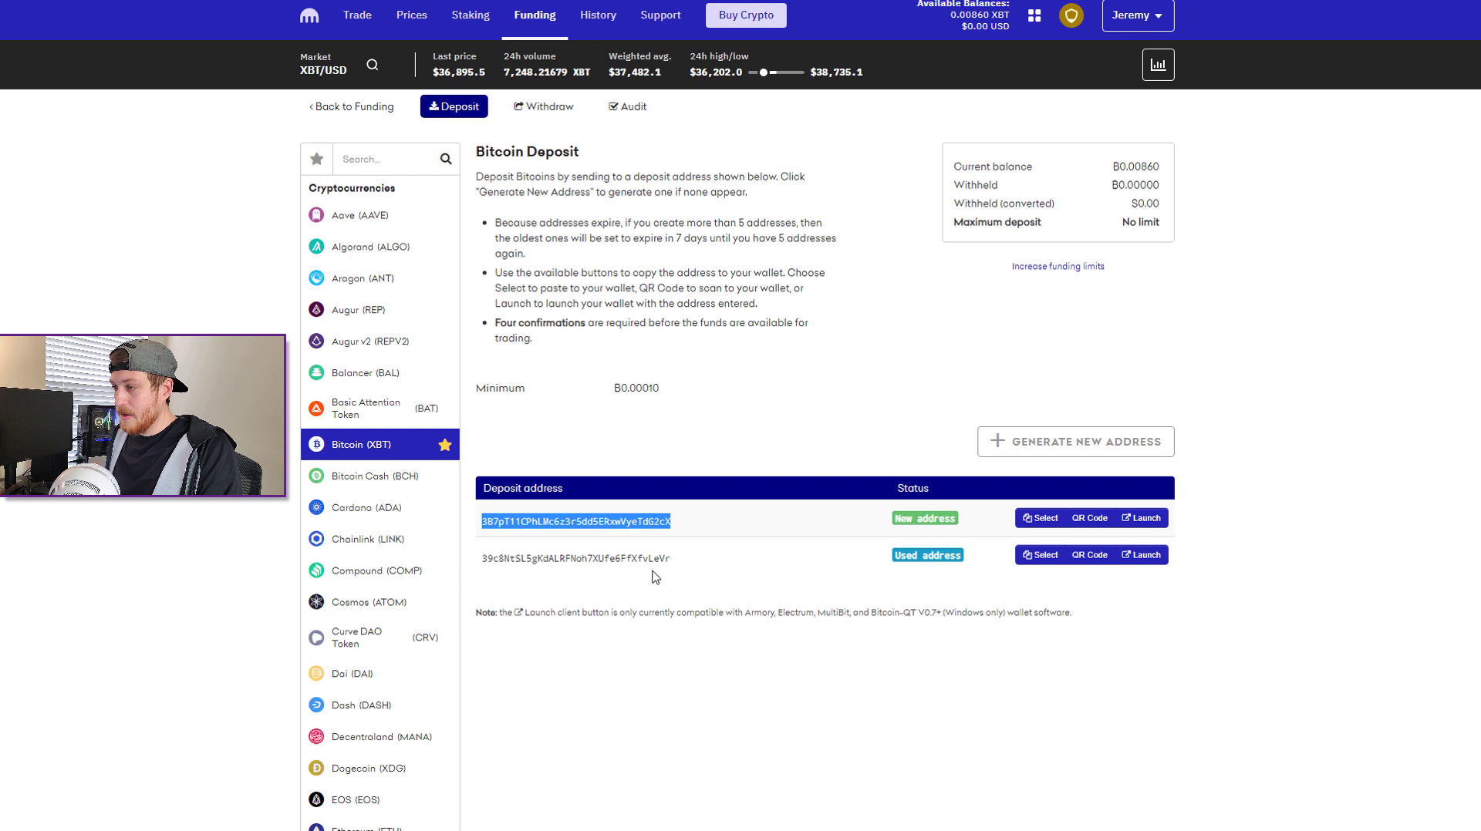
- Send 0.0025419 BTC ($93.90) to the Kraken deposit address, confirming with the SMS verification code
click(655, 567)
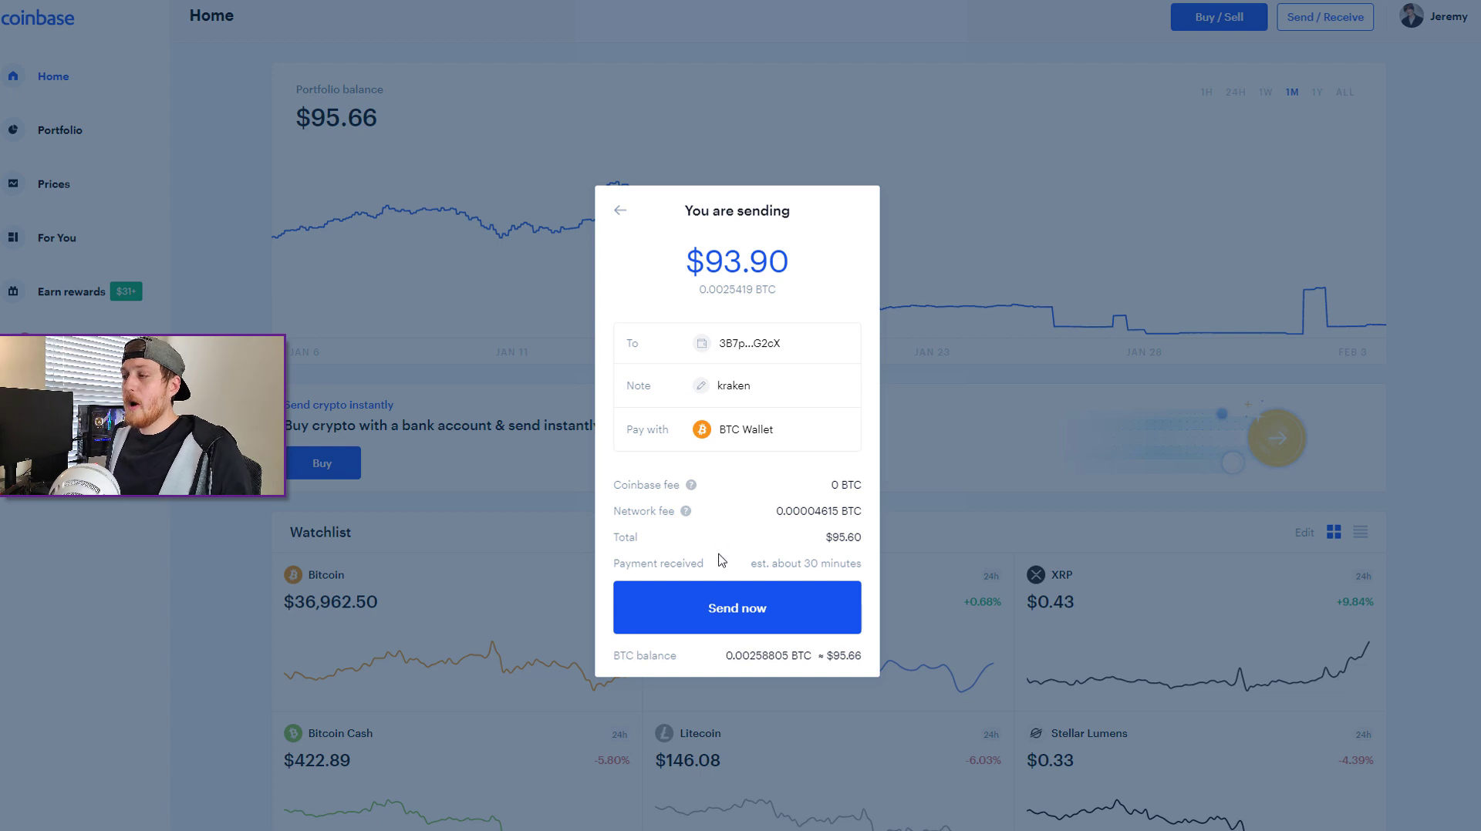
click(742, 605)
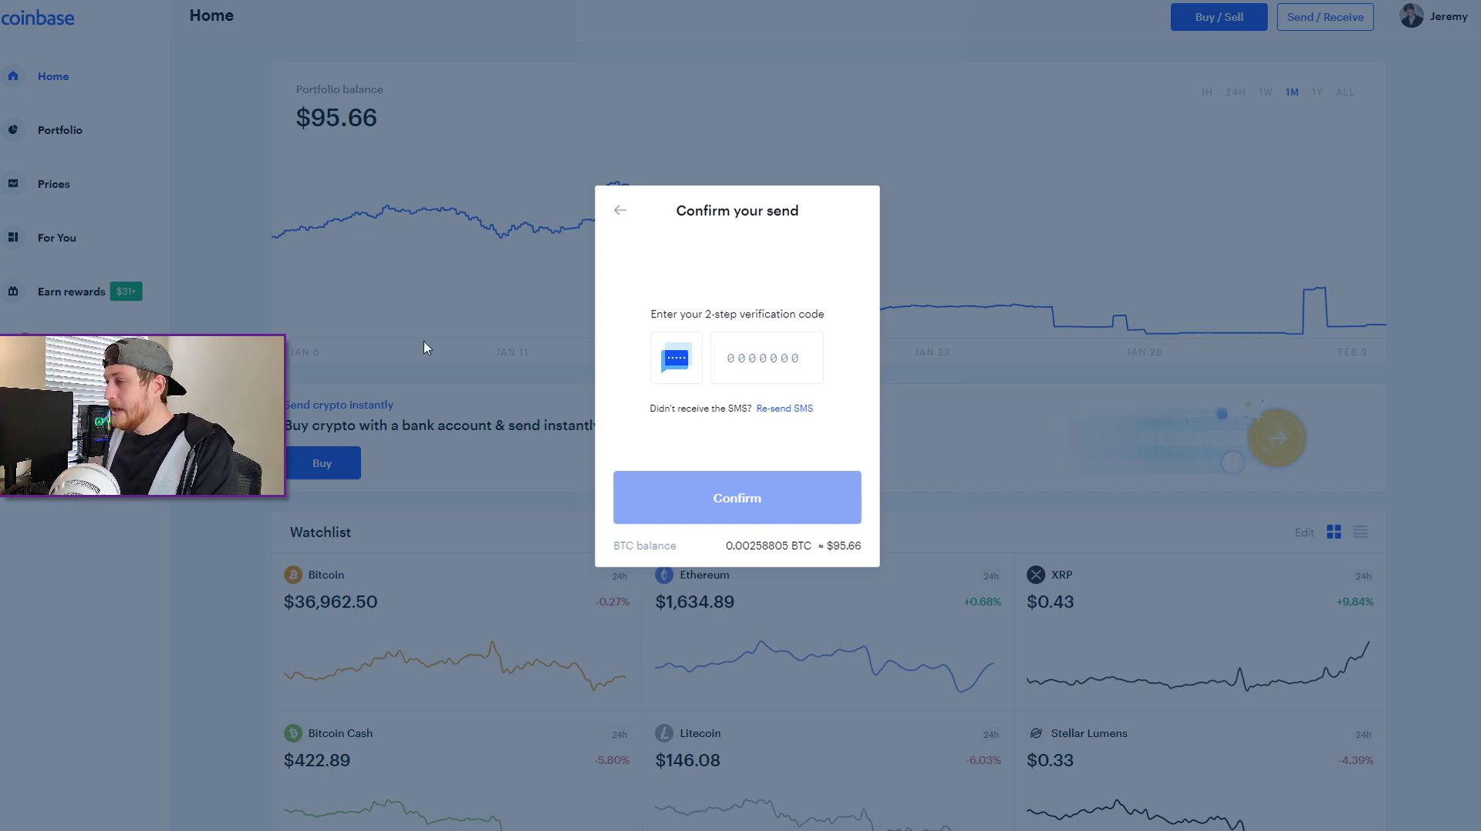
click(729, 358)
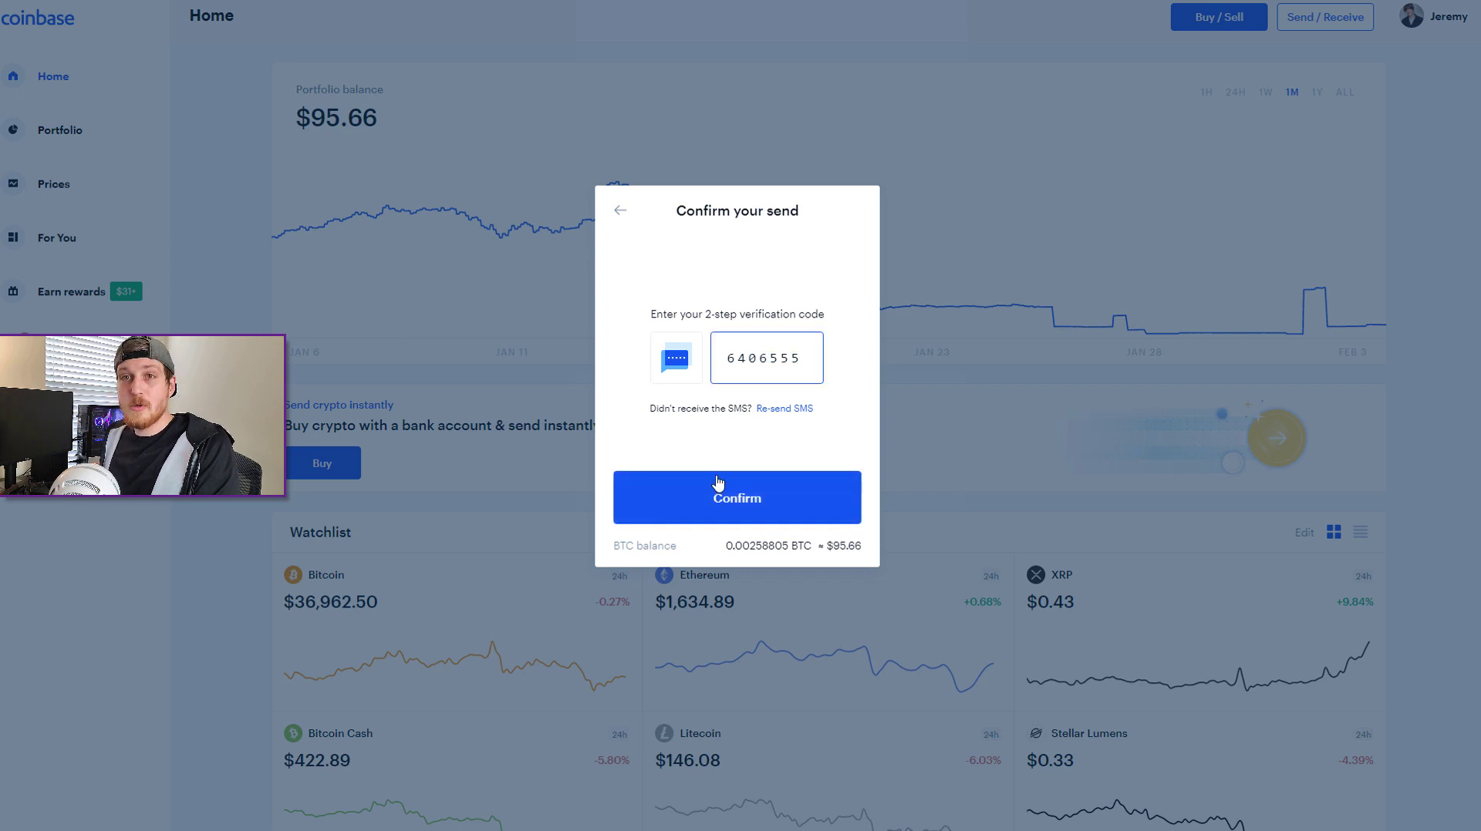
click(733, 510)
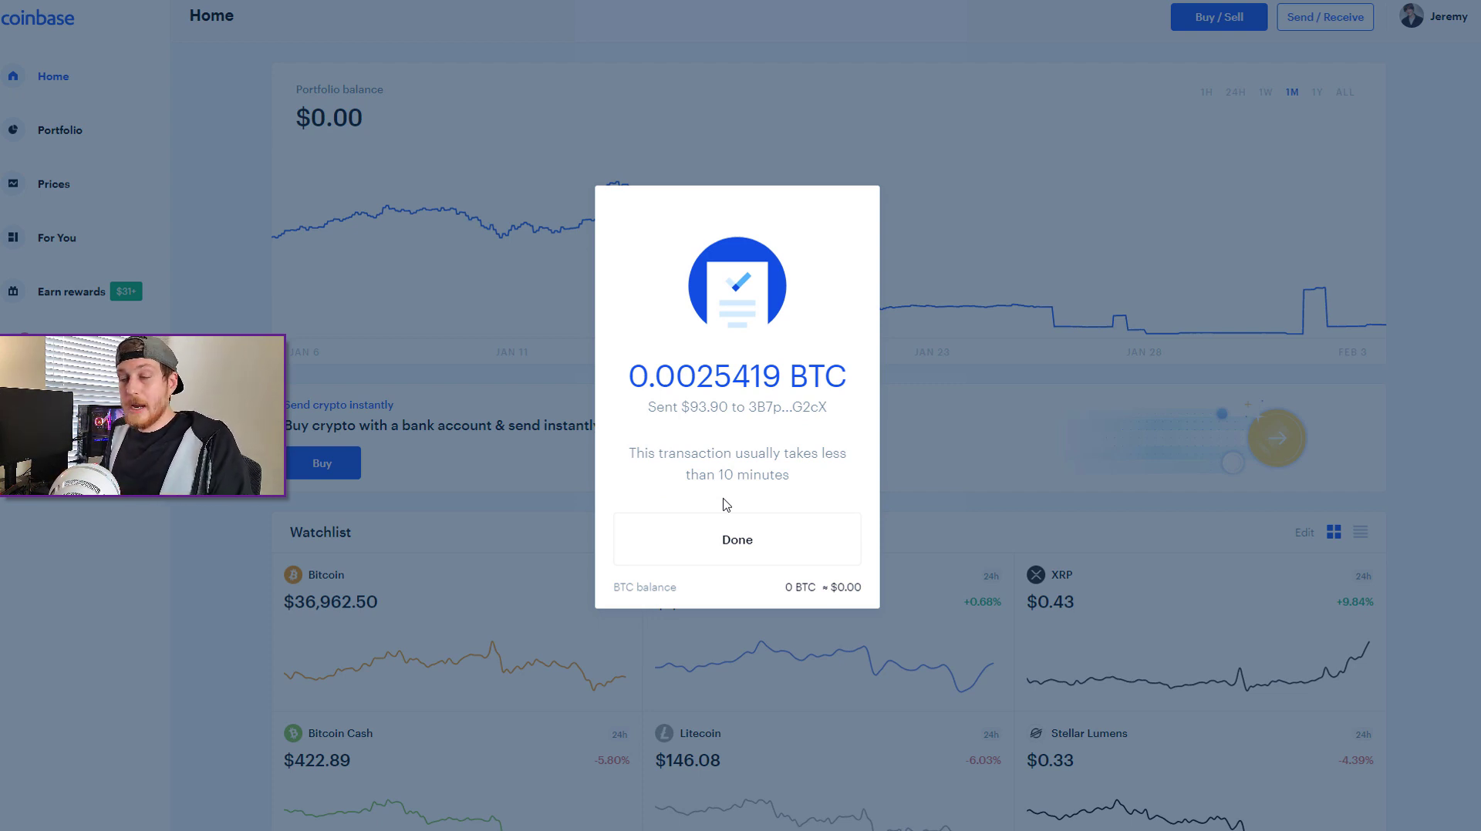
click(720, 521)
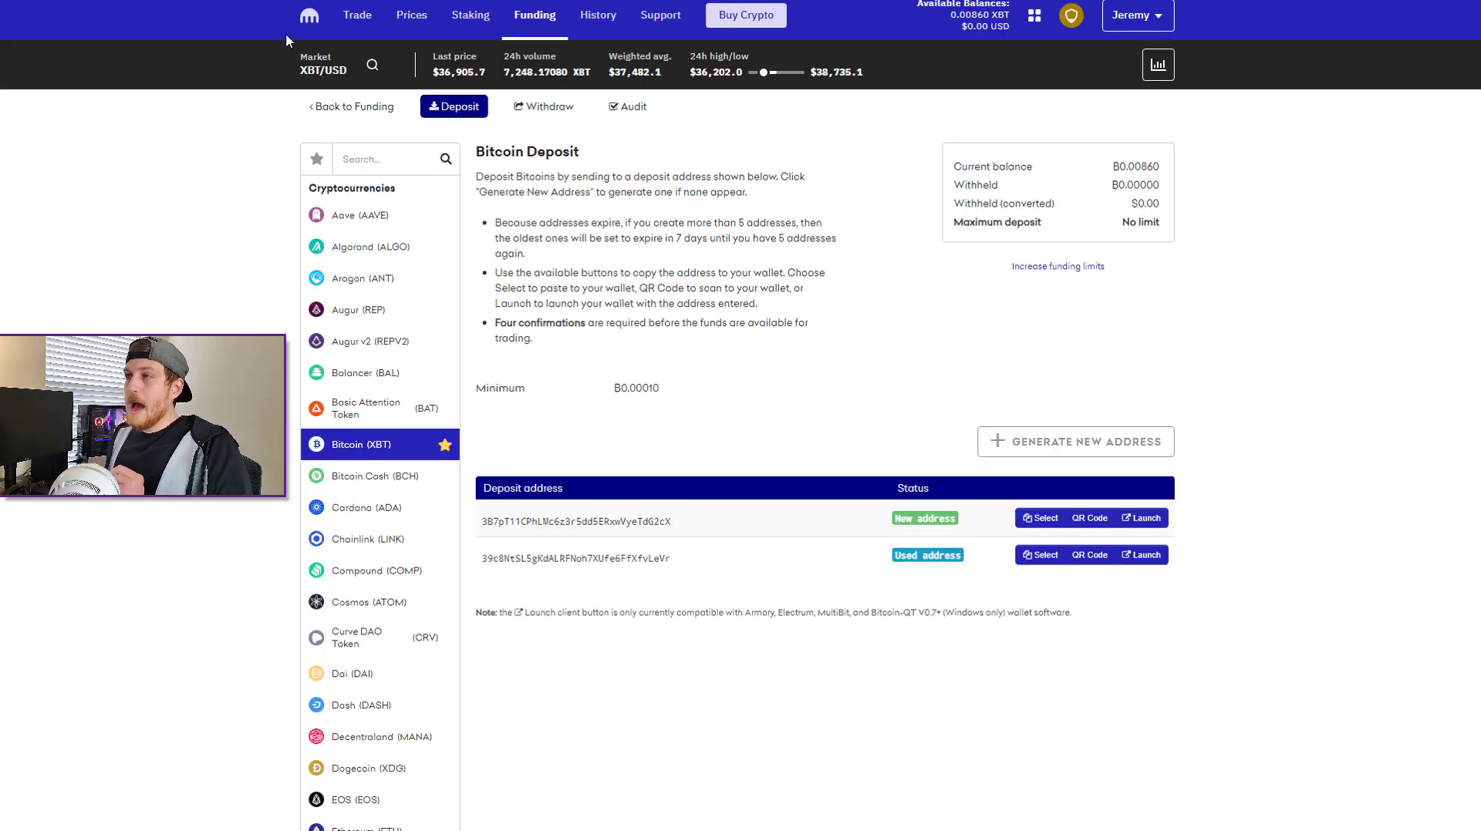
- Go back from the Bitcoin deposit page to the Funding overview
click(336, 108)
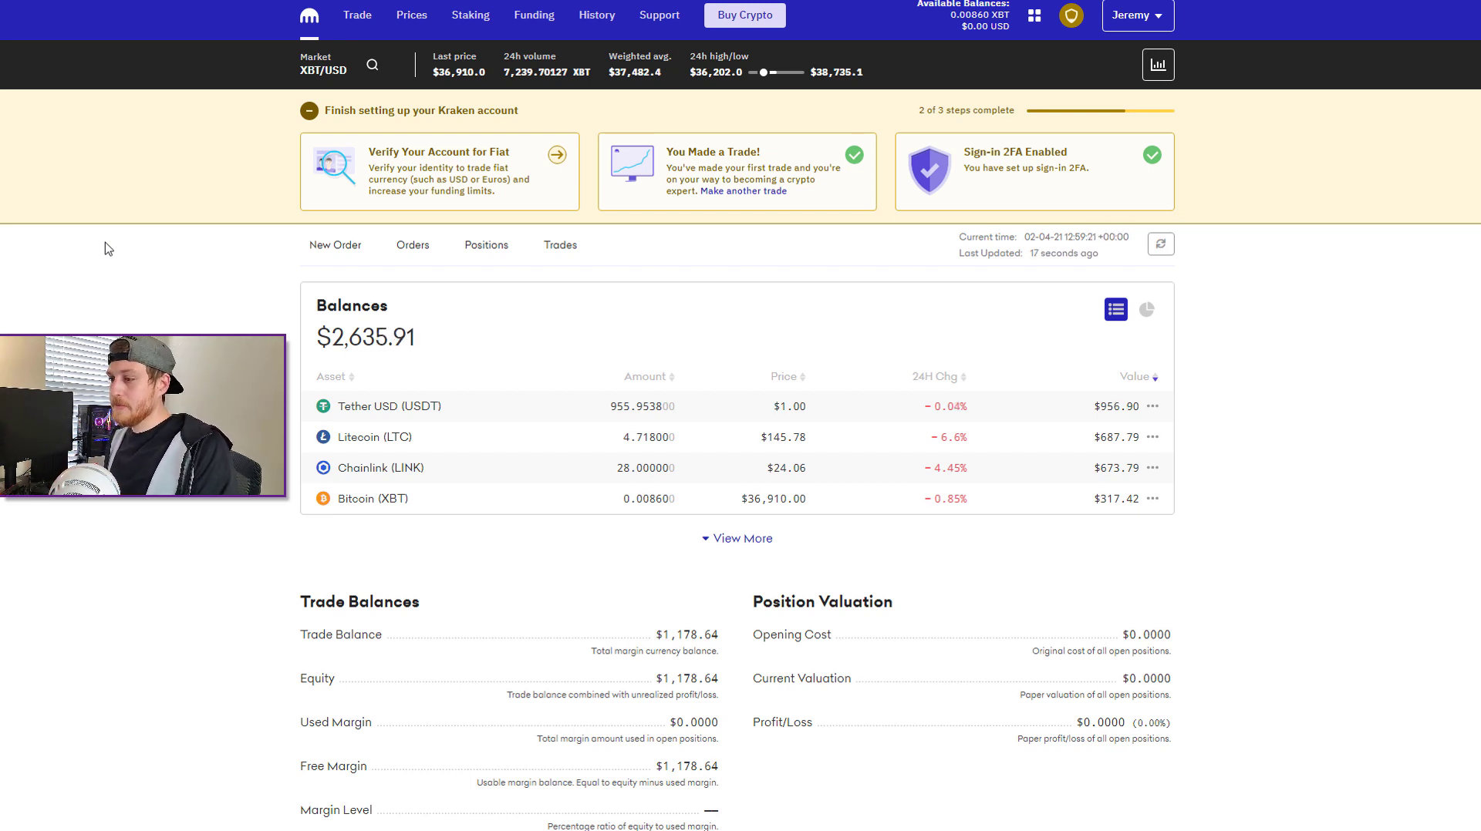
- Highlight the Bitcoin holding and its dollar value on the Balances page
scroll(596, 441, down, 2)
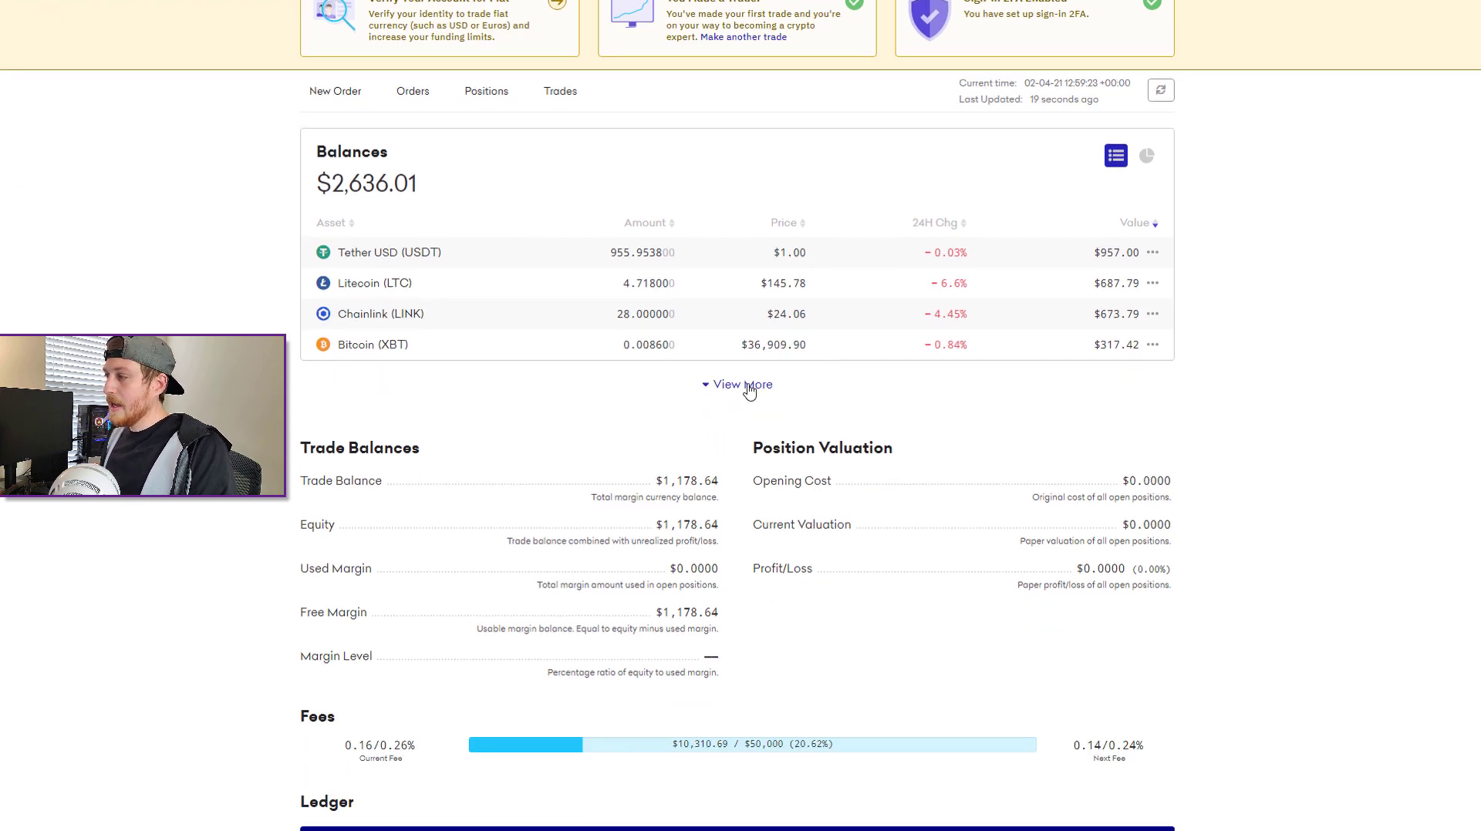
drag(340, 348, 648, 370)
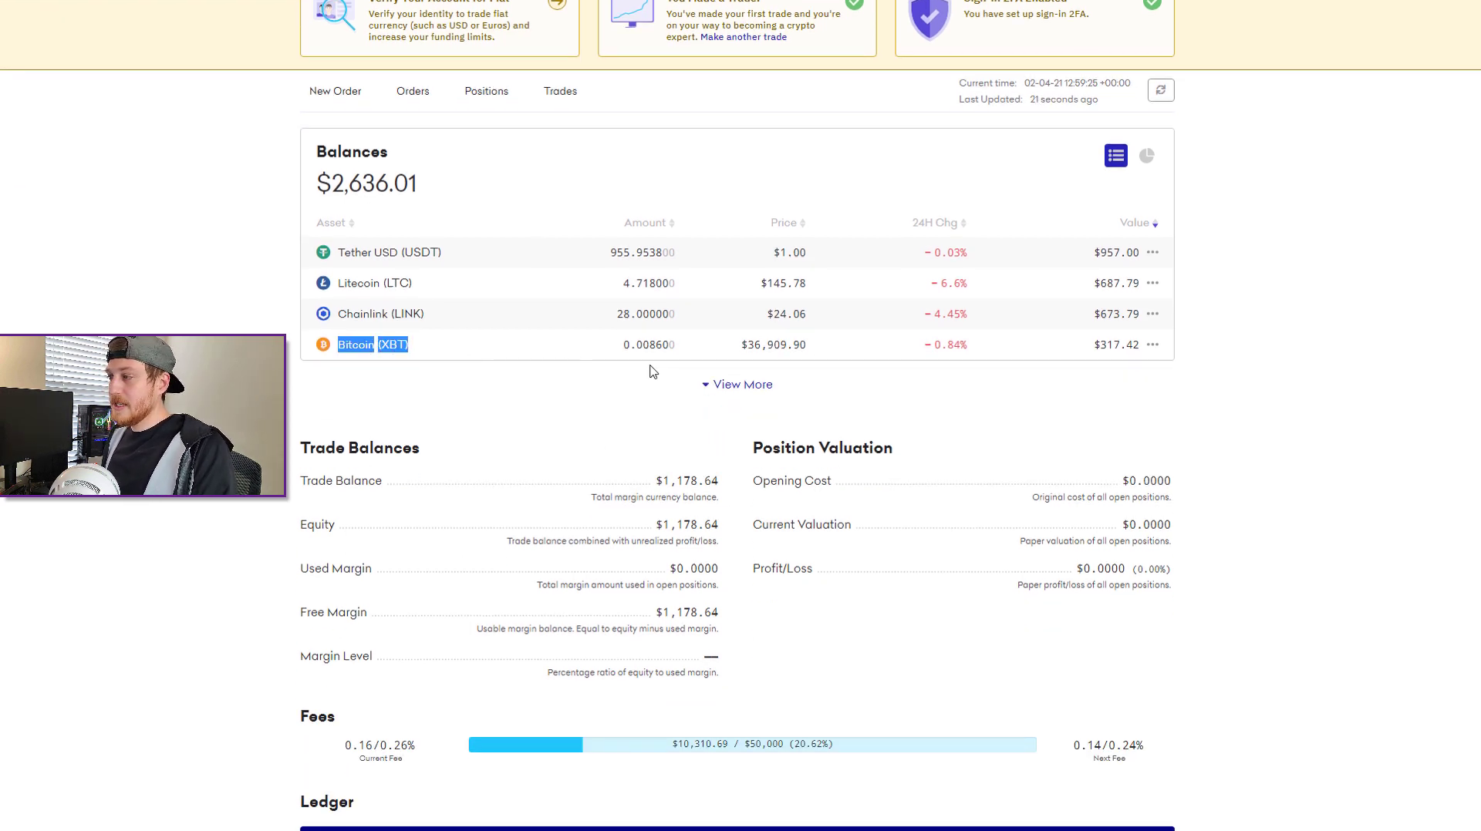
click(1079, 344)
drag(1080, 344, 1179, 356)
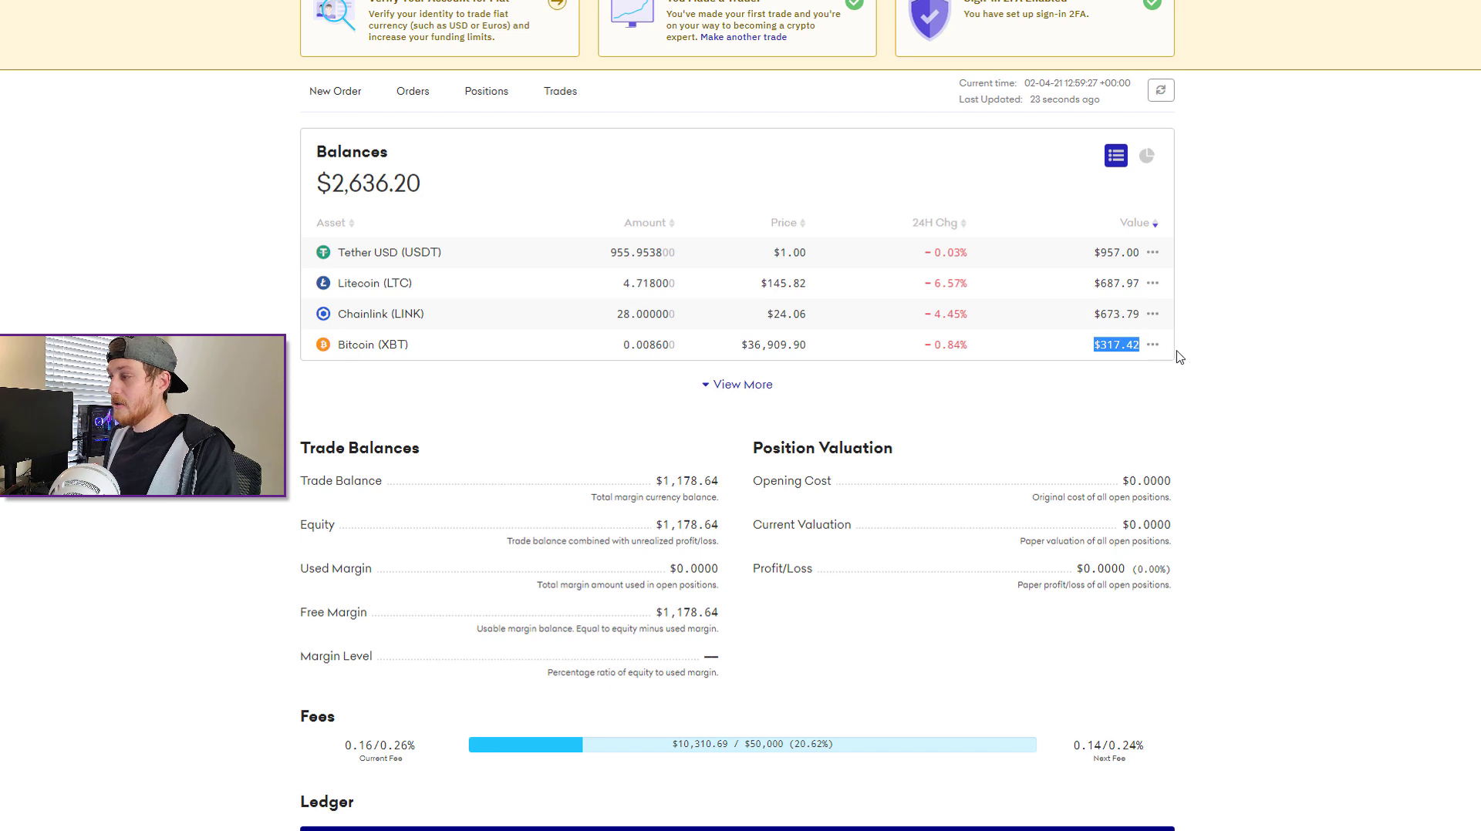
- Open the XBT/USD order form using Trade in the Bitcoin row's actions menu
click(1152, 345)
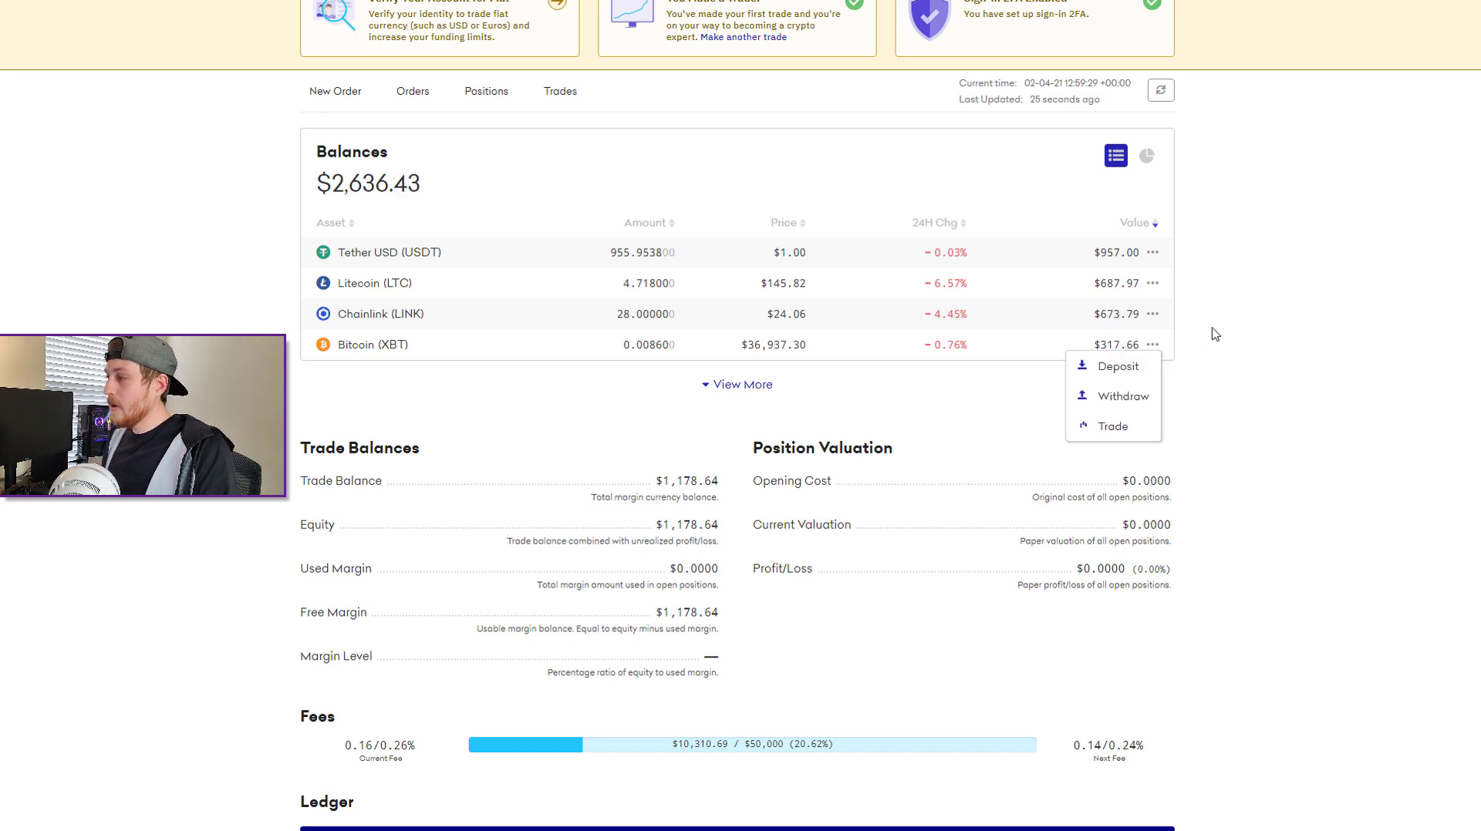
click(1152, 344)
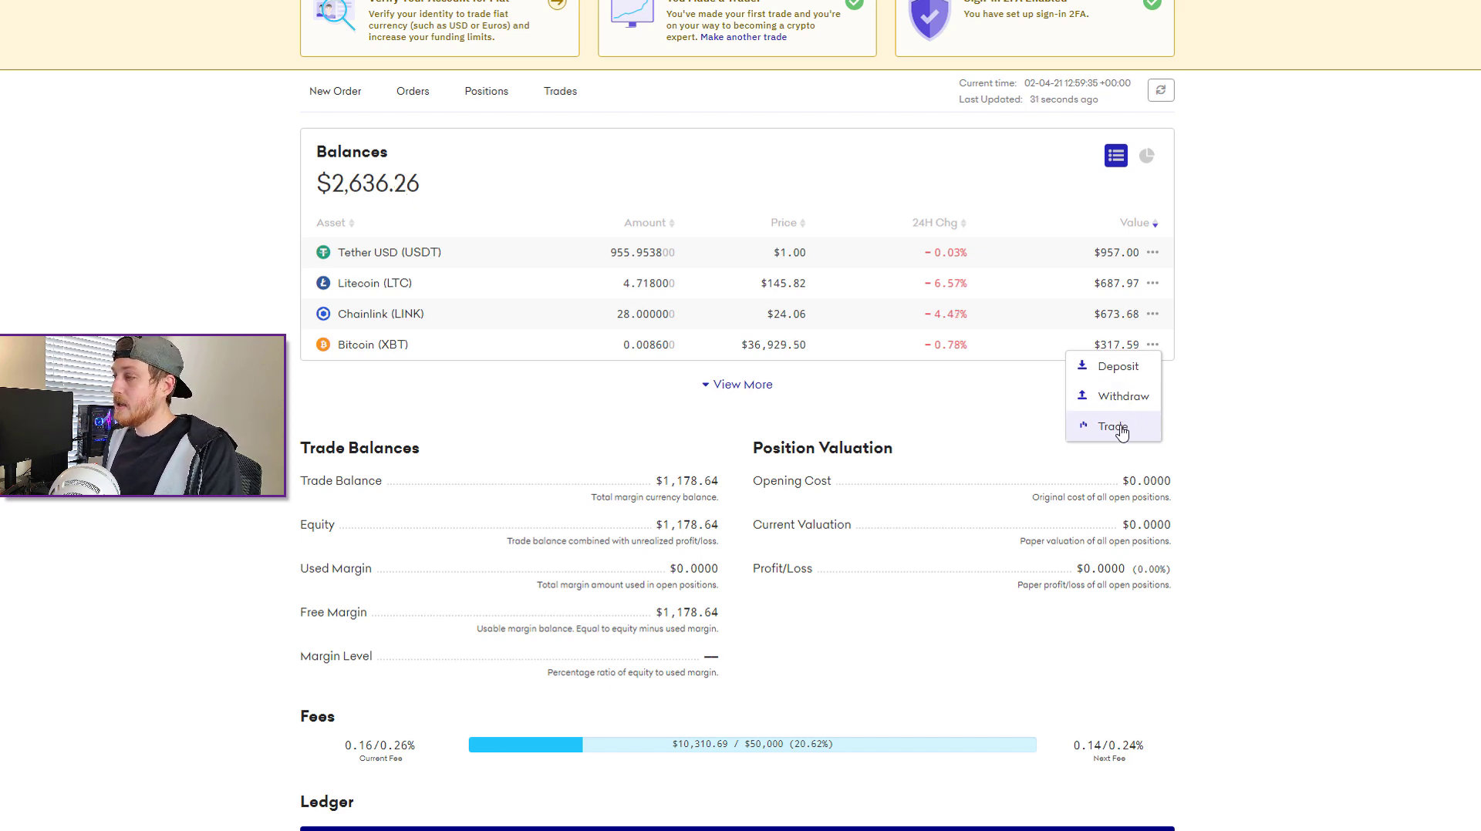
click(1122, 425)
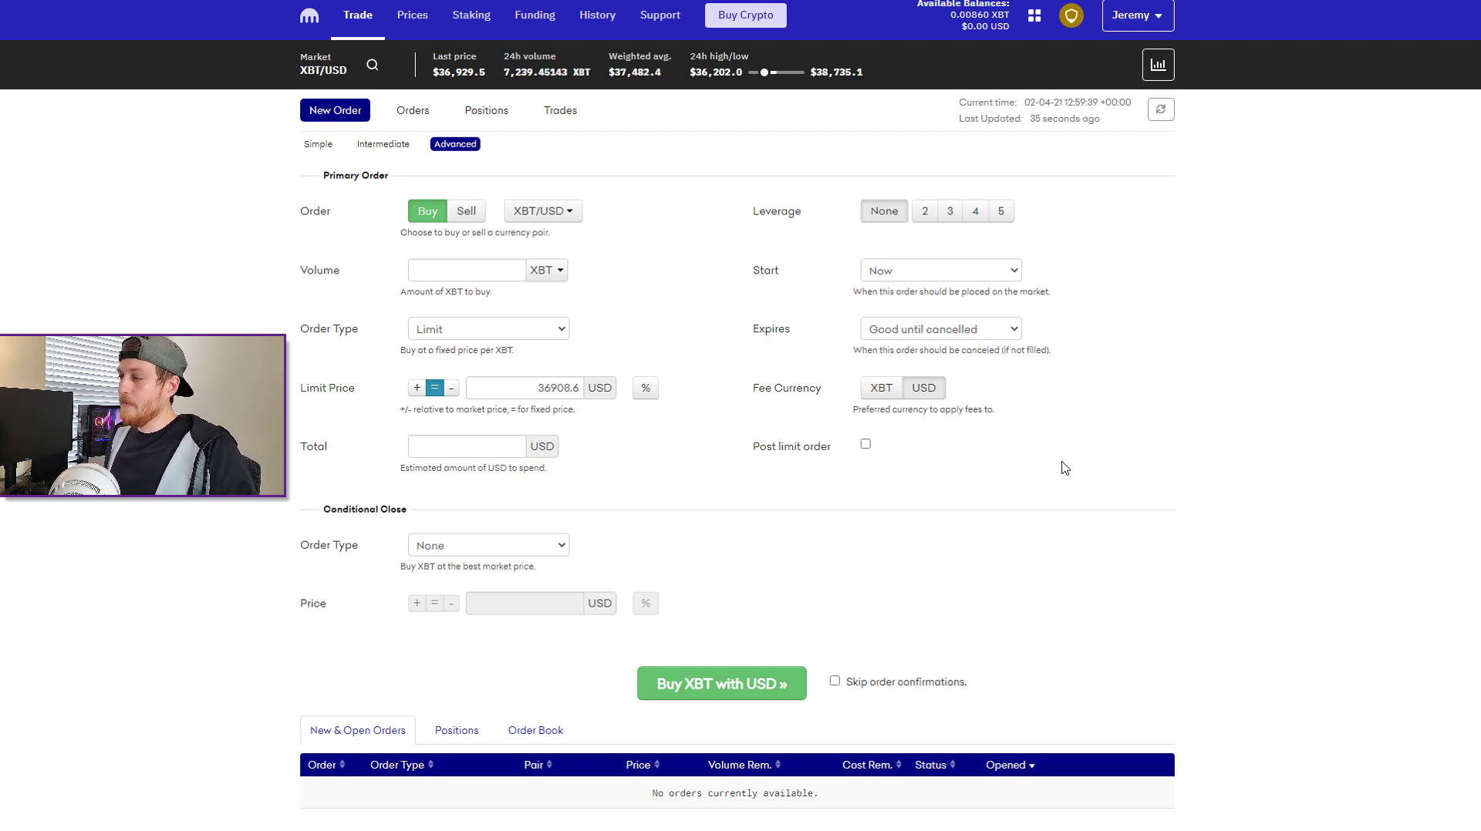
key(alt+Left)
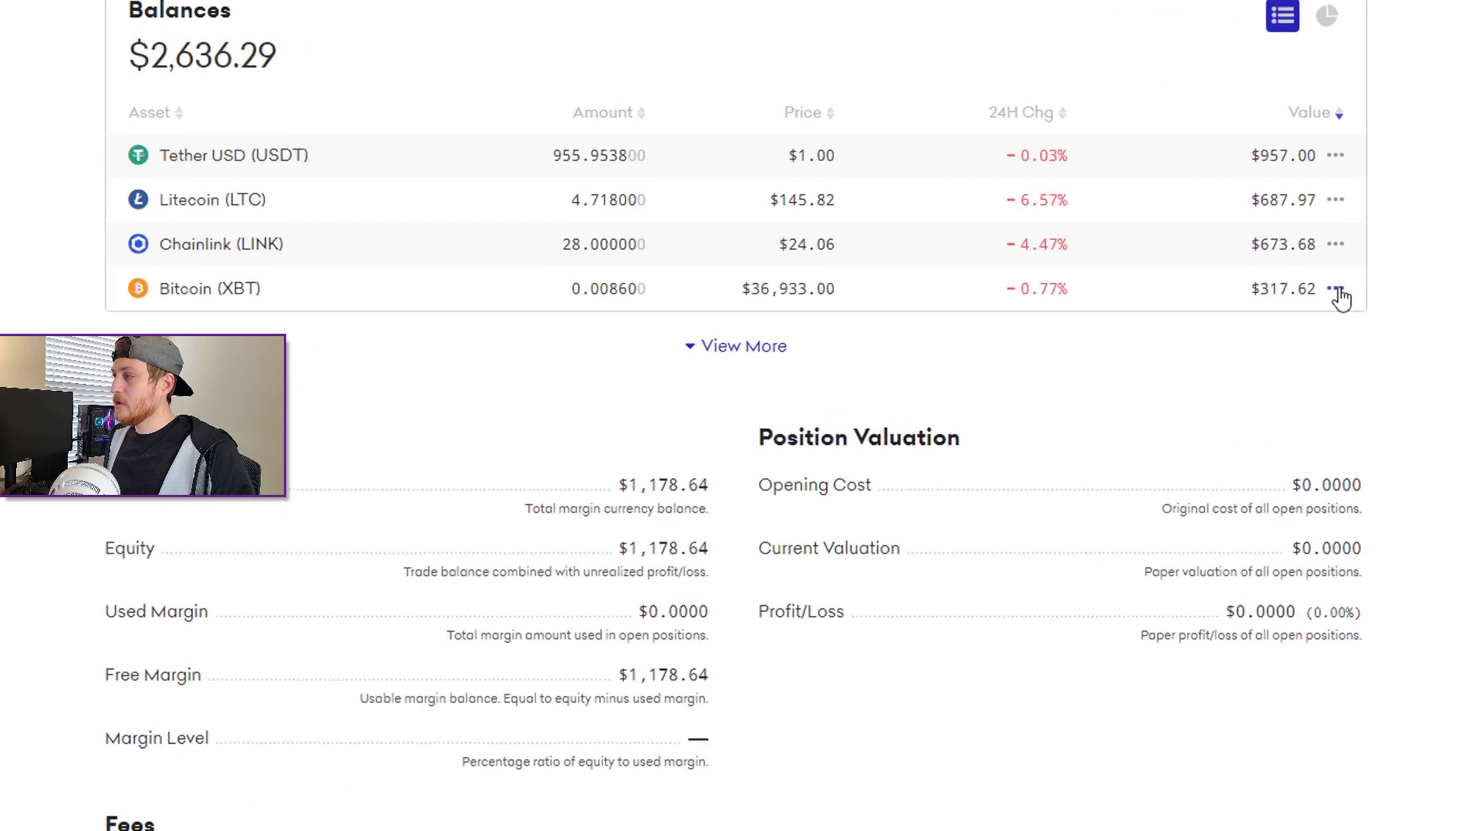
click(1344, 296)
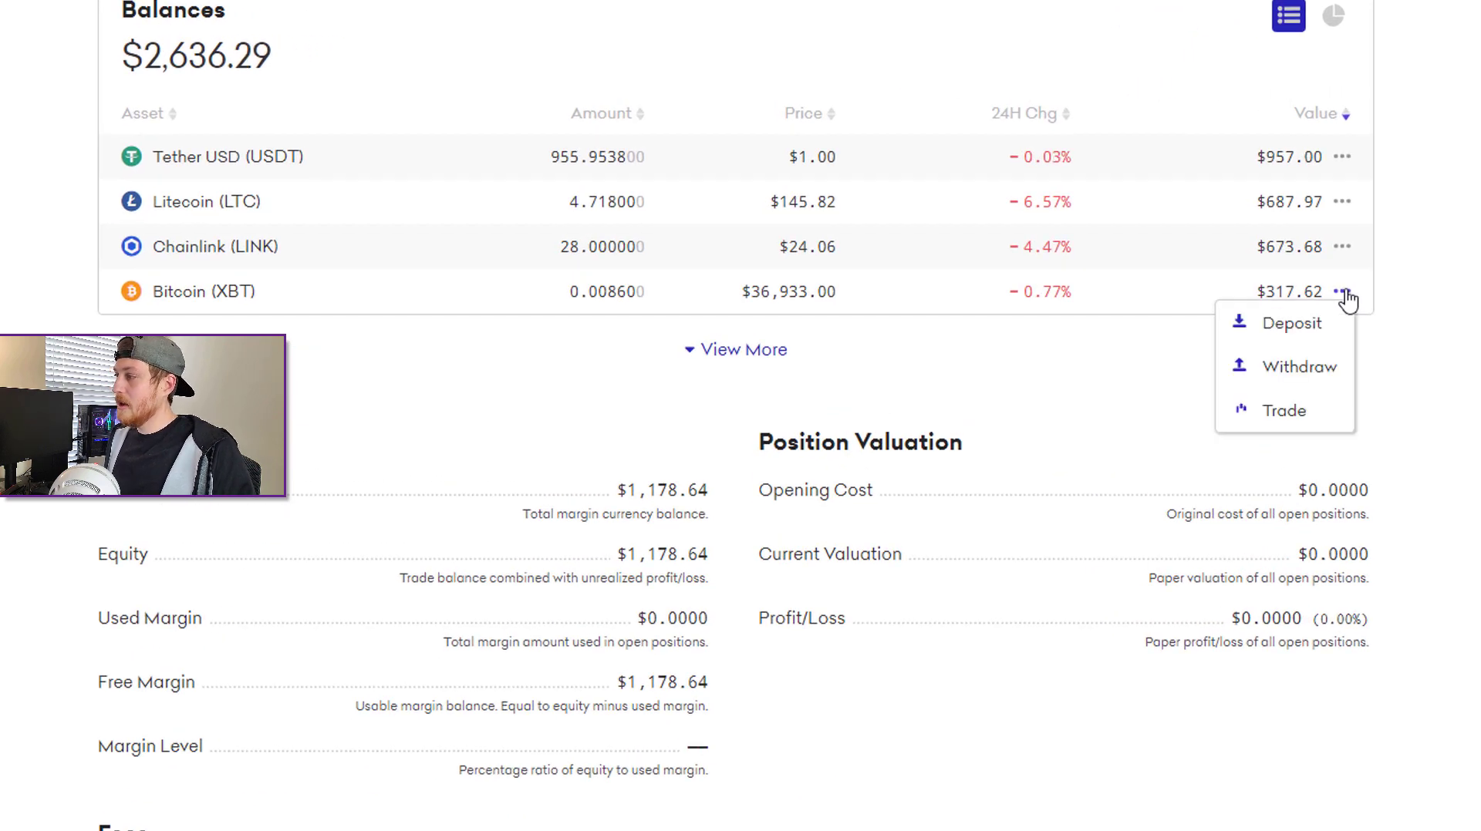
click(1283, 411)
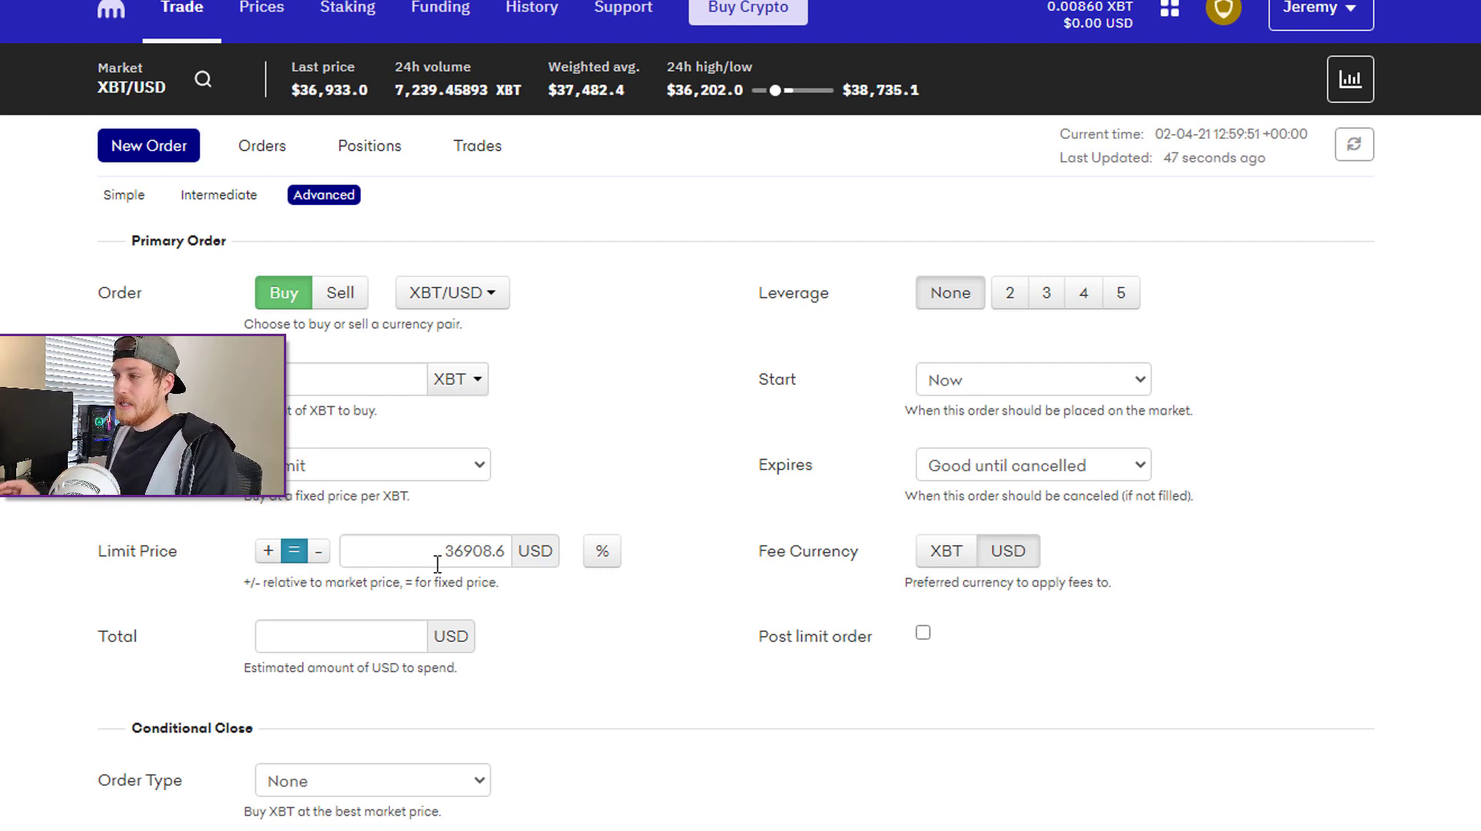
- Search the pair picker for 'usdt' and switch the order form to XBT/USDT
click(467, 301)
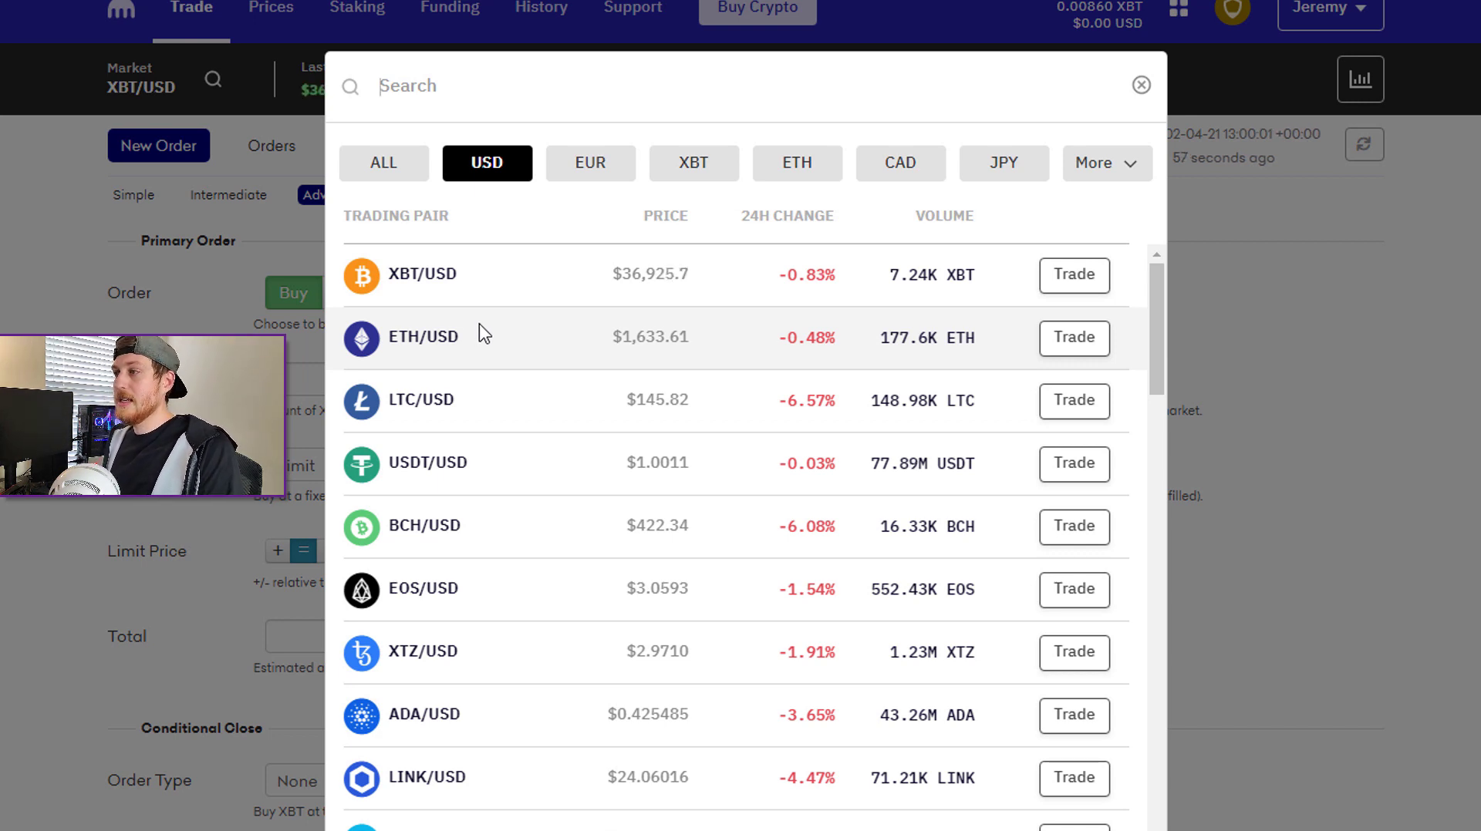
click(536, 82)
text(usdt)
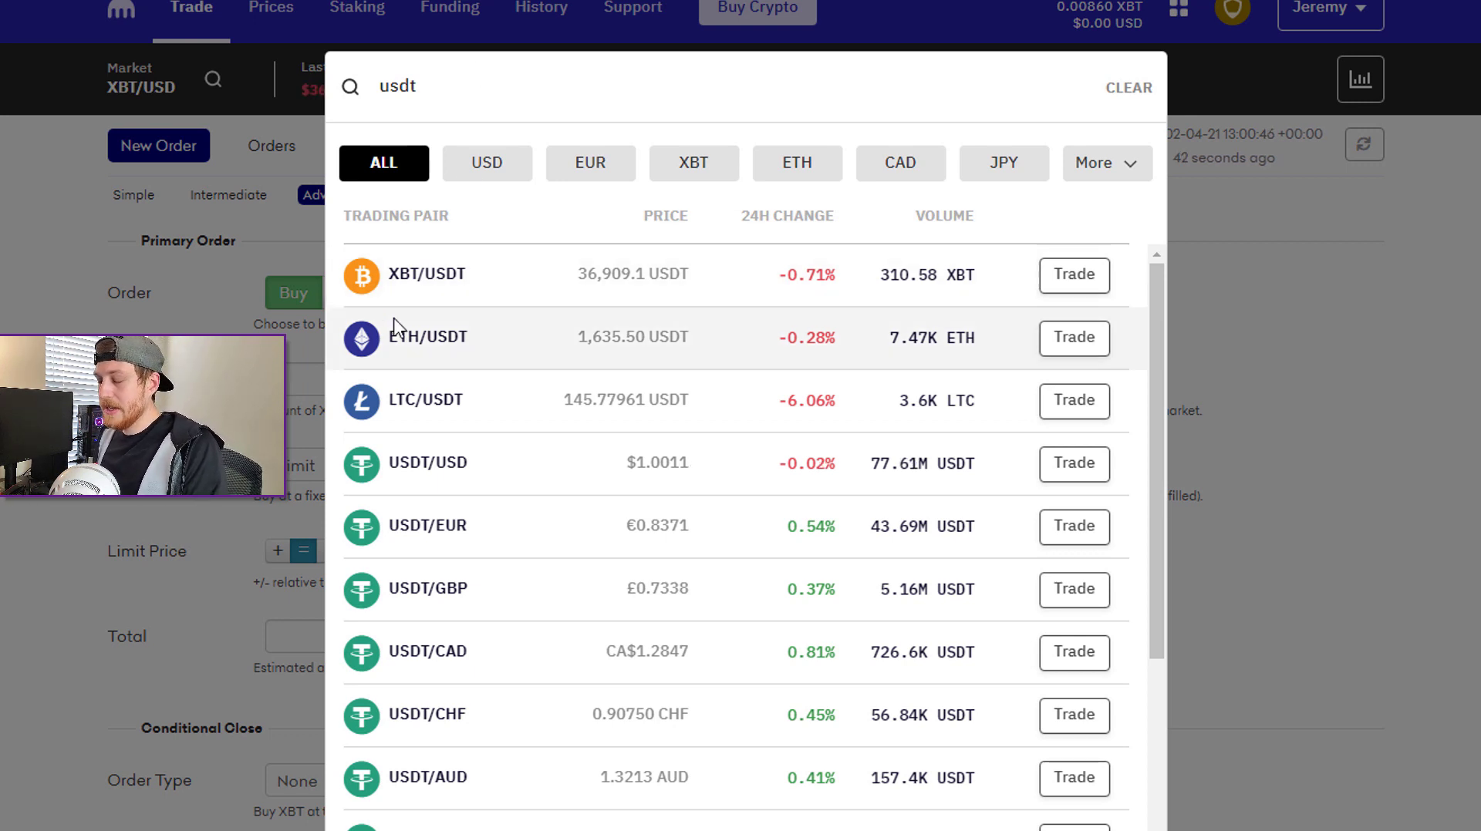
double_click(426, 97)
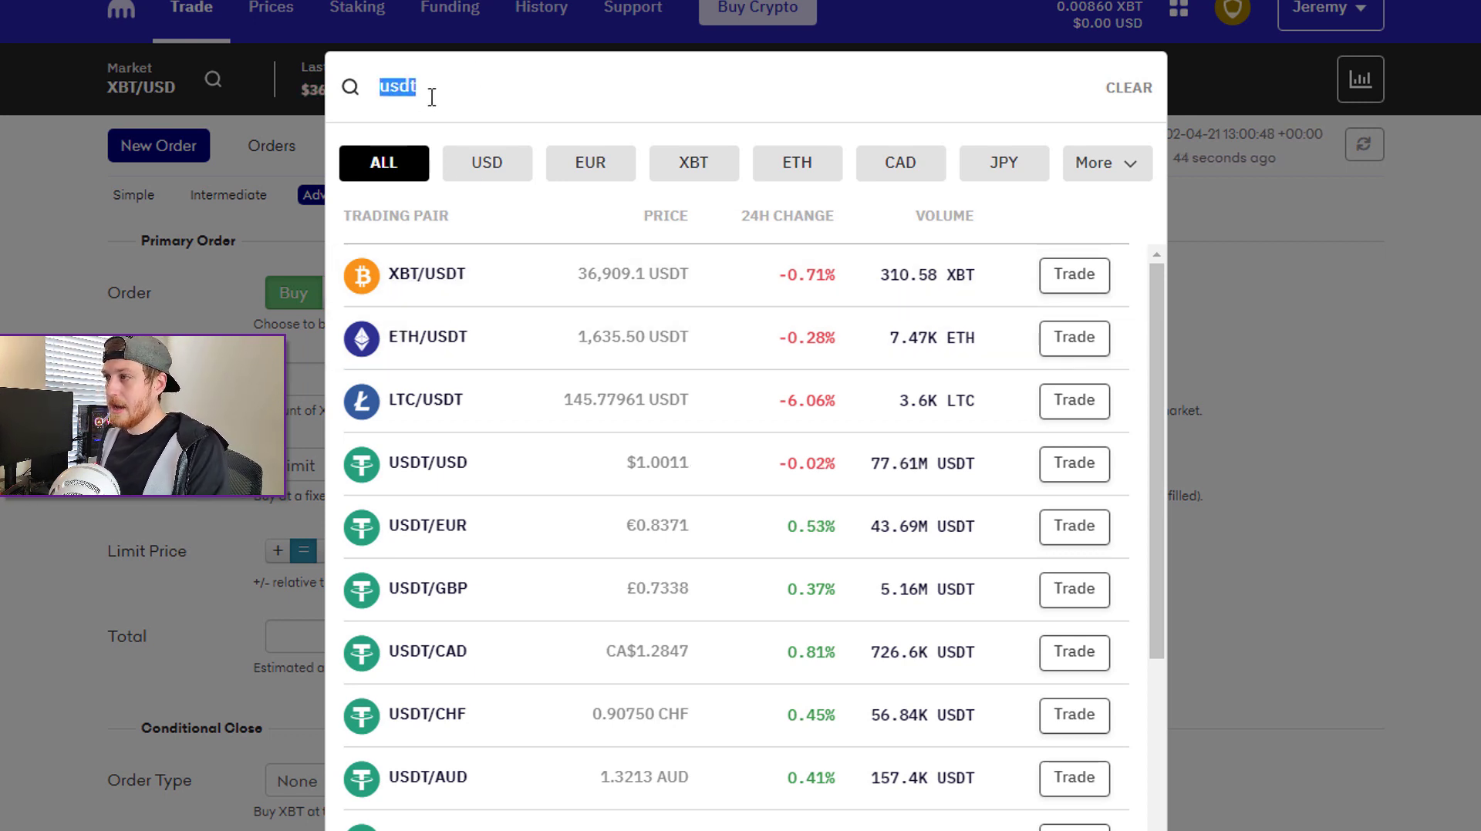
text(usdt)
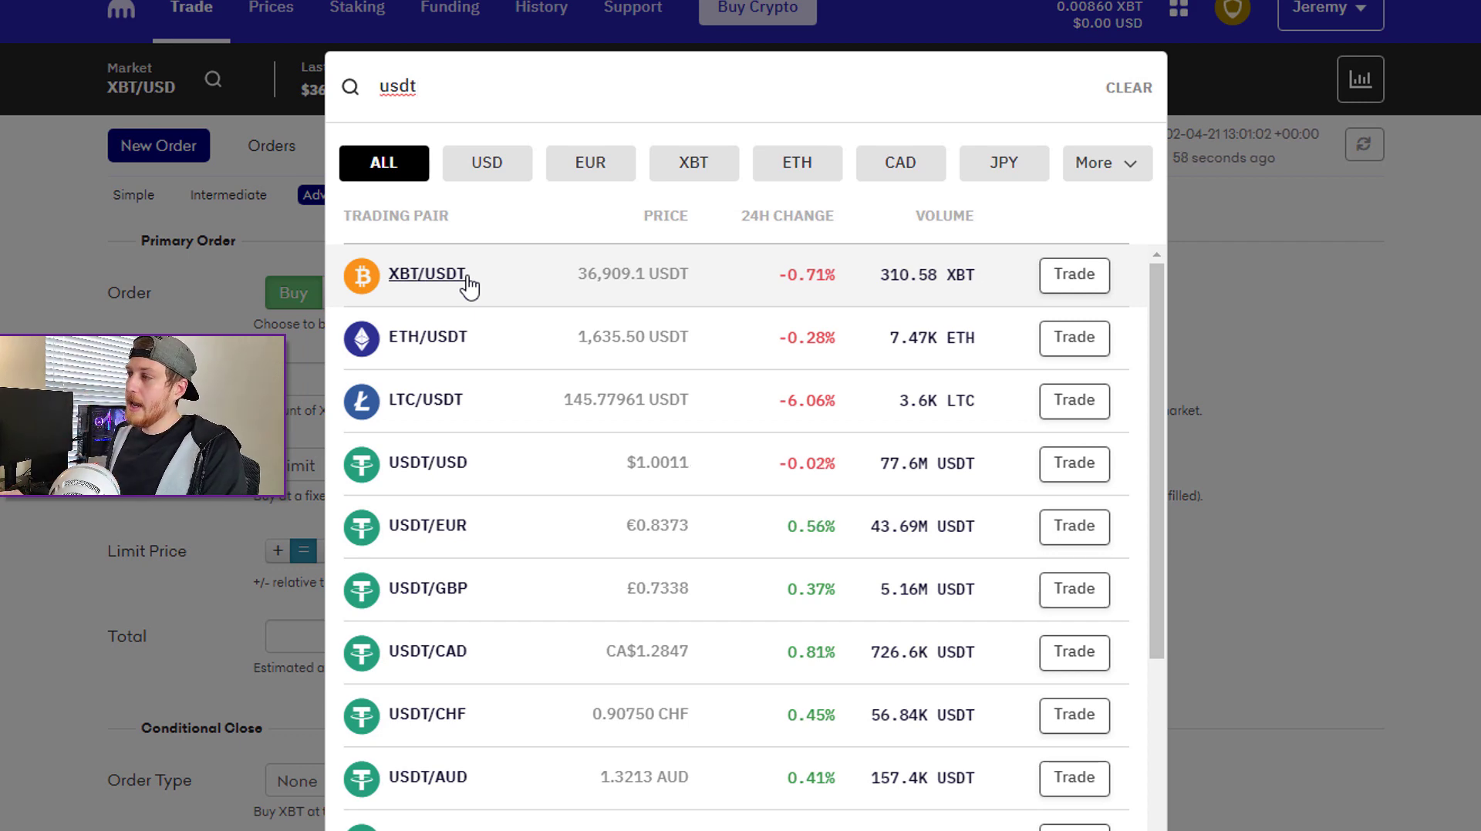
click(1072, 279)
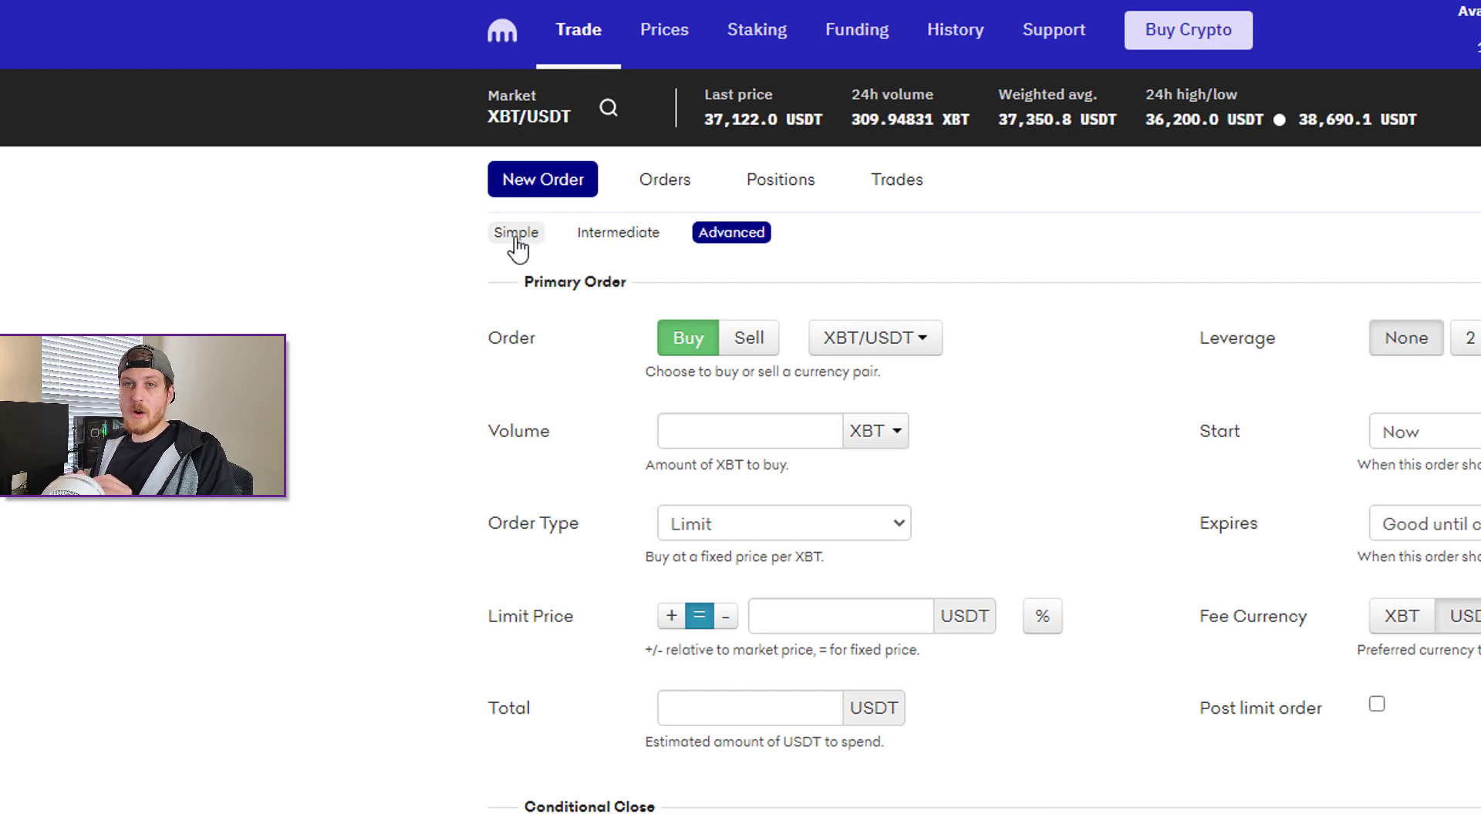
- Switch to the simple order form and paste the full 0.006840 XBT balance as sell amount
click(510, 236)
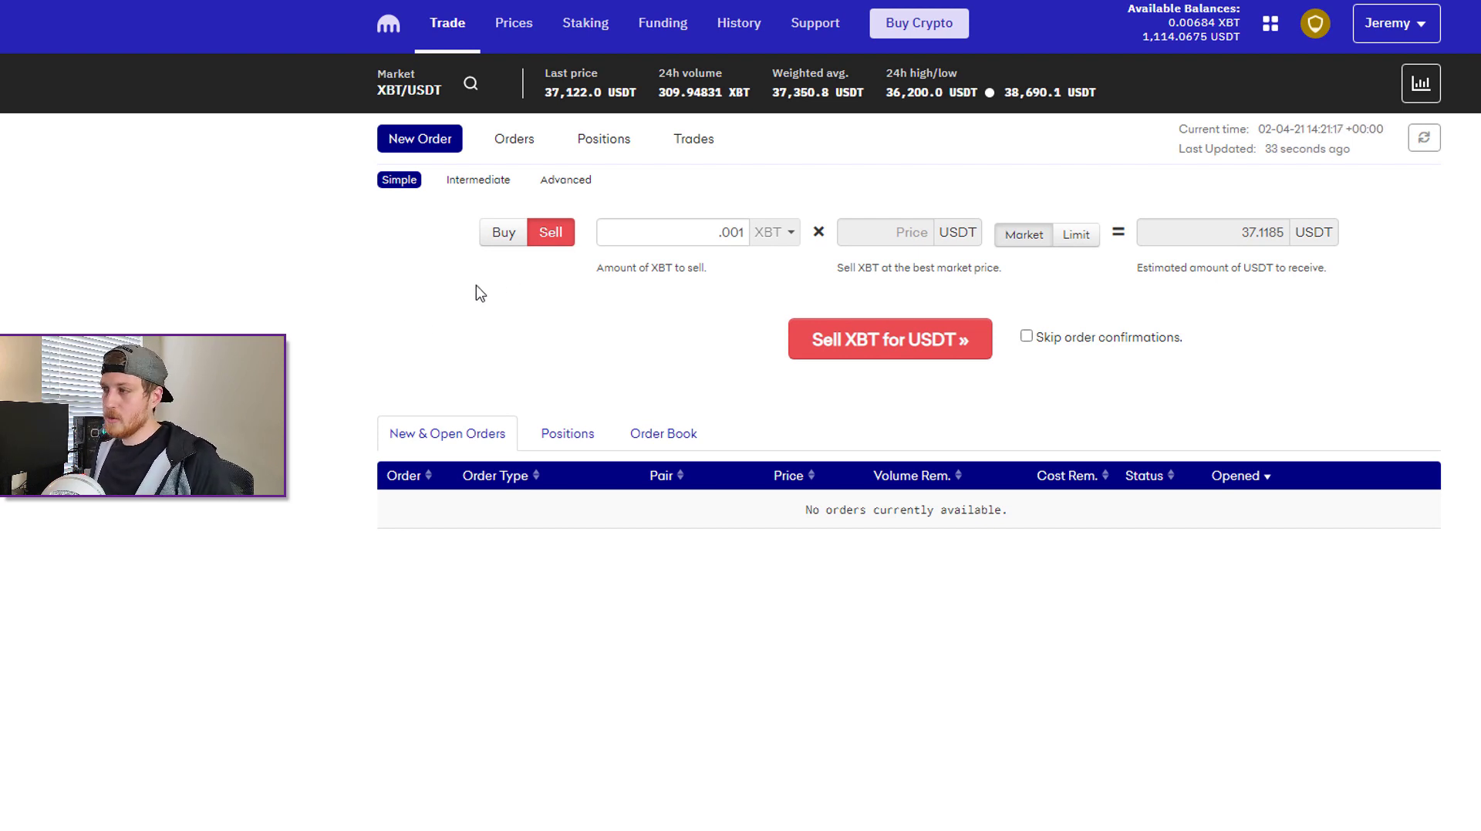
drag(714, 232, 747, 232)
click(677, 235)
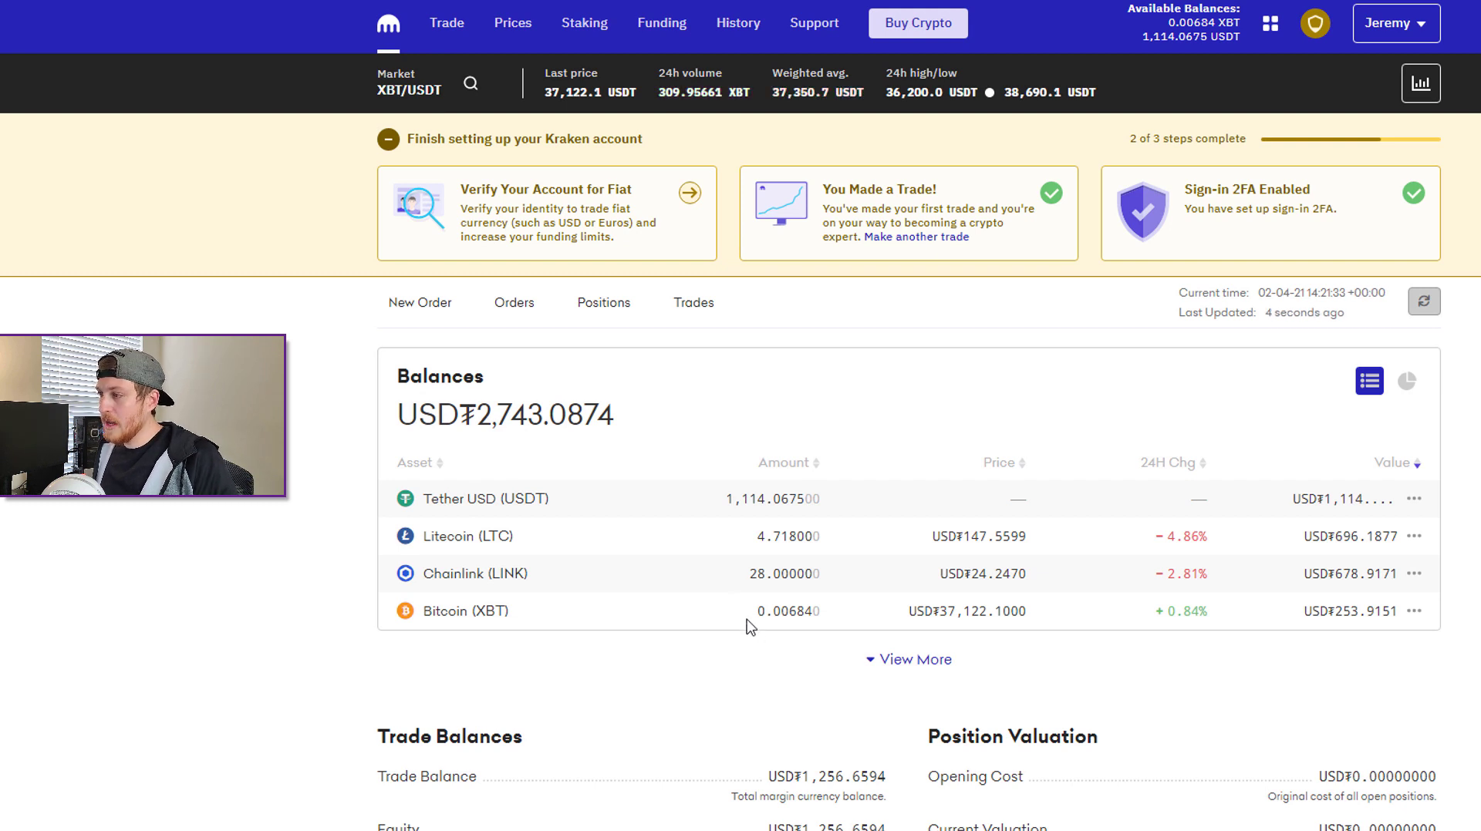
drag(756, 612, 823, 615)
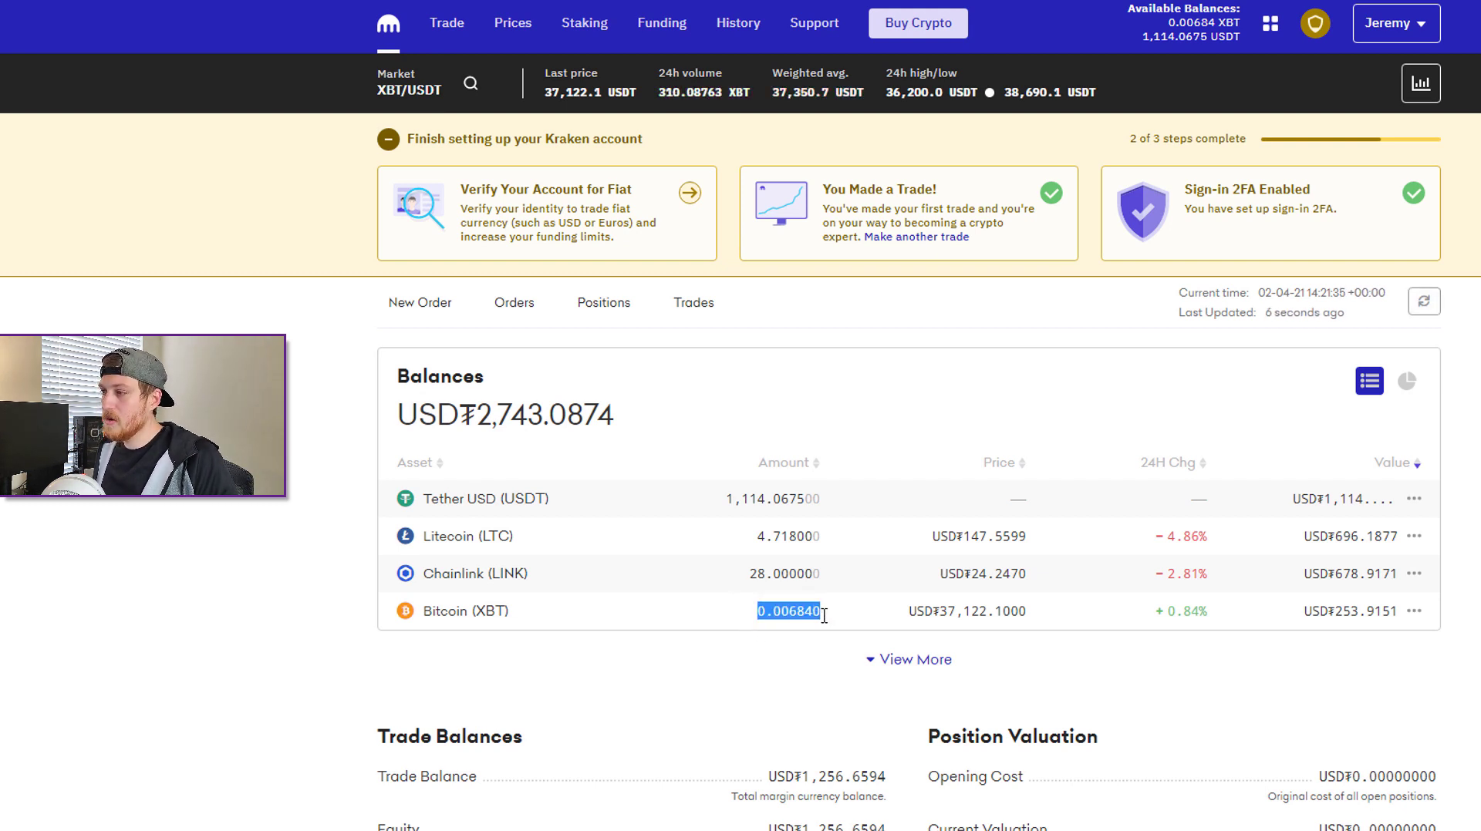
right_click(812, 617)
click(844, 632)
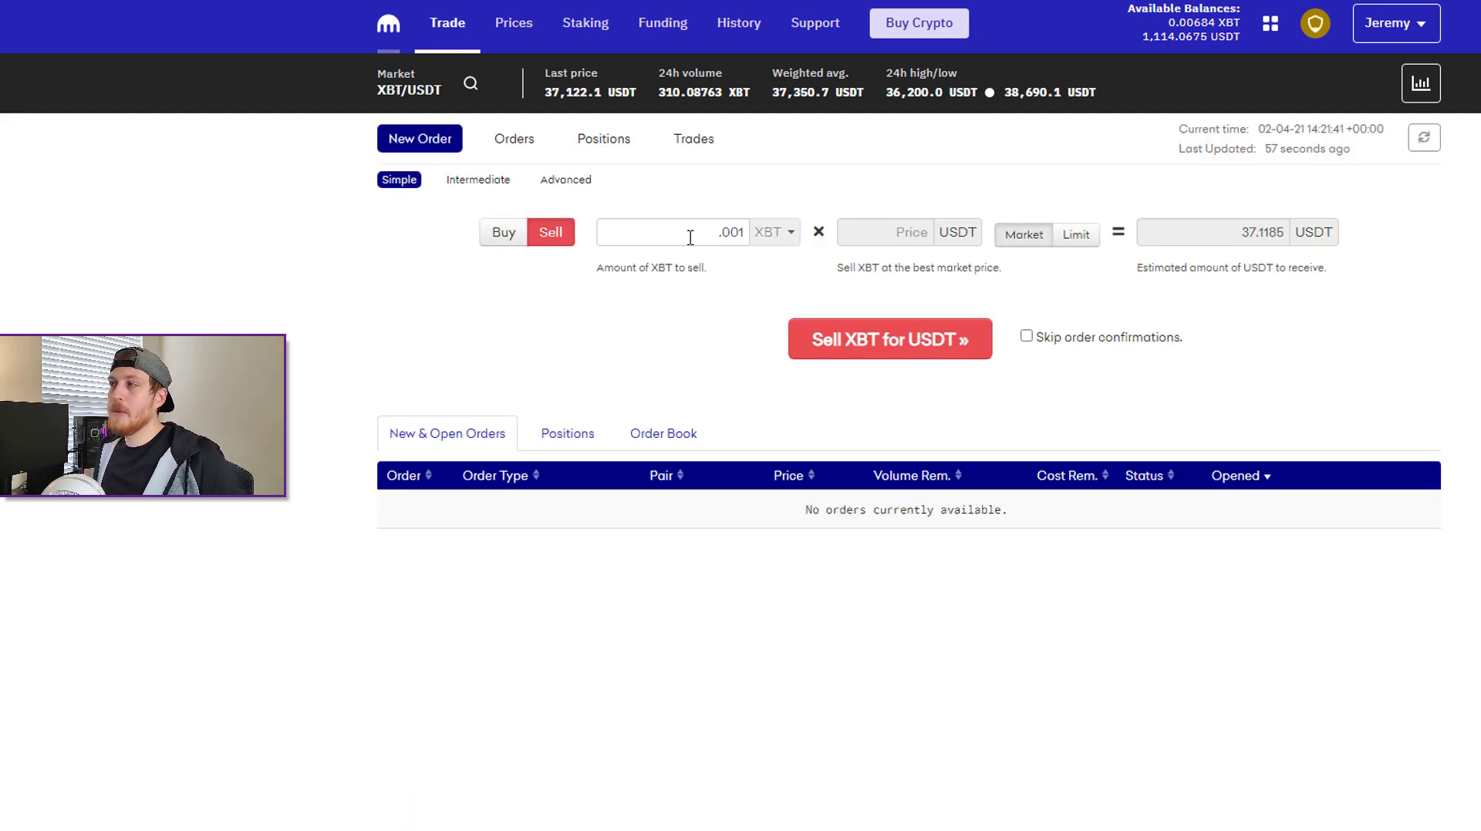
double_click(732, 232)
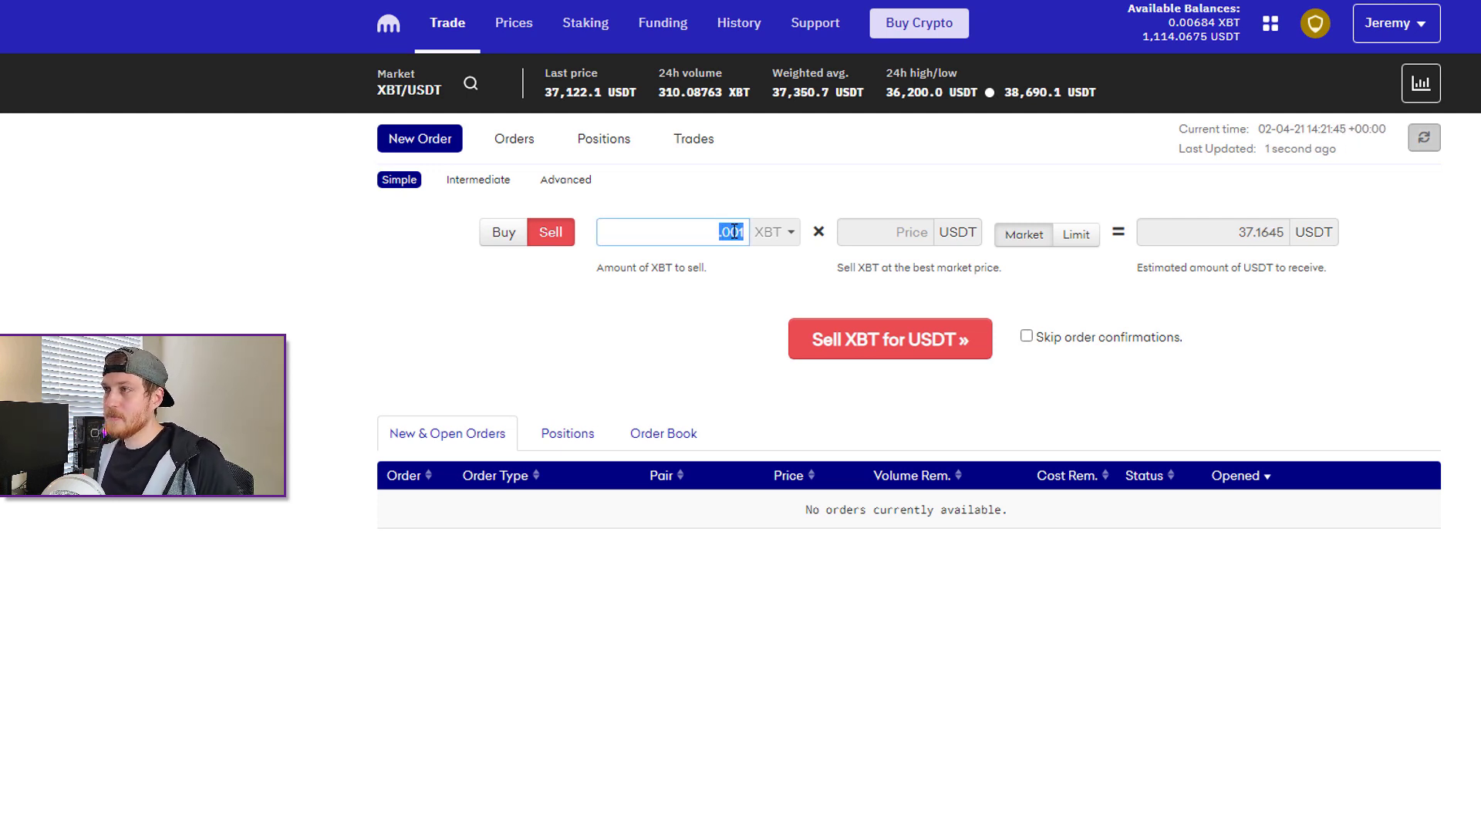
right_click(732, 231)
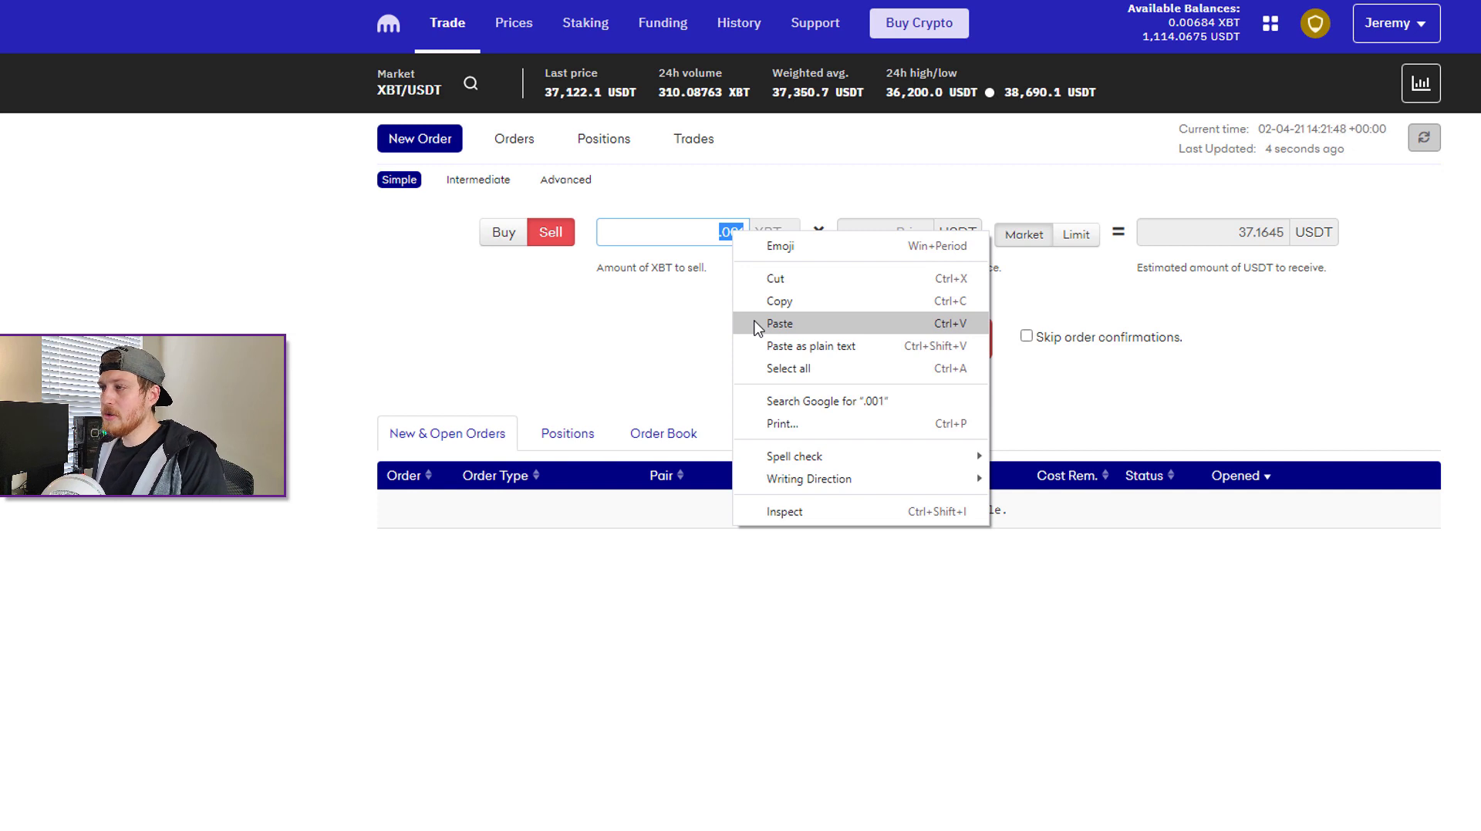
click(756, 328)
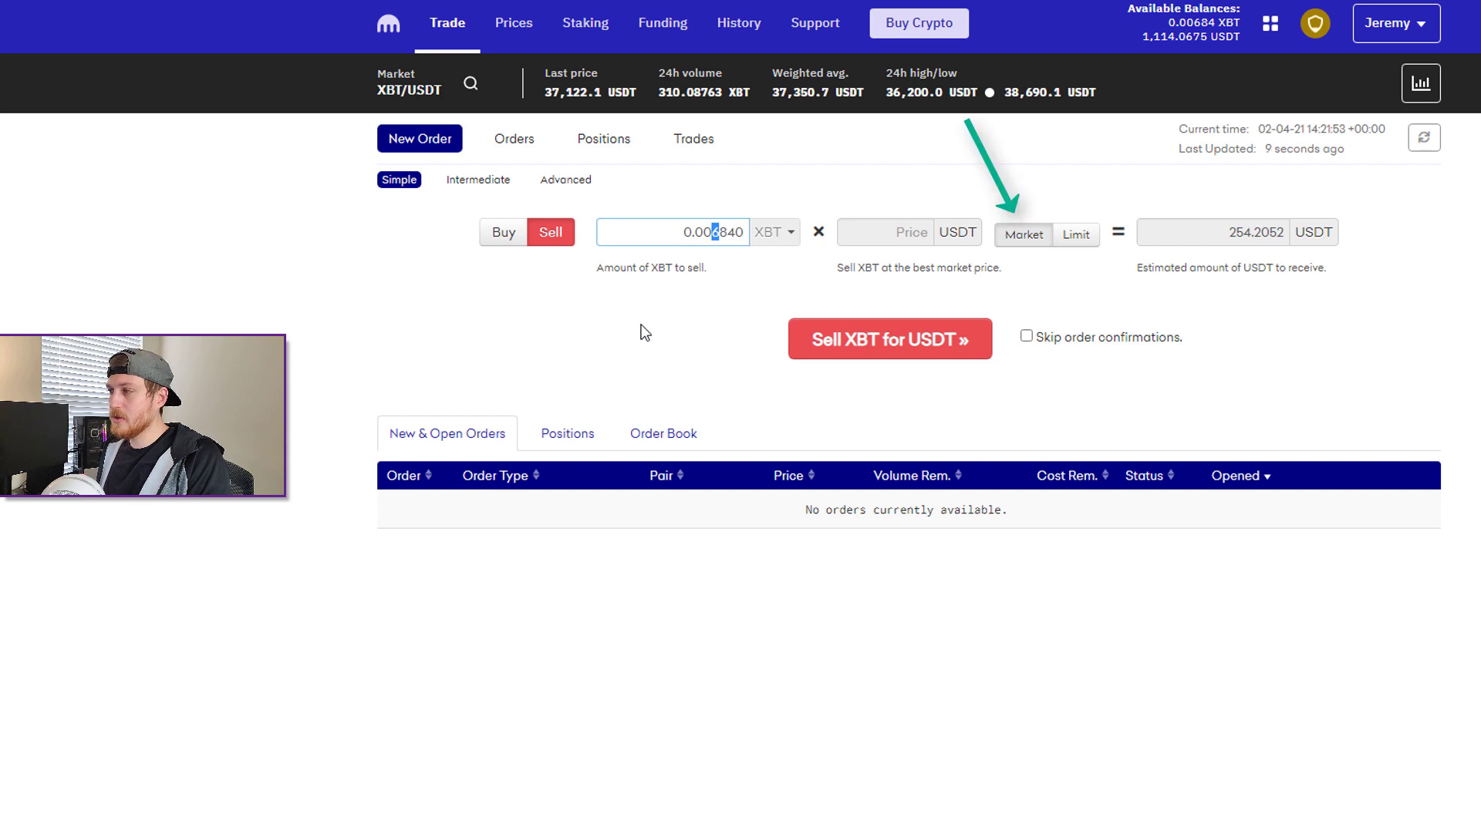
- Keep the market price and edit the sell amount down to 0.004300 XBT
click(1079, 235)
click(1045, 236)
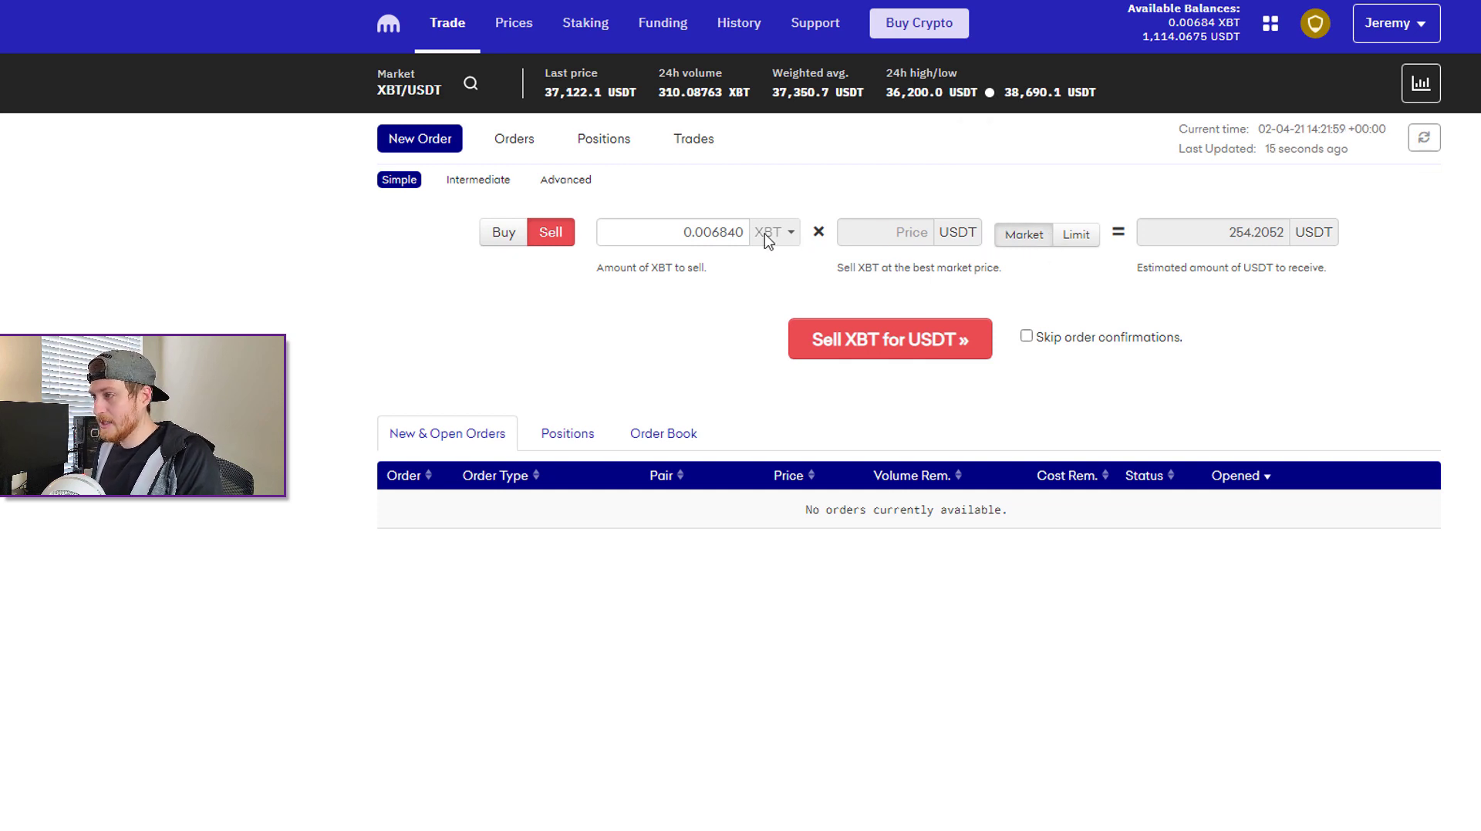
drag(711, 234, 718, 234)
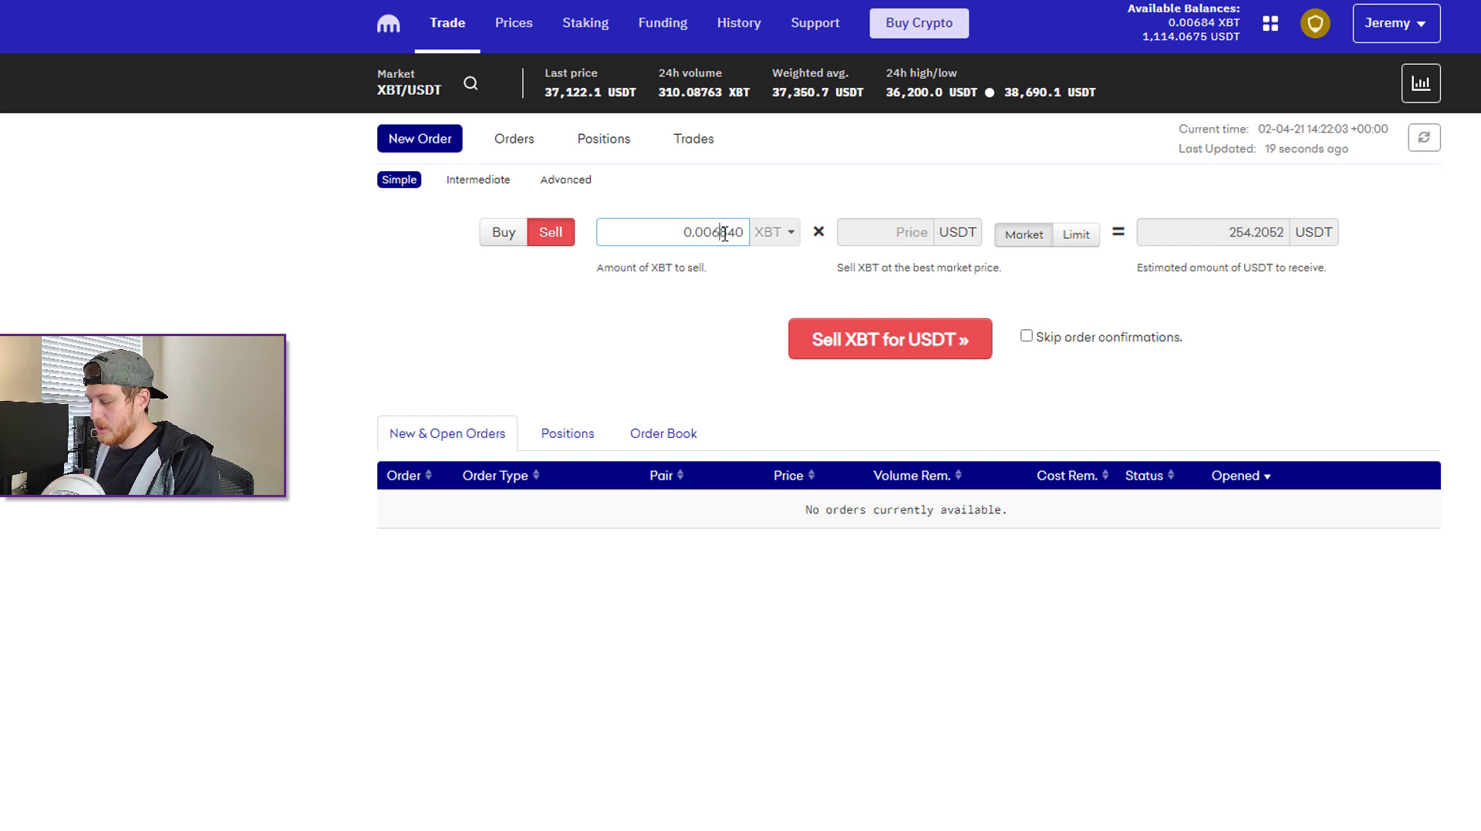
double_click(723, 234)
right_click(754, 232)
click(767, 324)
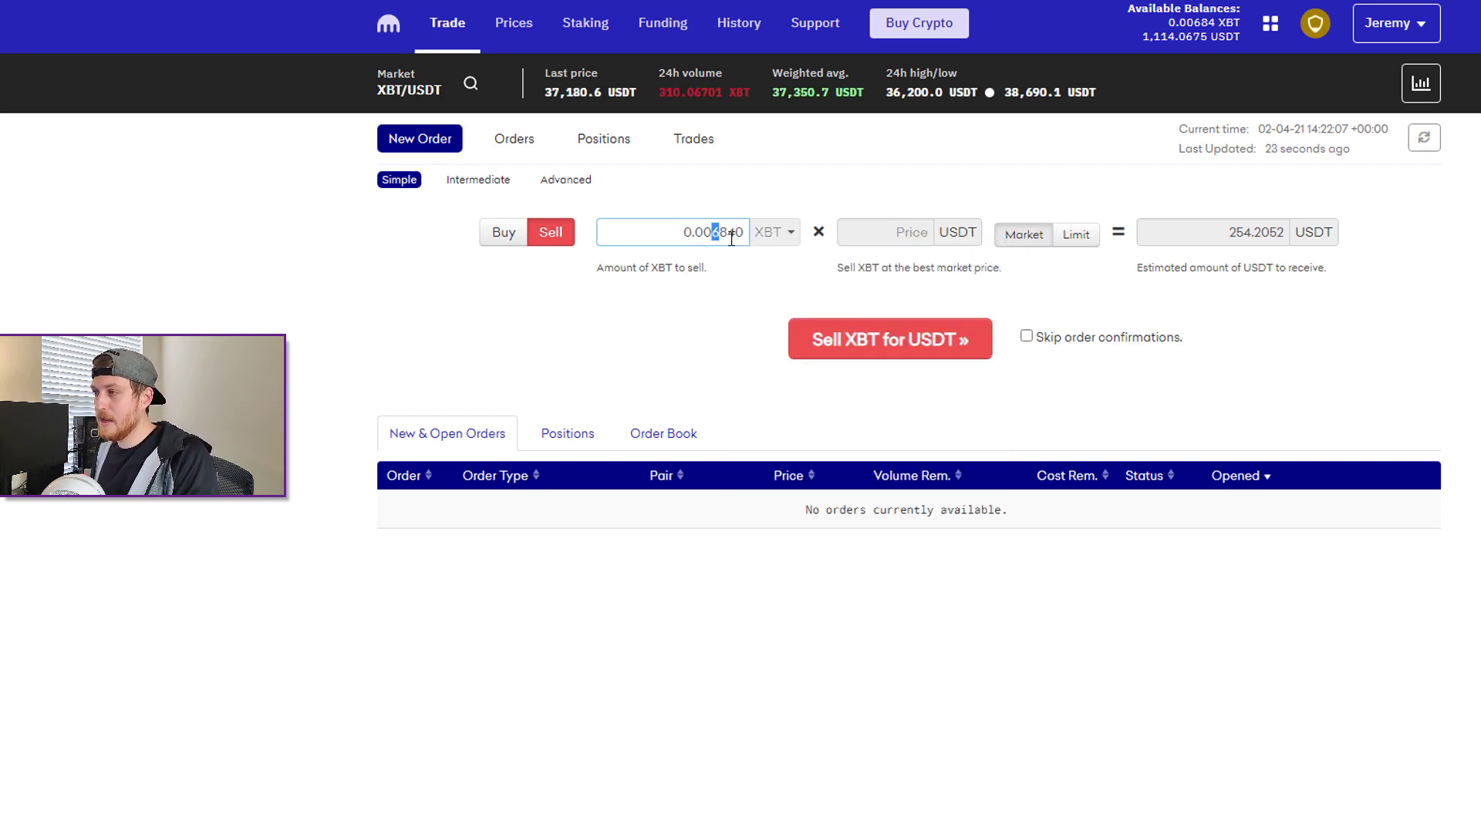
text(4)
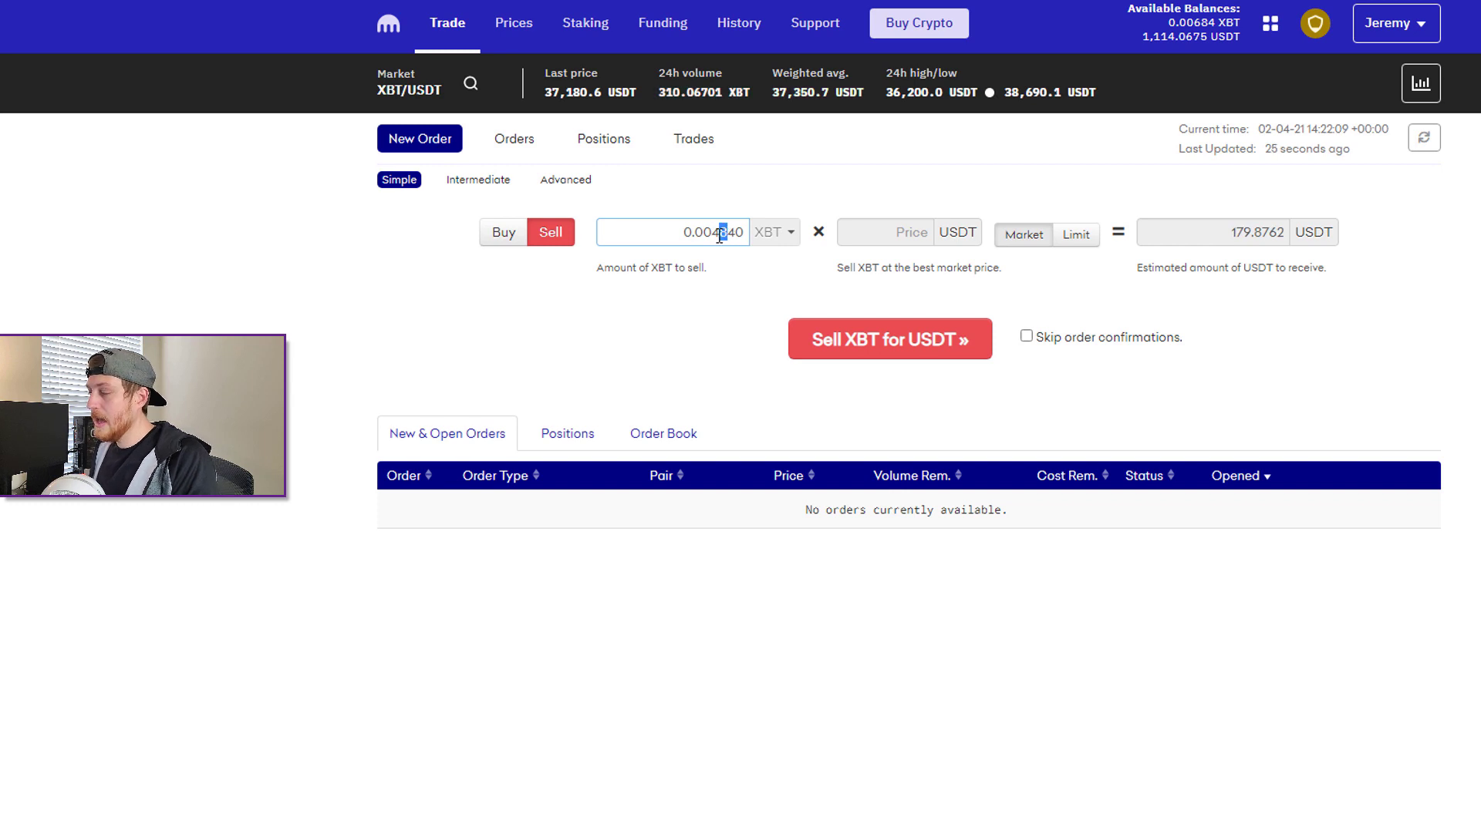
text(6)
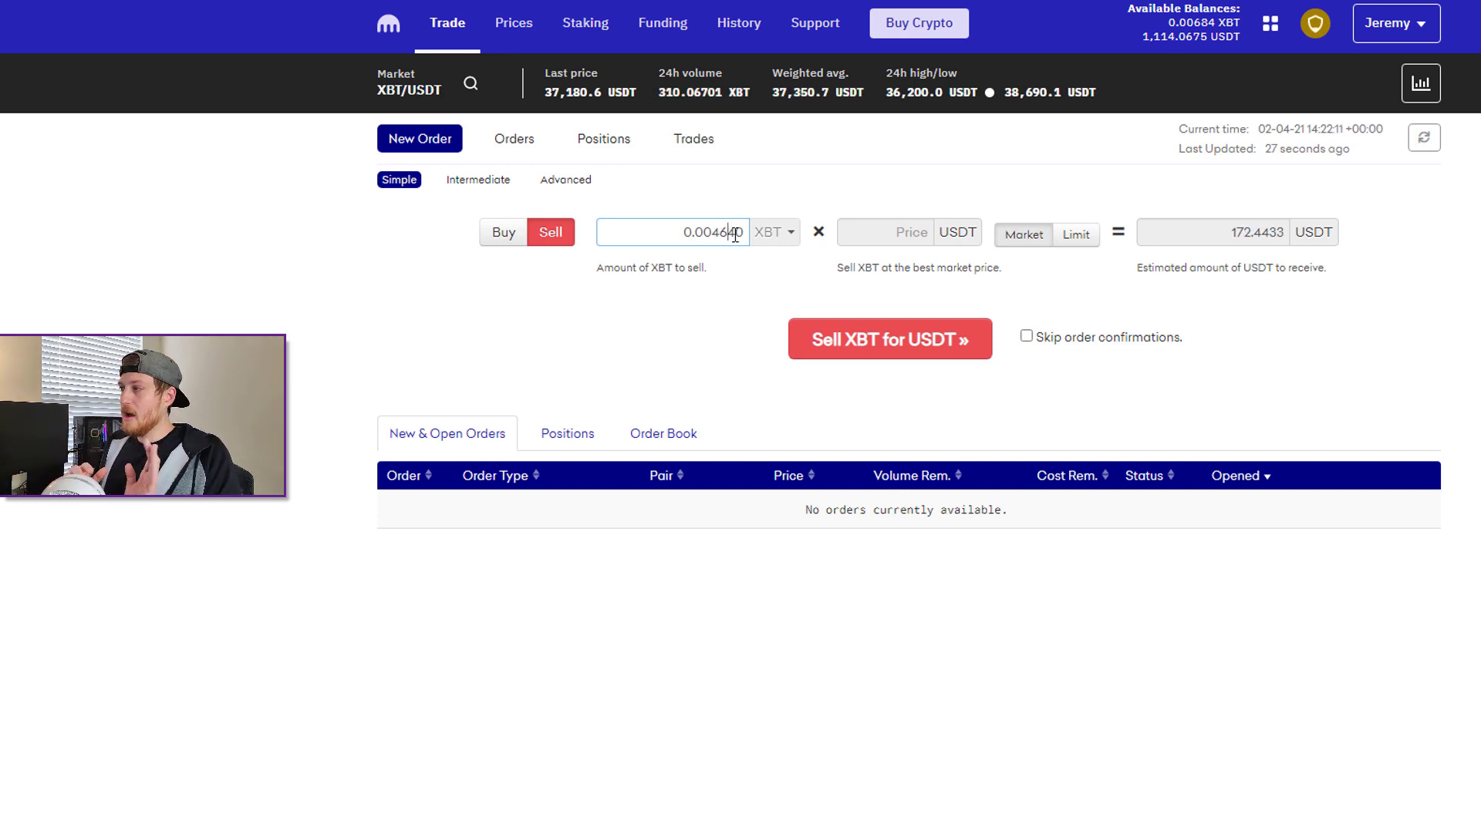
drag(729, 235, 741, 236)
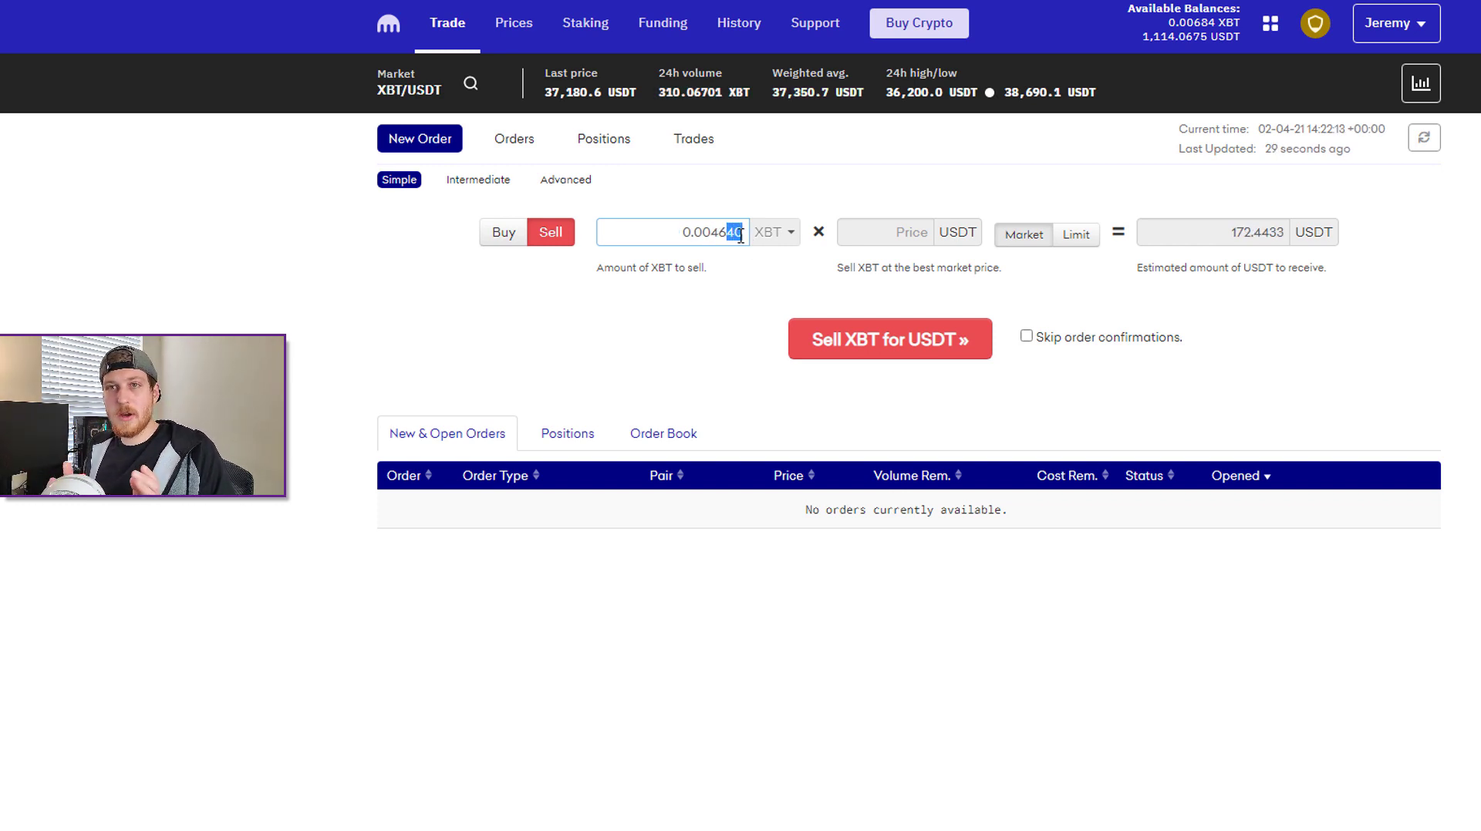
text(30)
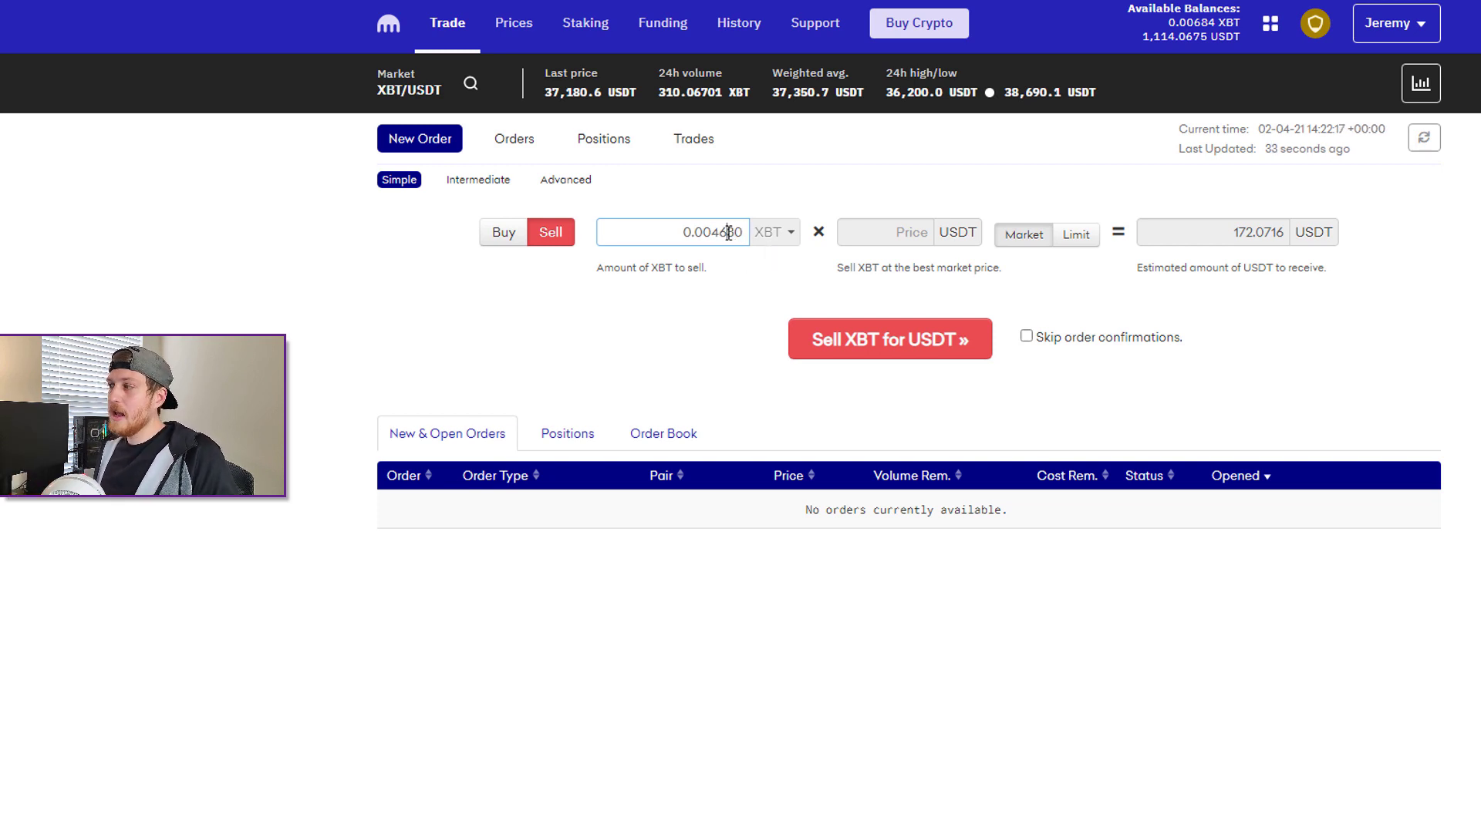
drag(734, 233, 745, 235)
text(300)
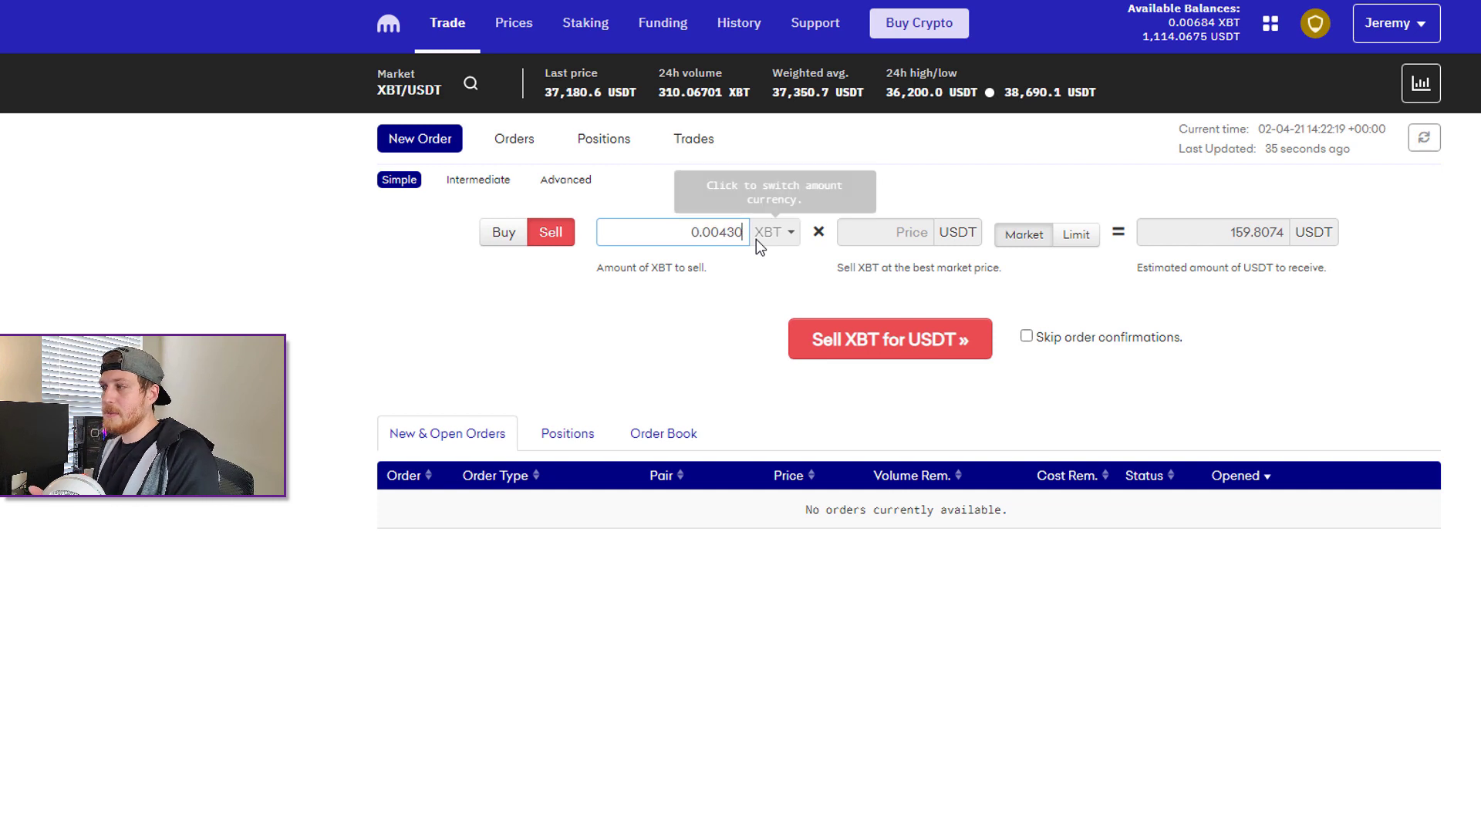
- Review and submit the market order selling 0.00430 XBT for USDT
click(894, 341)
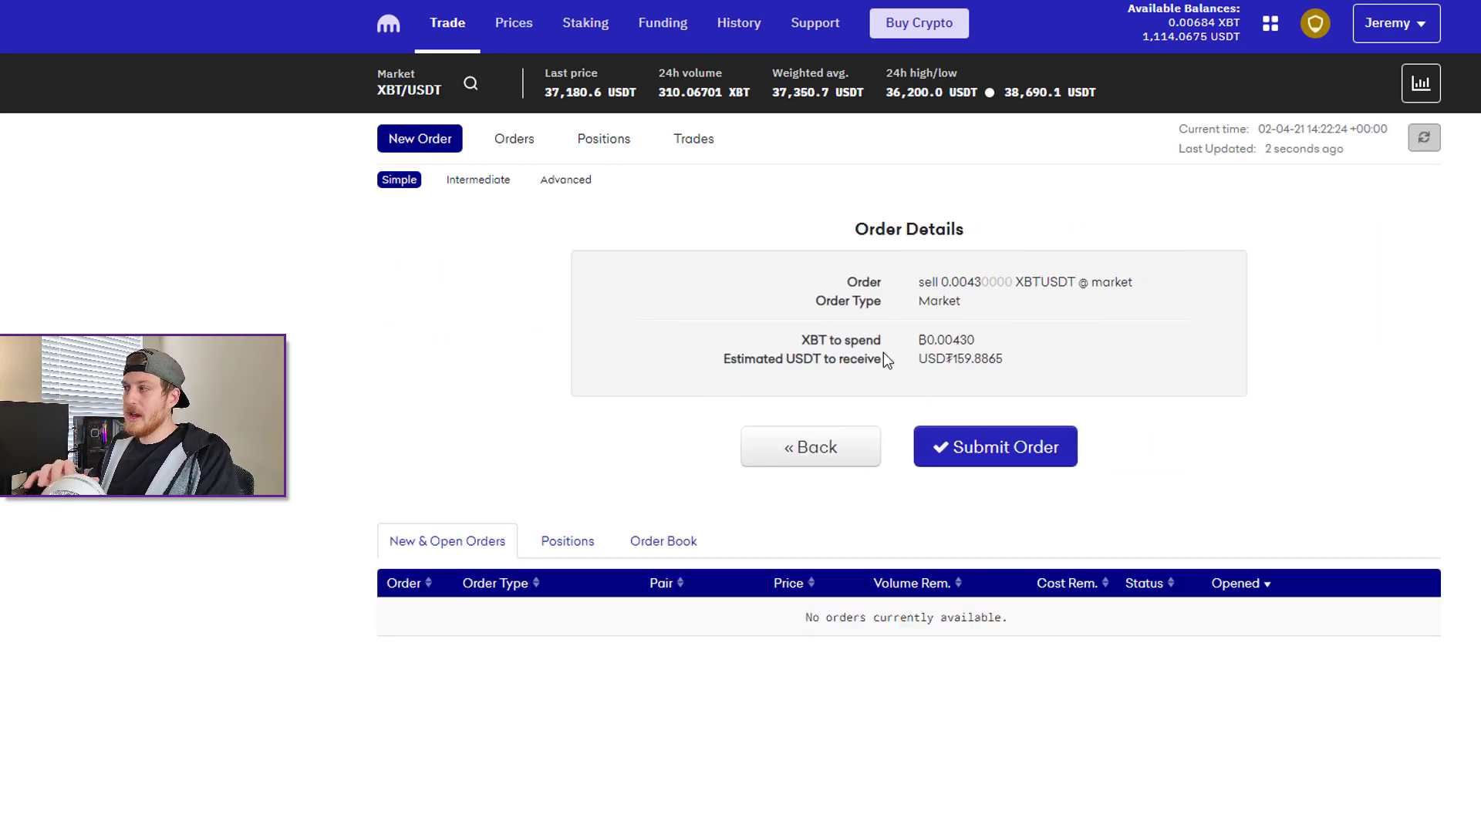
click(802, 450)
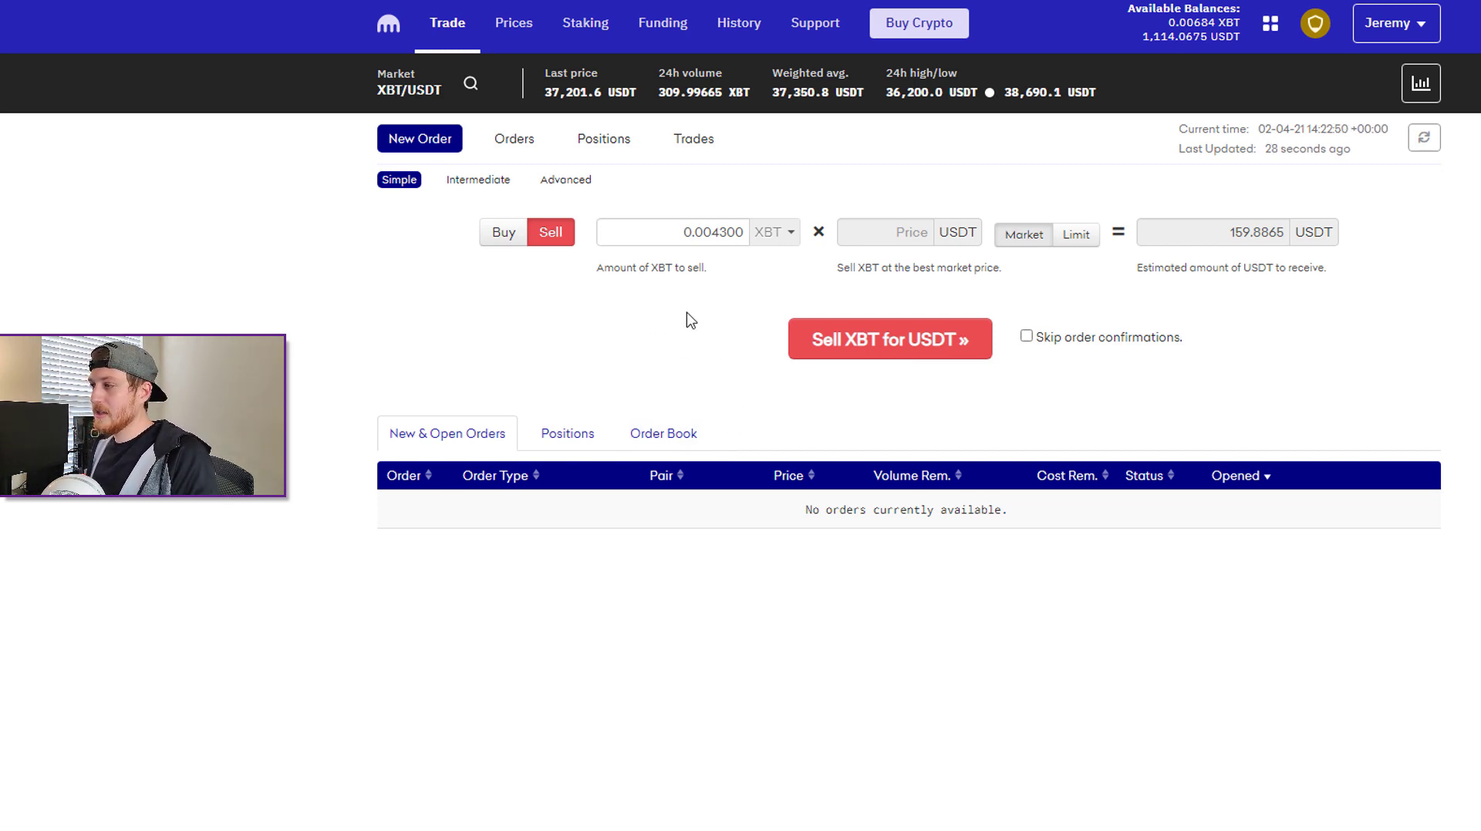
click(839, 348)
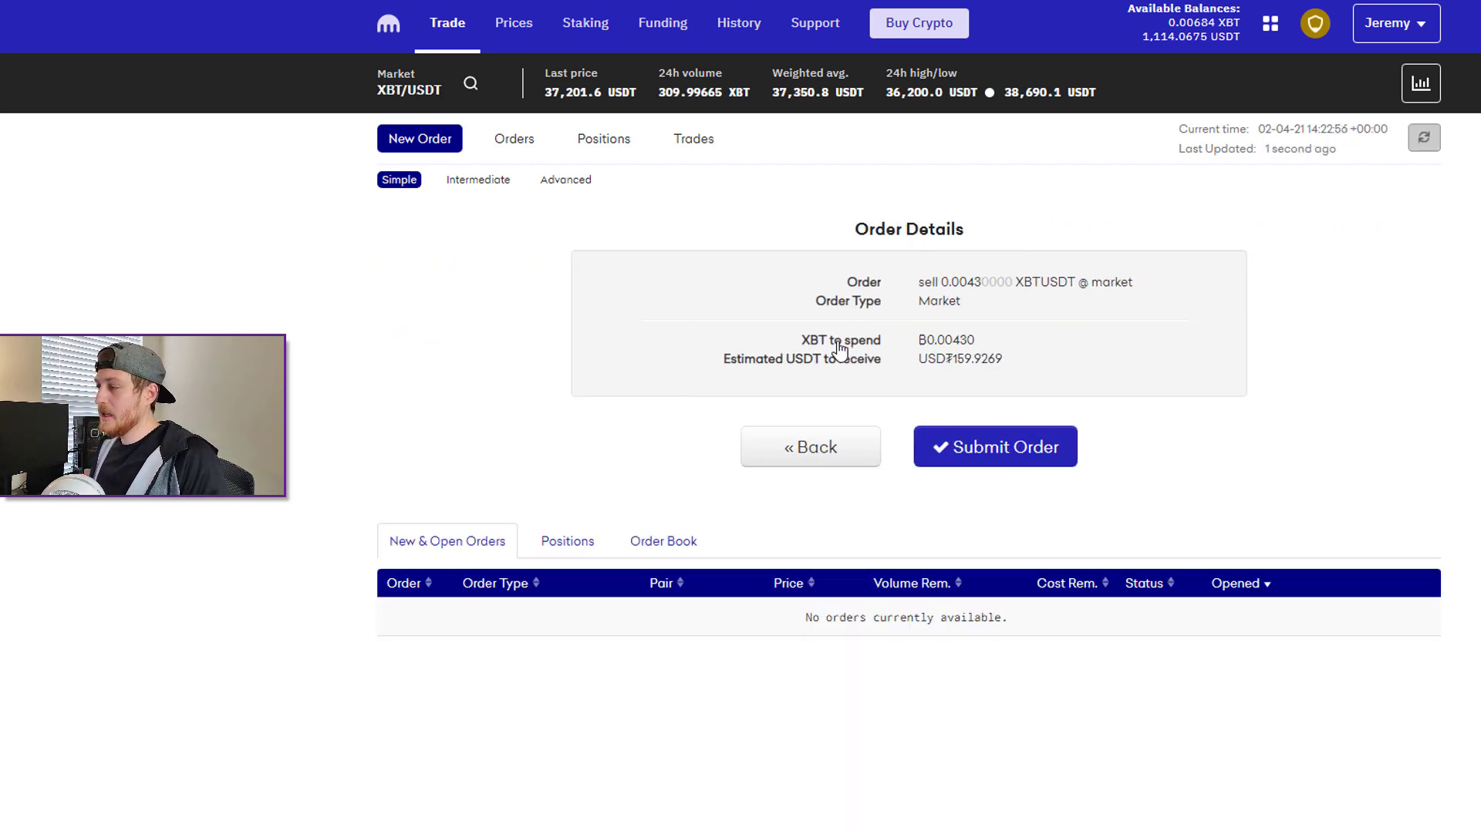
click(963, 463)
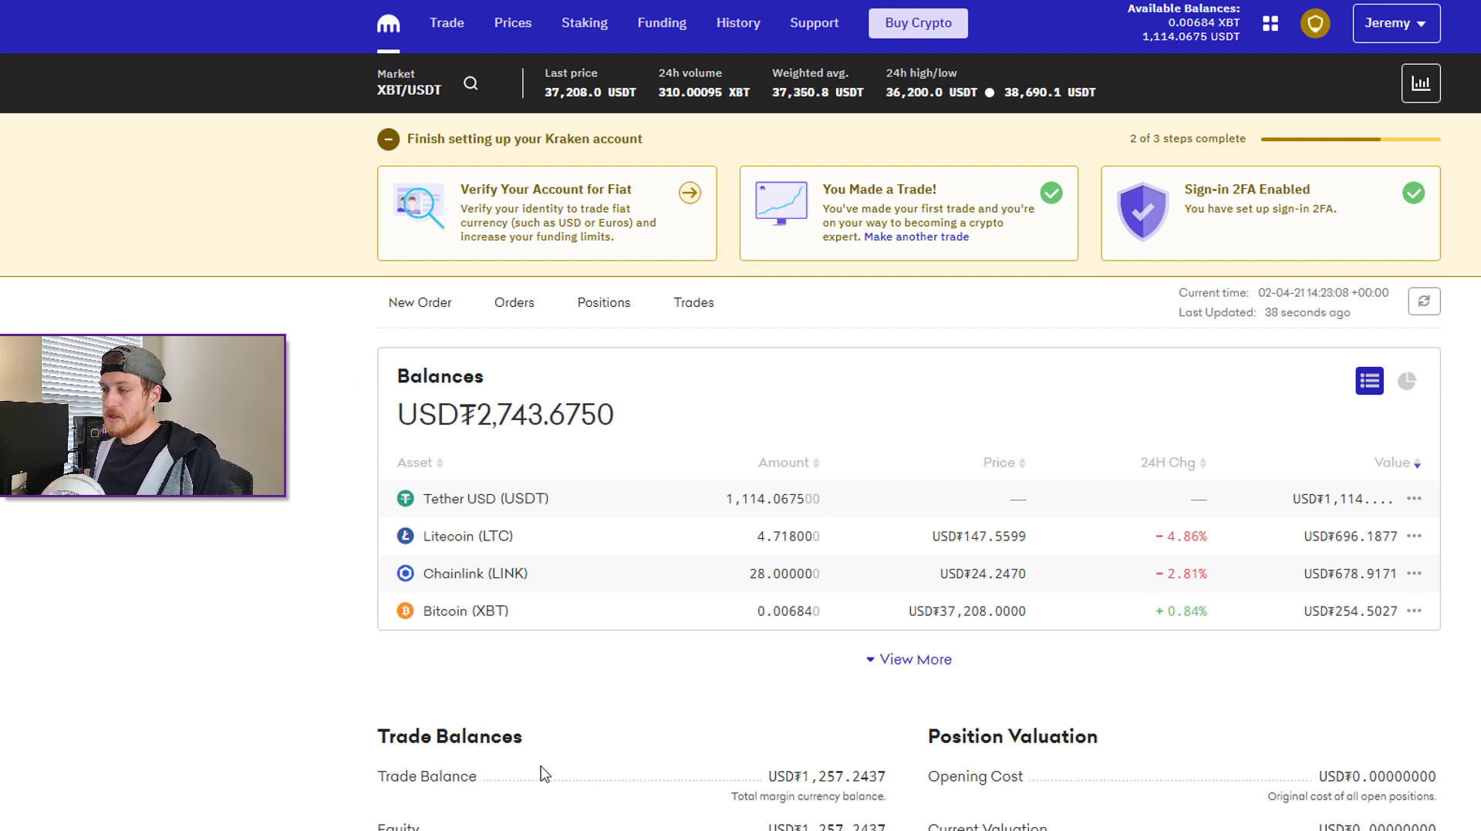
- Reload the dashboard so balances show 1,273.6460 USDT and 0.00254 XBT
key(F5)
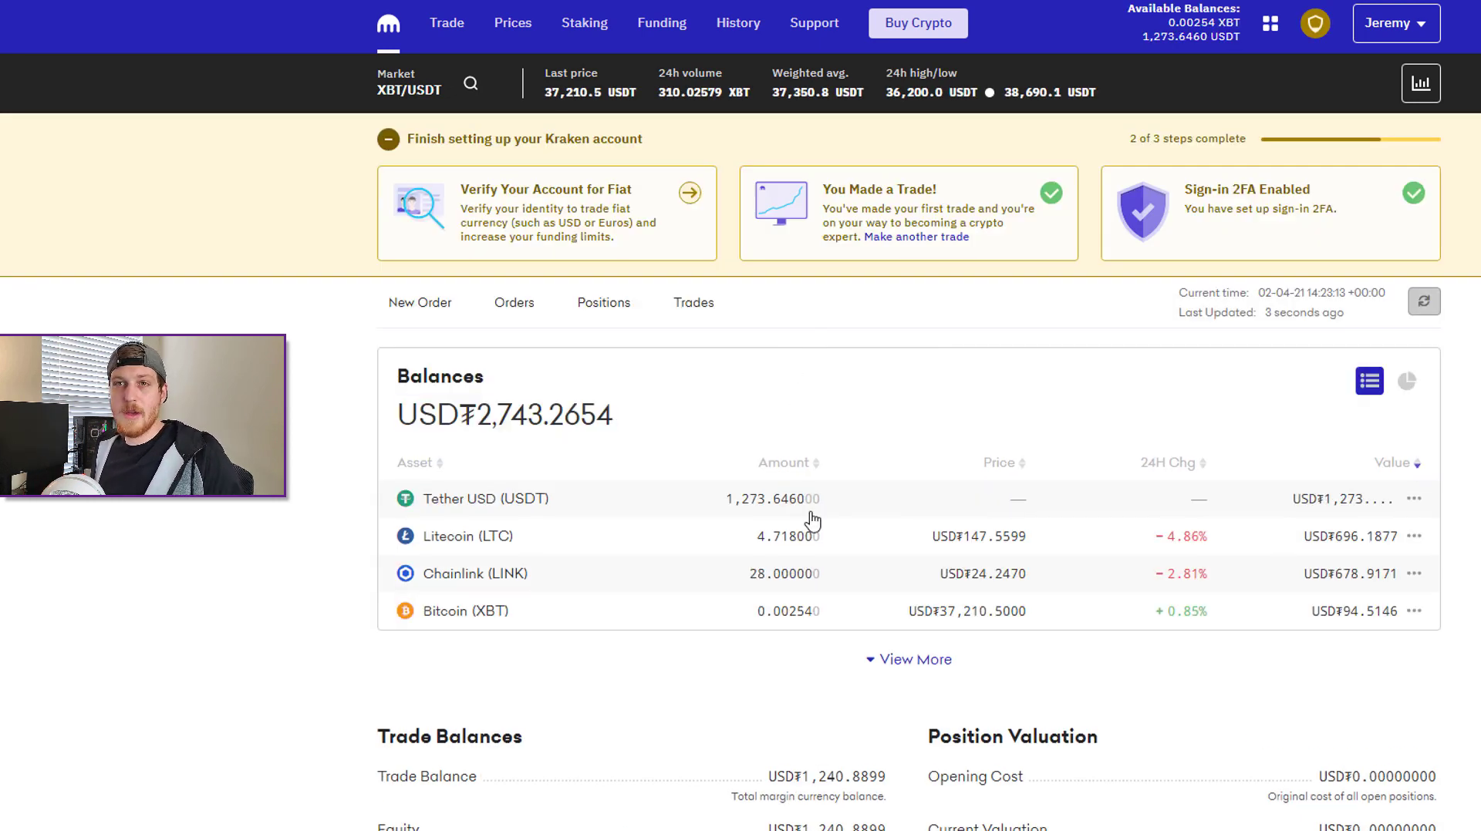
double_click(734, 502)
click(709, 514)
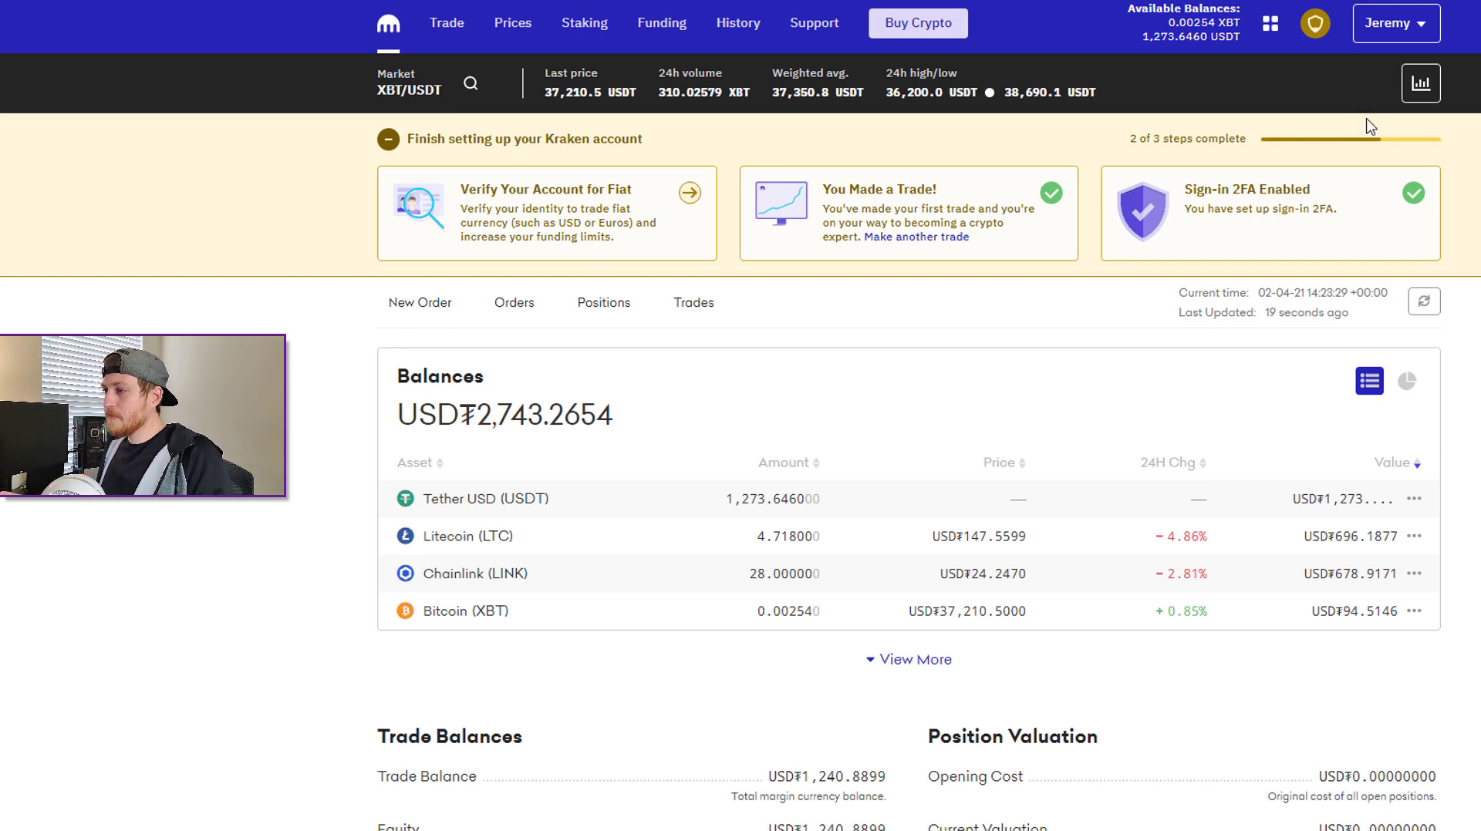
click(1423, 34)
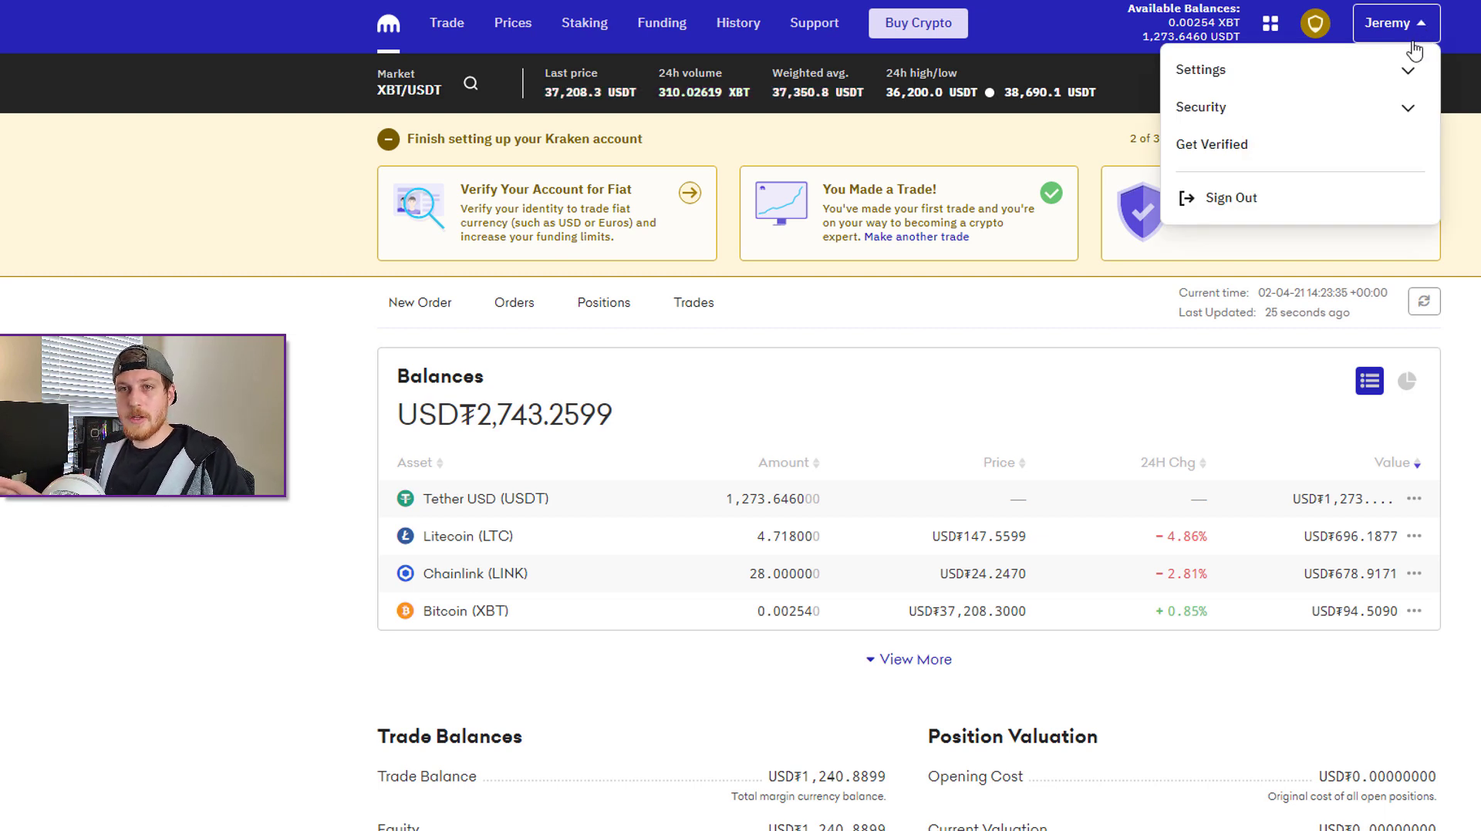
click(1411, 45)
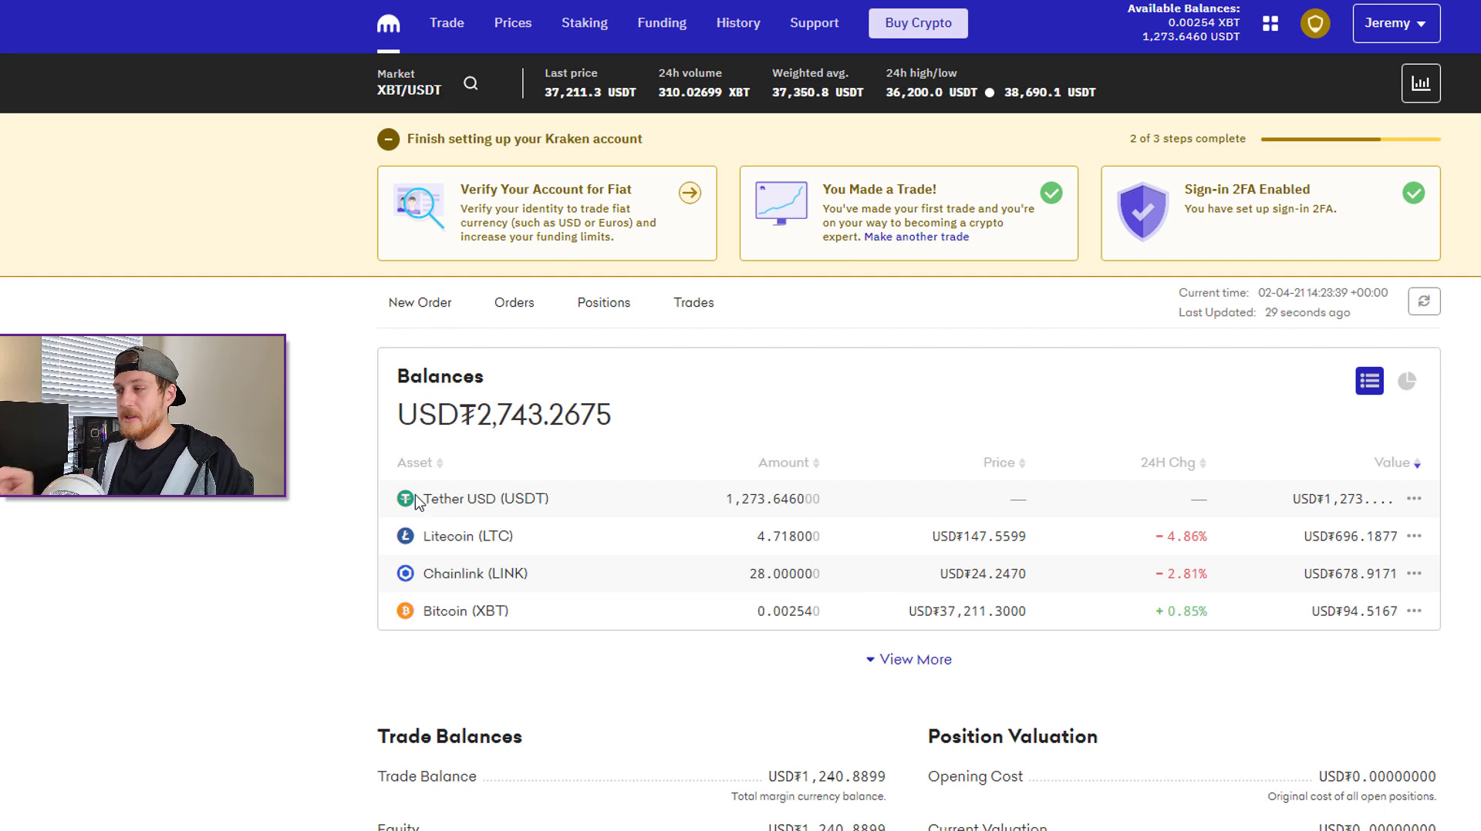
- Highlight the Tether USD balance 1,273.646000 and the Chainlink amount 28.000000 in the Balances table
drag(419, 499, 562, 505)
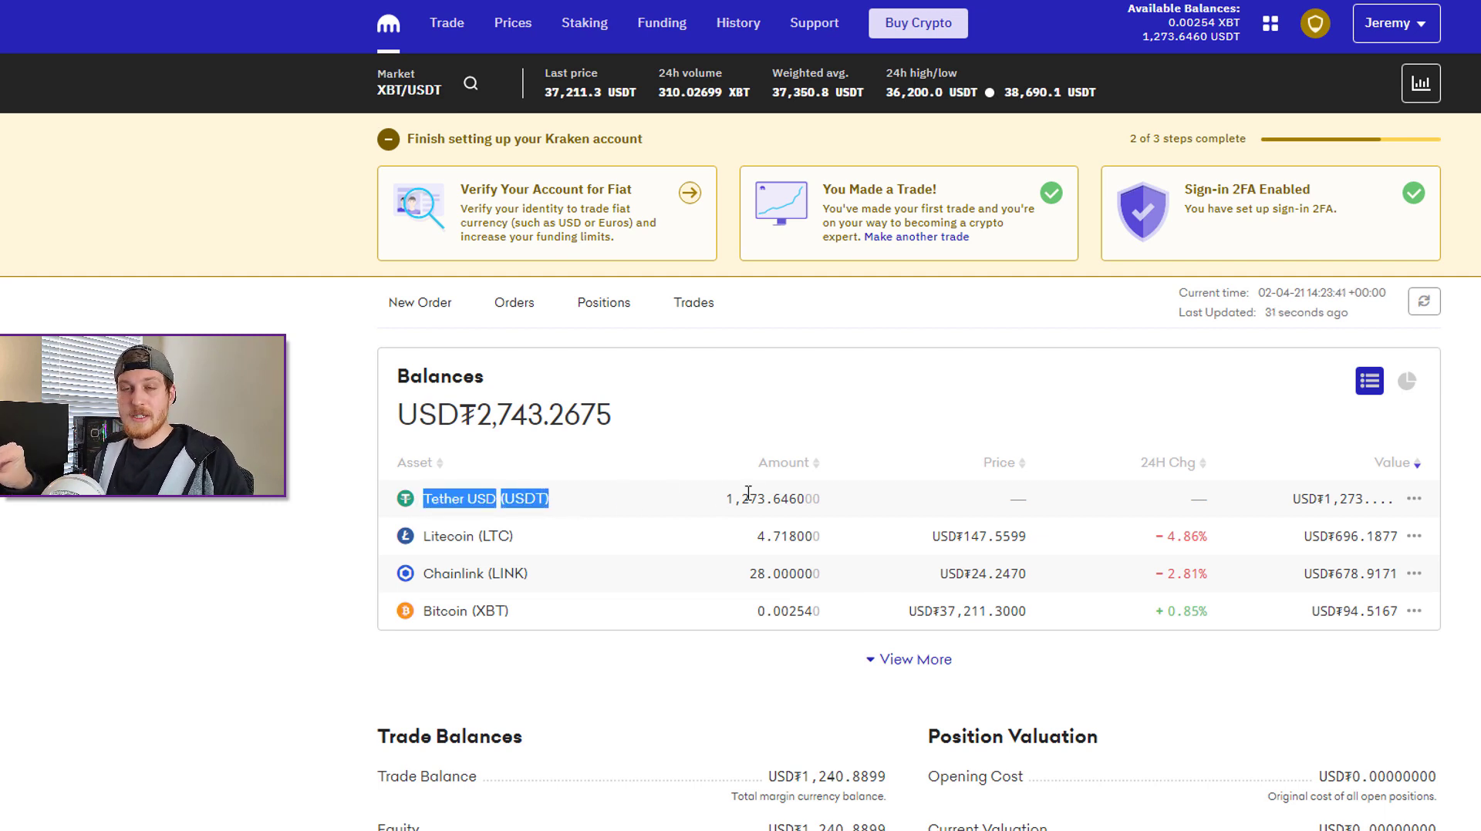
drag(748, 494, 853, 512)
click(473, 494)
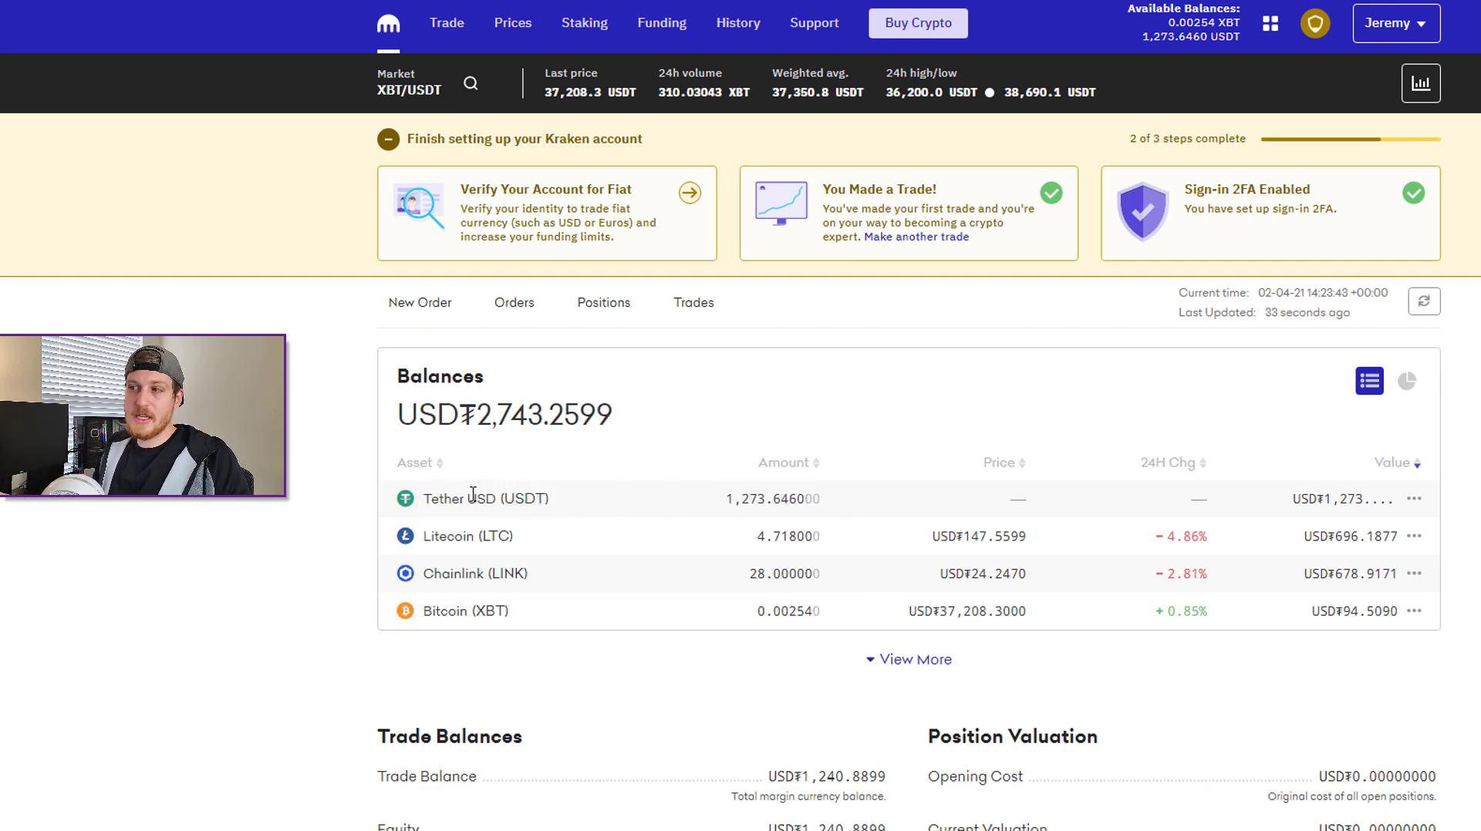
triple_click(433, 506)
drag(737, 511, 833, 515)
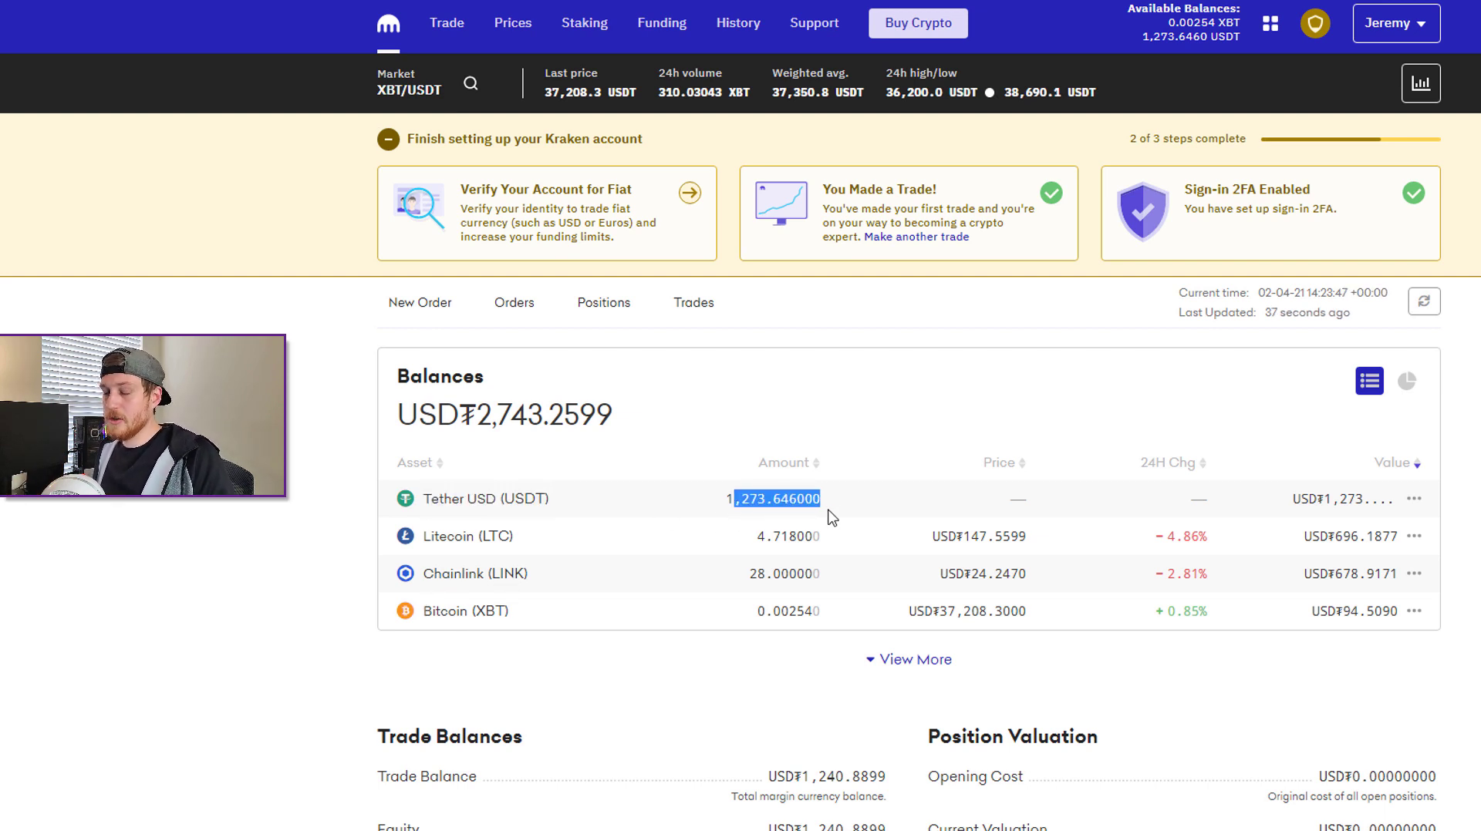
double_click(757, 494)
drag(425, 498, 598, 519)
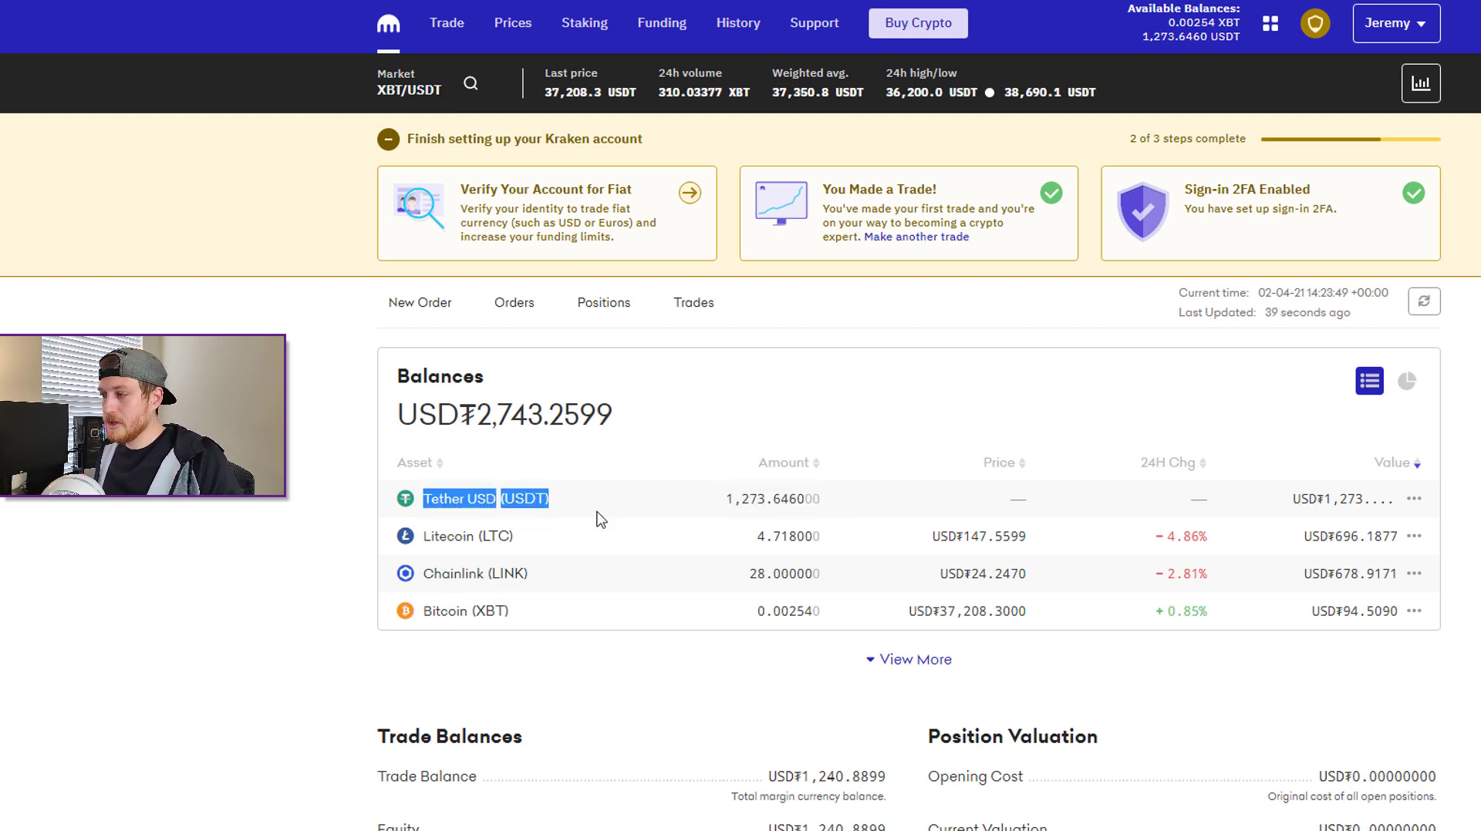
click(574, 499)
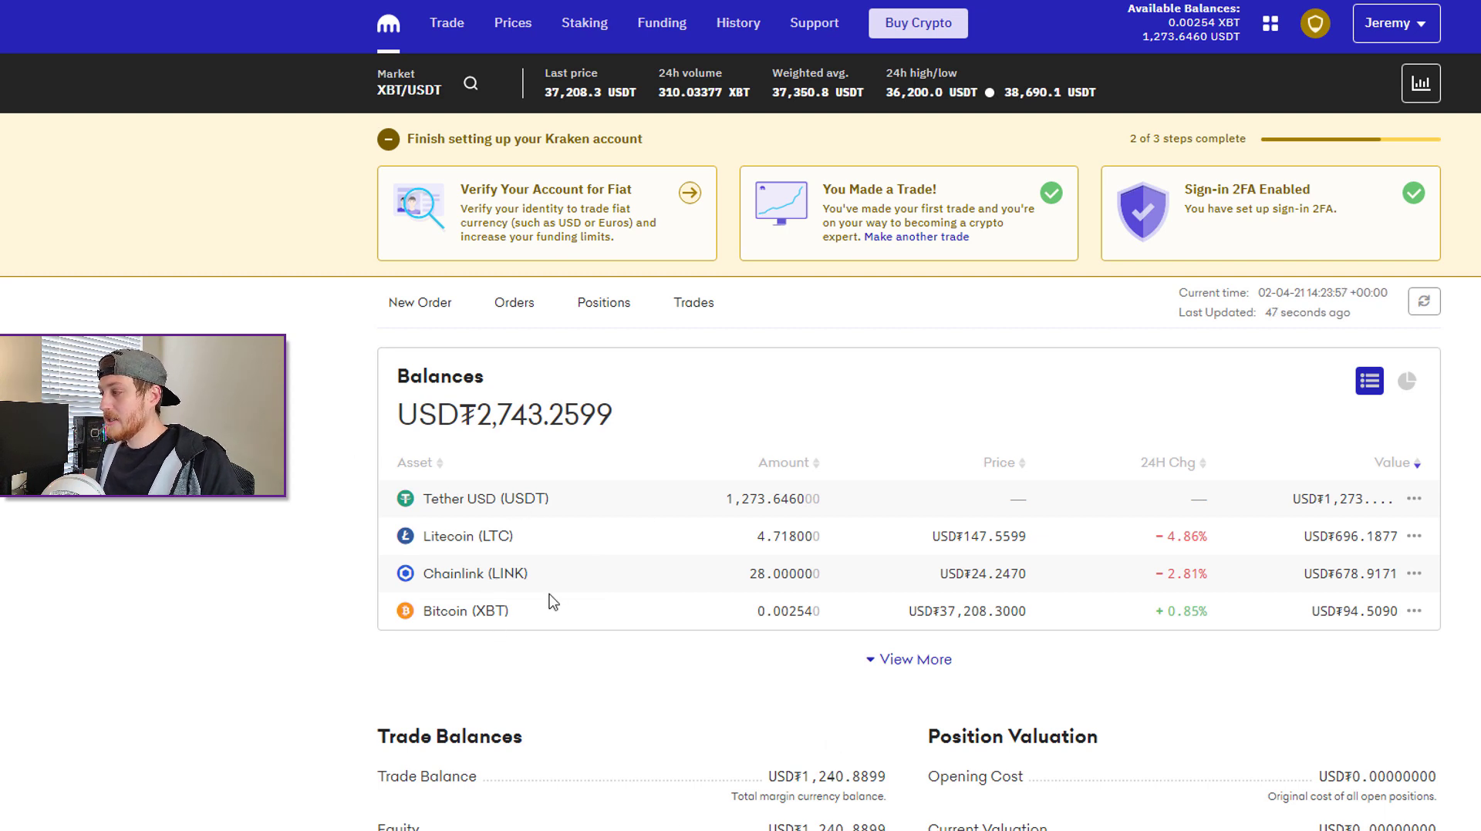
double_click(822, 580)
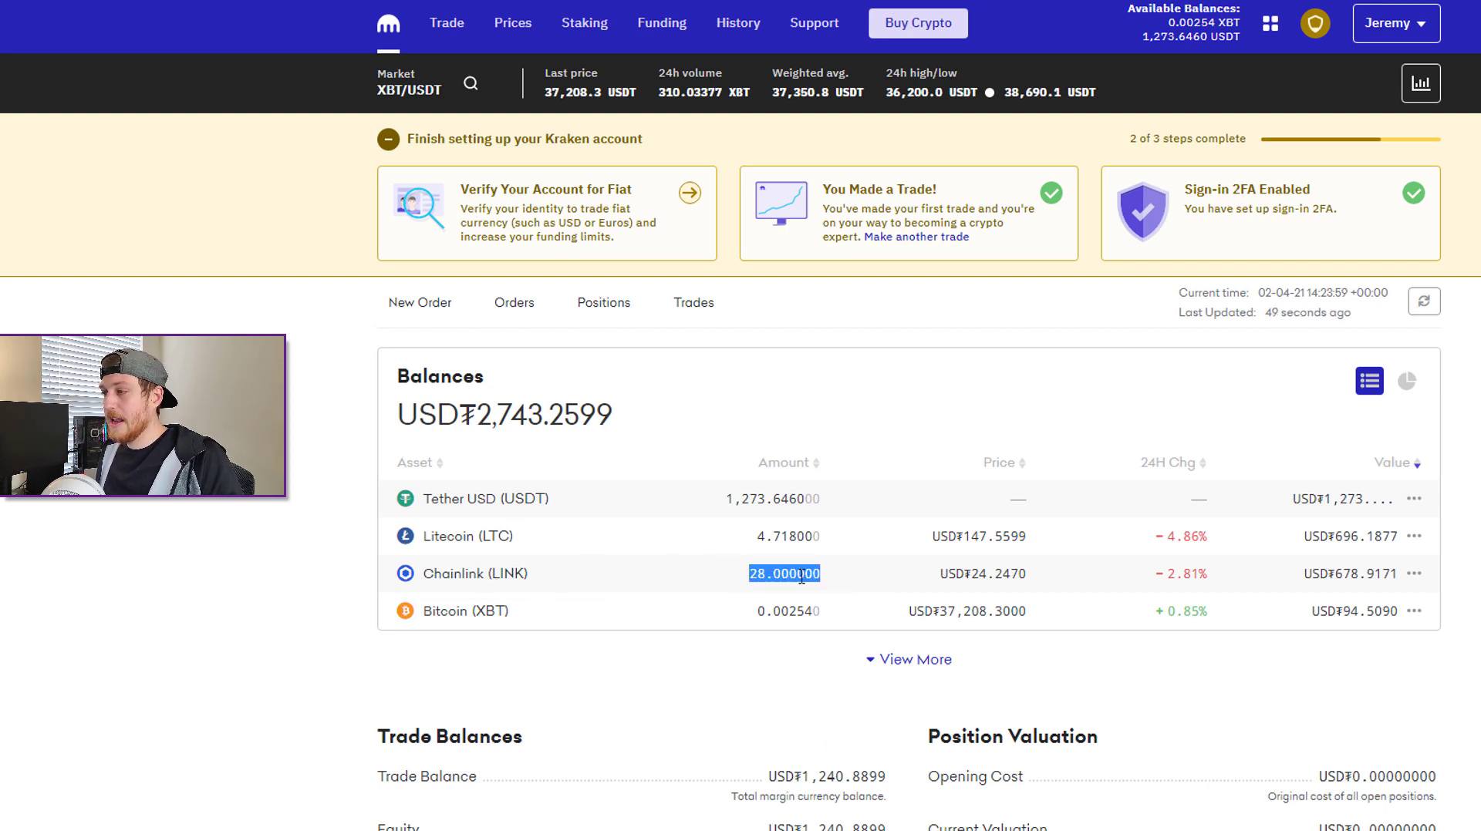
click(801, 577)
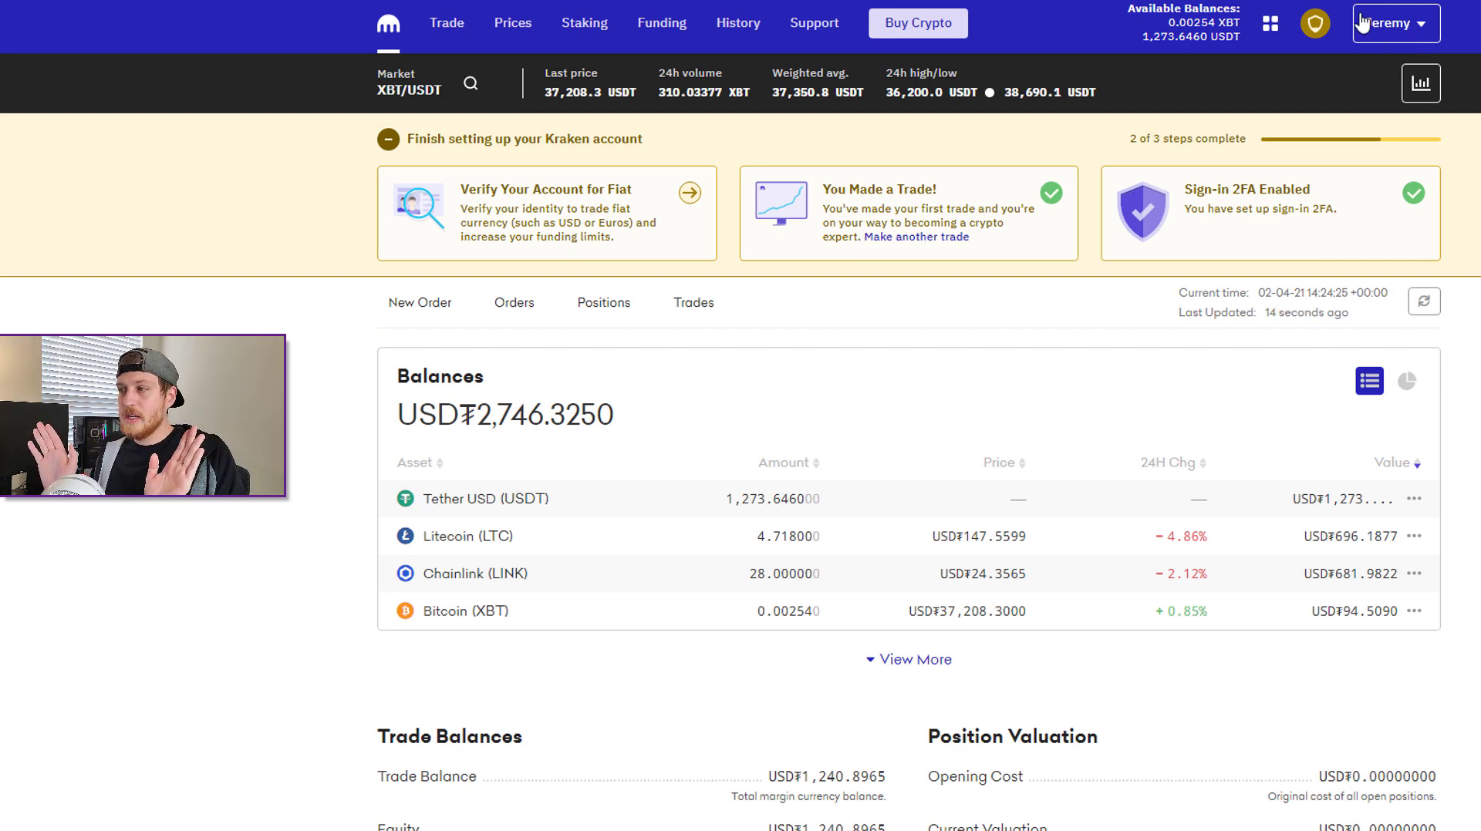
- Open the username dropdown and expand its Security and Settings sections
click(1394, 35)
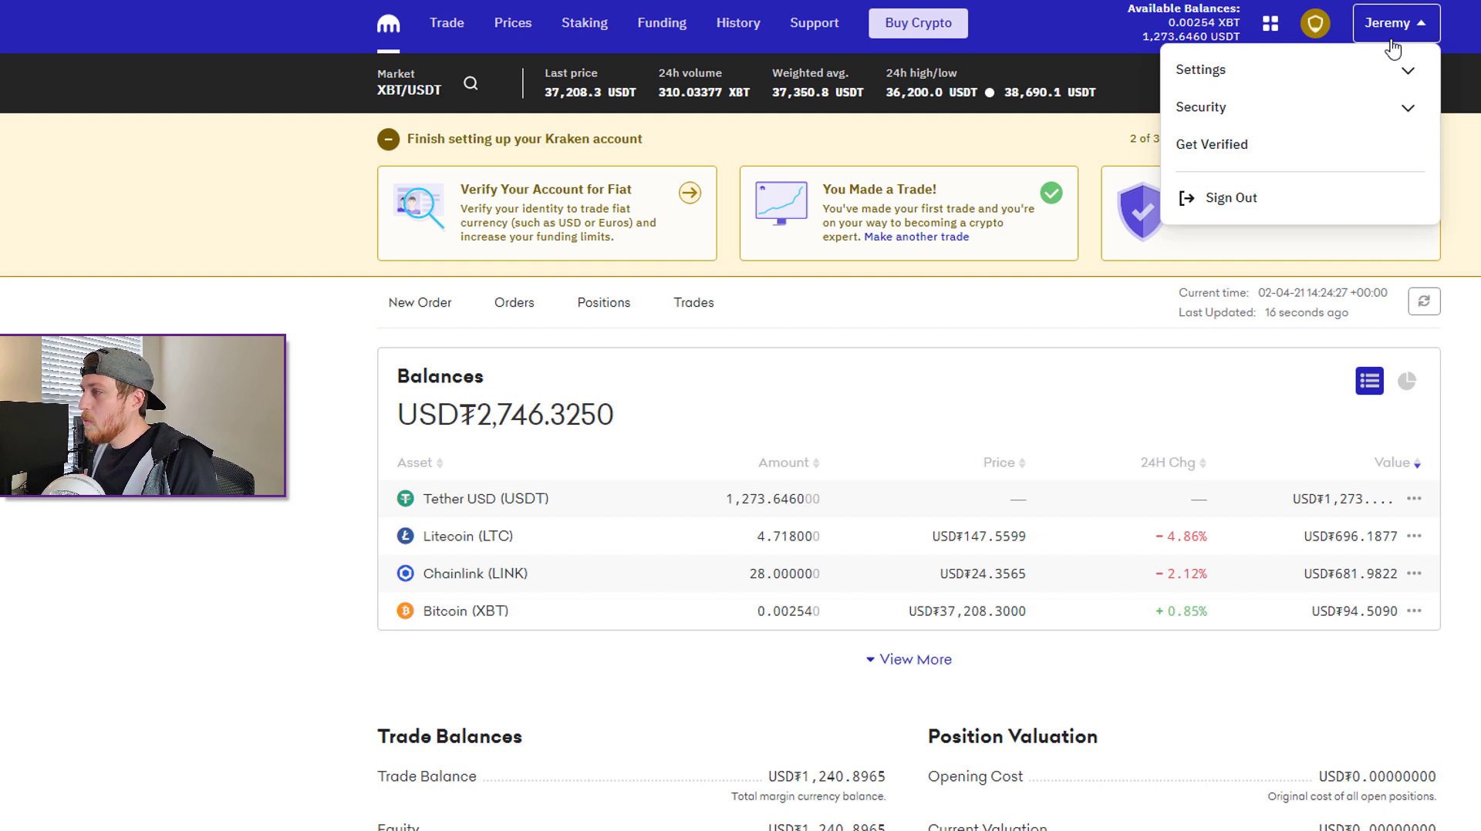
click(1411, 28)
click(1384, 34)
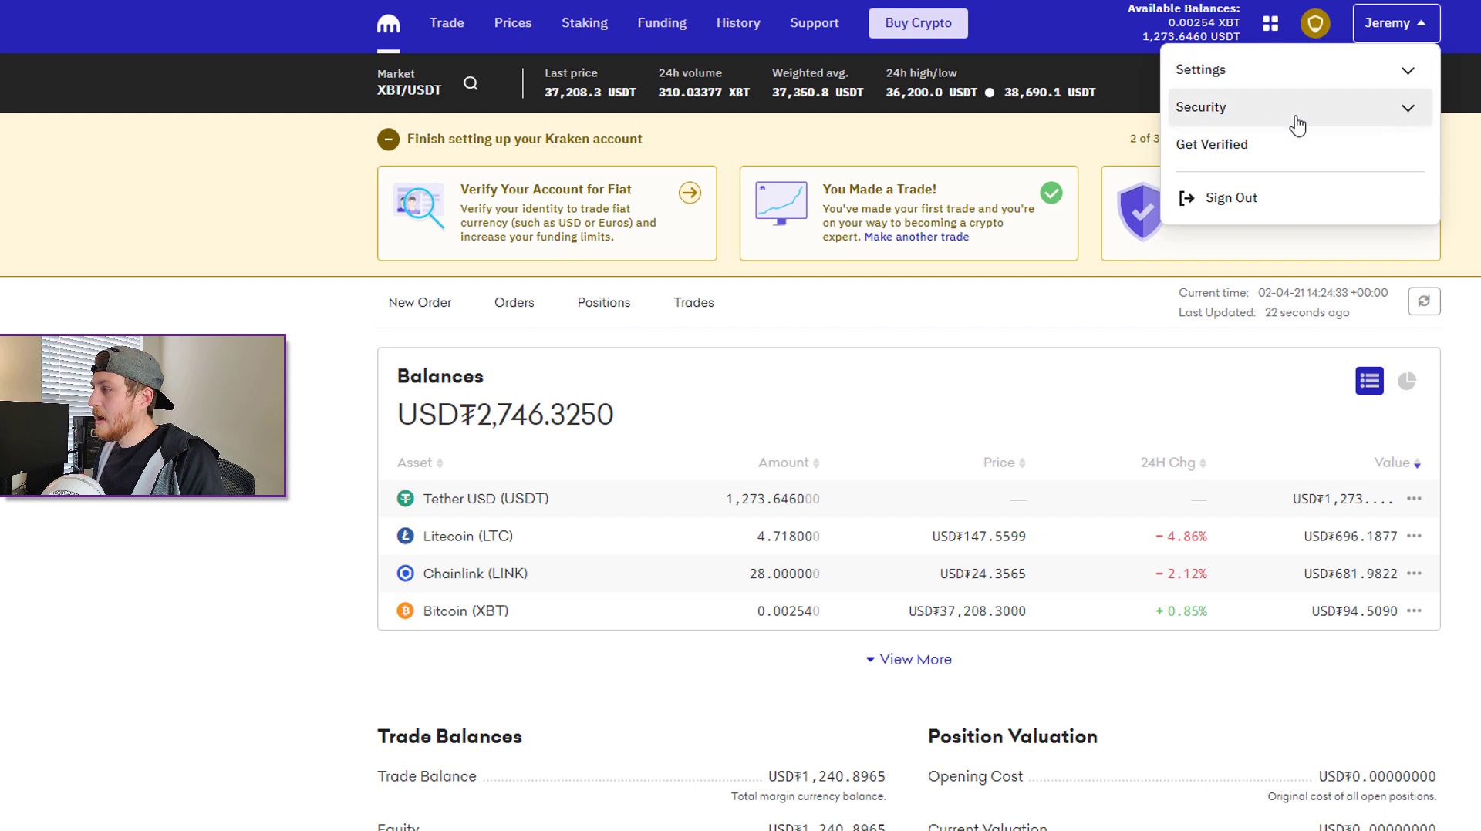
click(1328, 116)
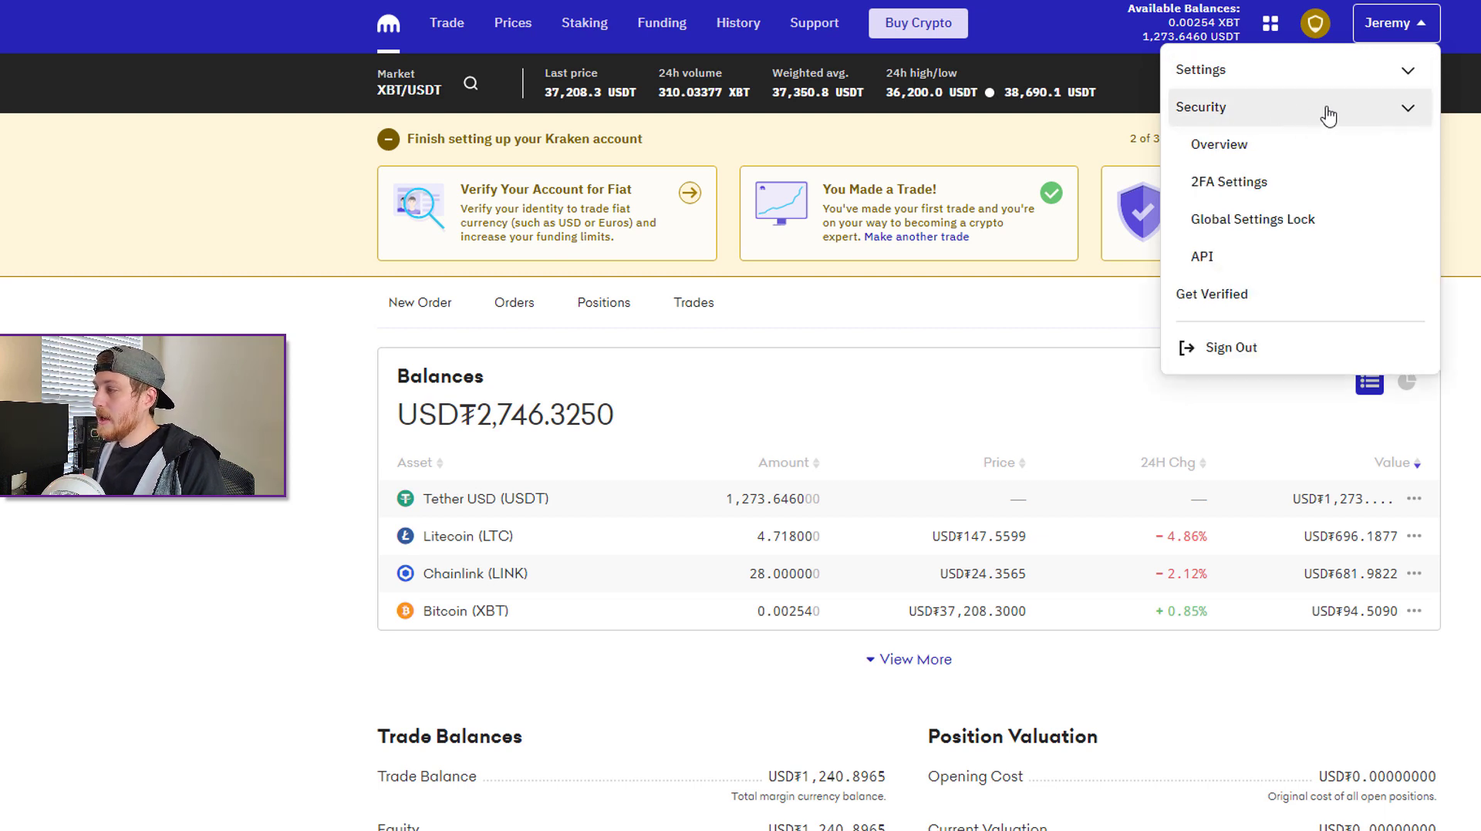
click(1348, 73)
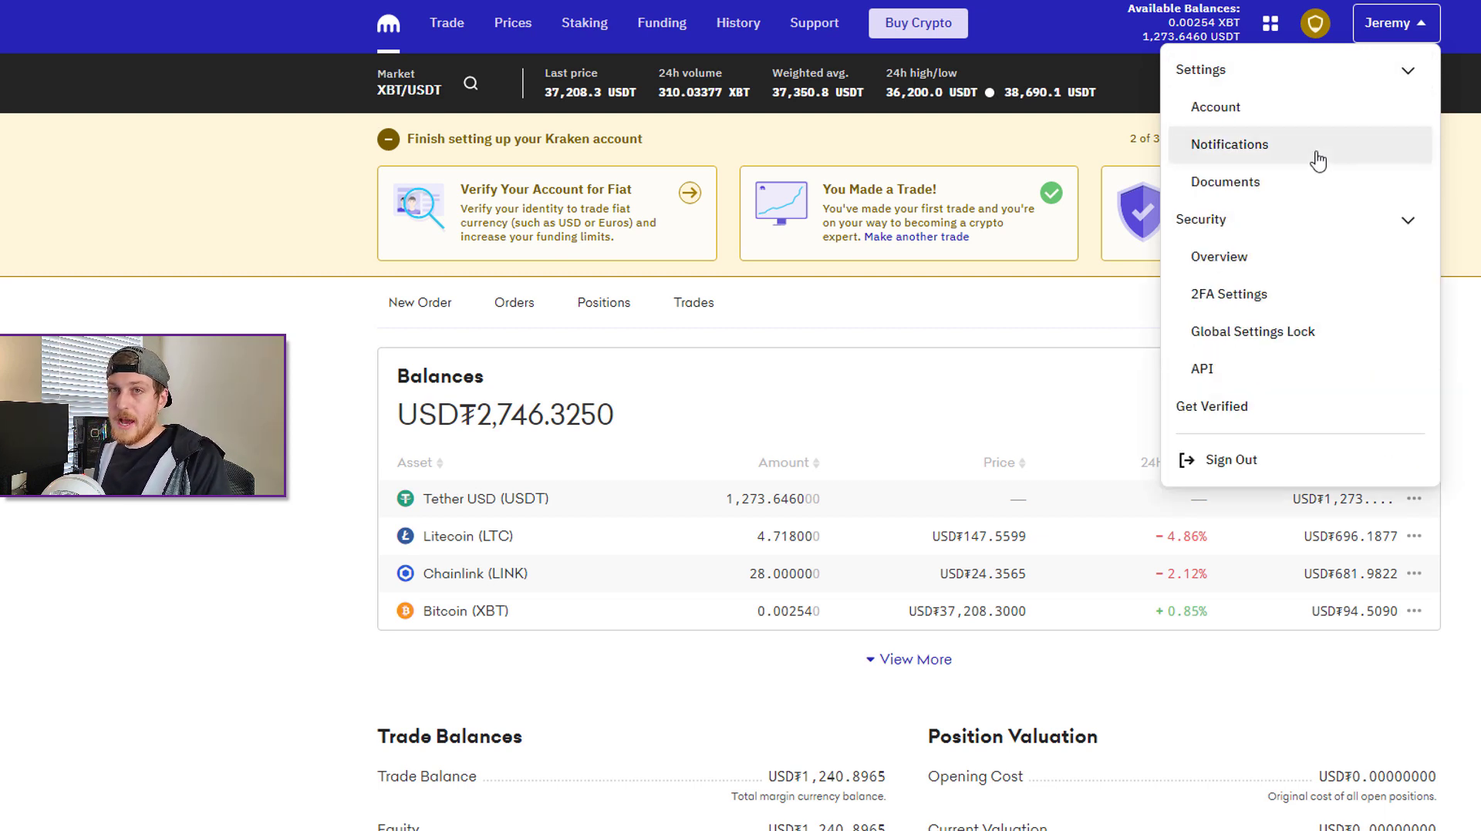
- Choose API under Security to reach the API key management page
click(1216, 374)
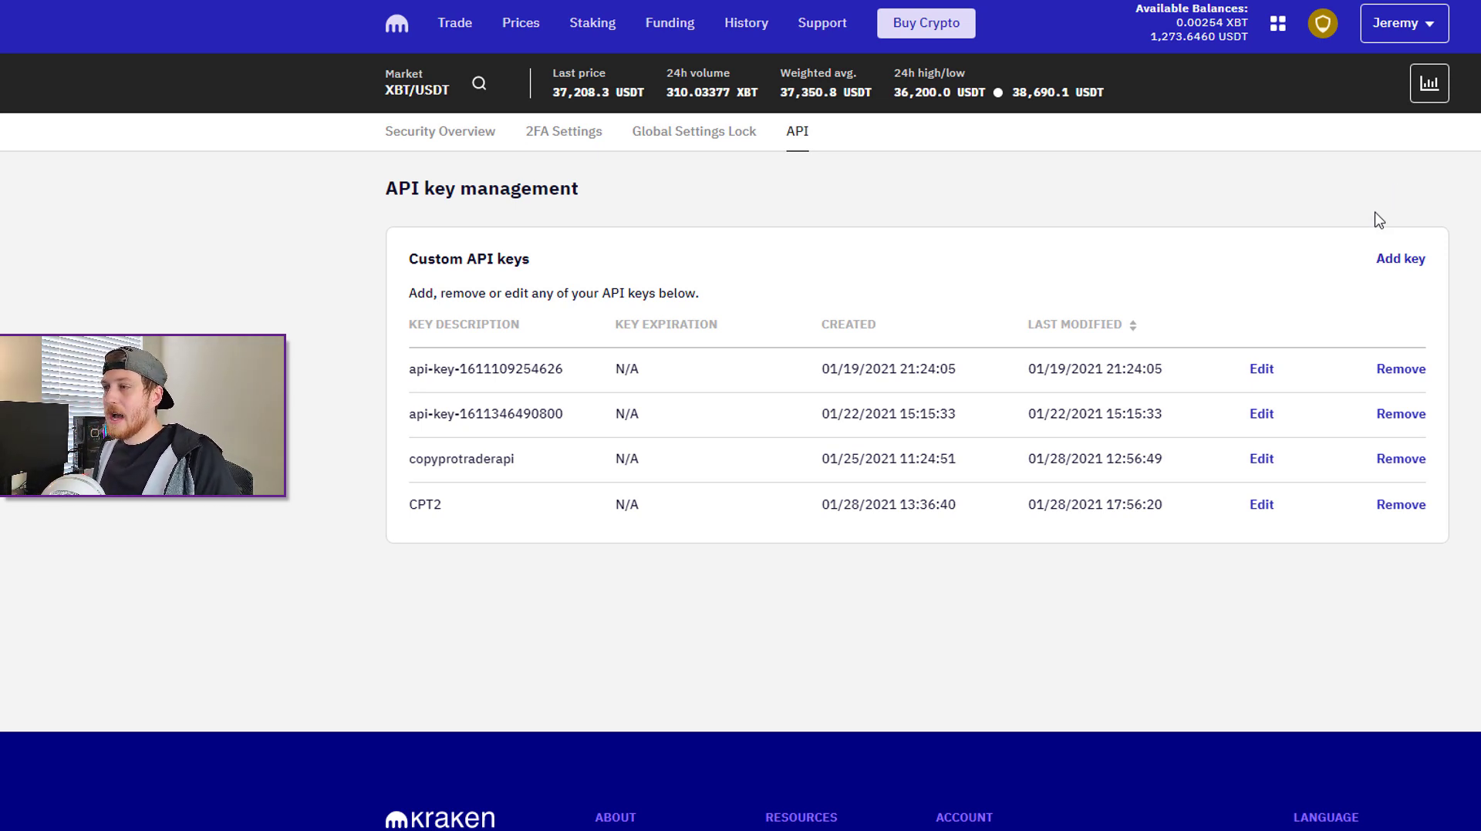
- Start a new API key described as 'Copy Trader 2'
click(1409, 261)
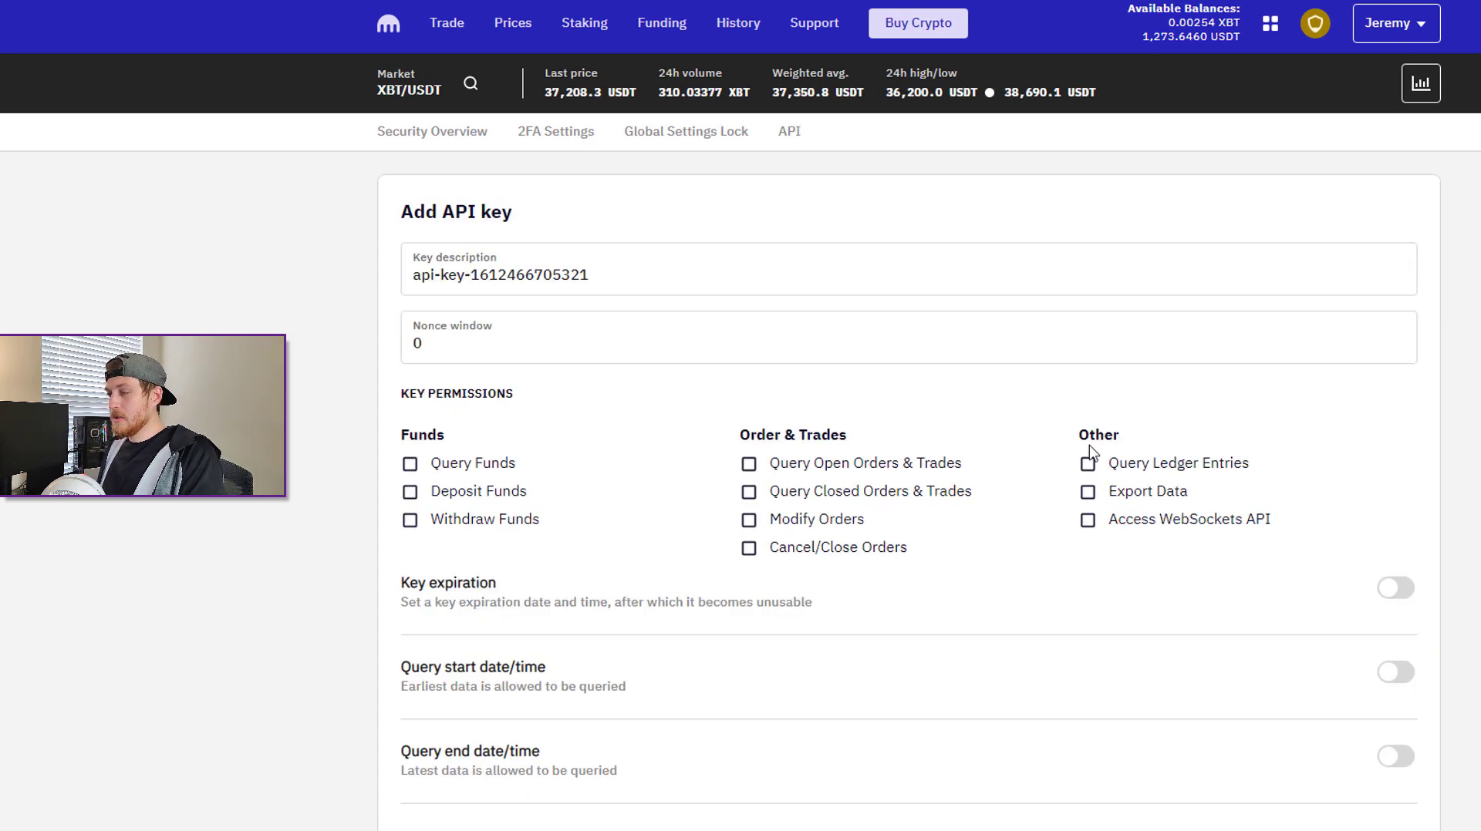
click(468, 276)
click(352, 285)
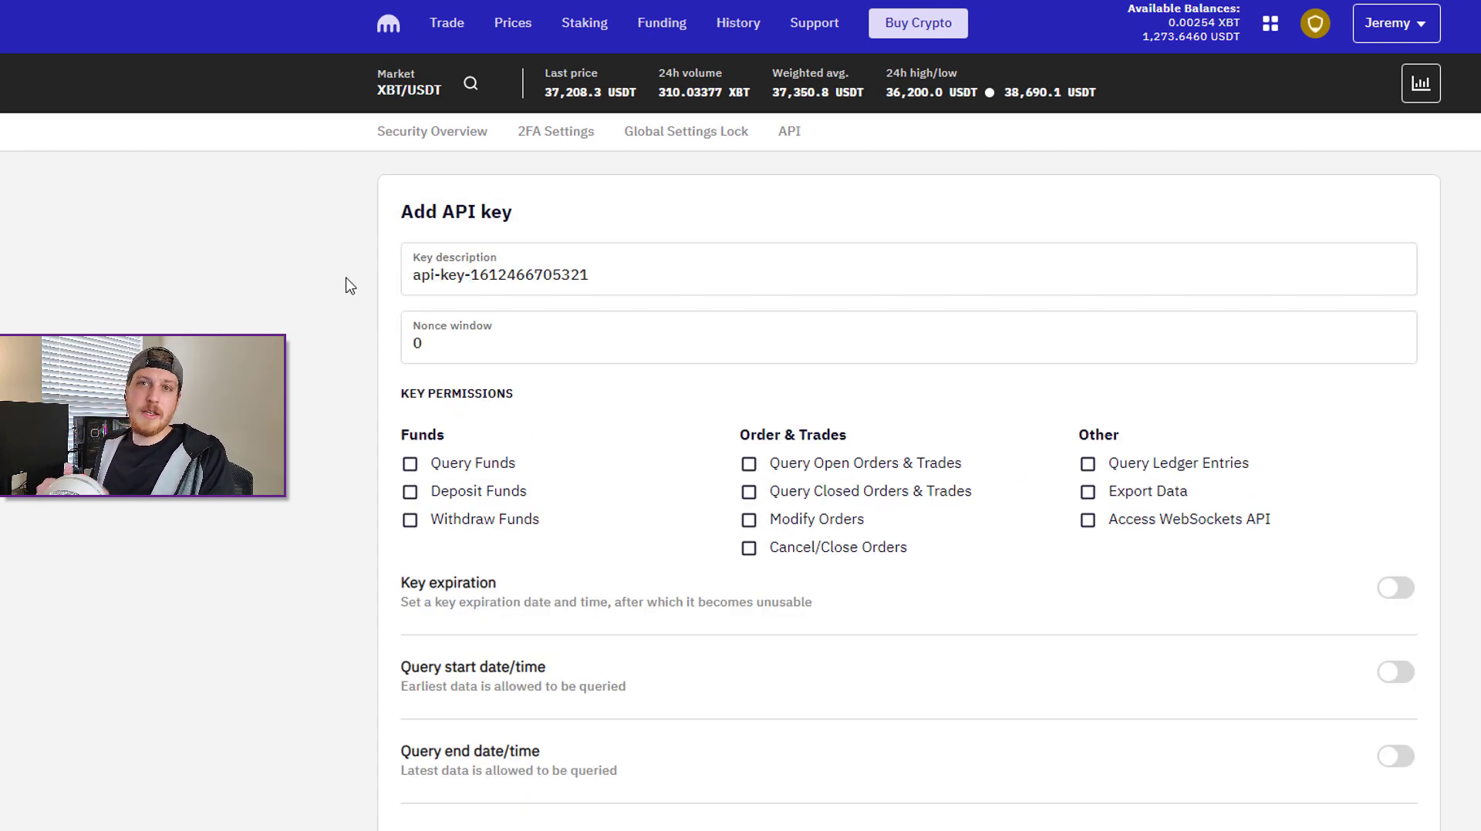
click(447, 288)
key(ctrl+a)
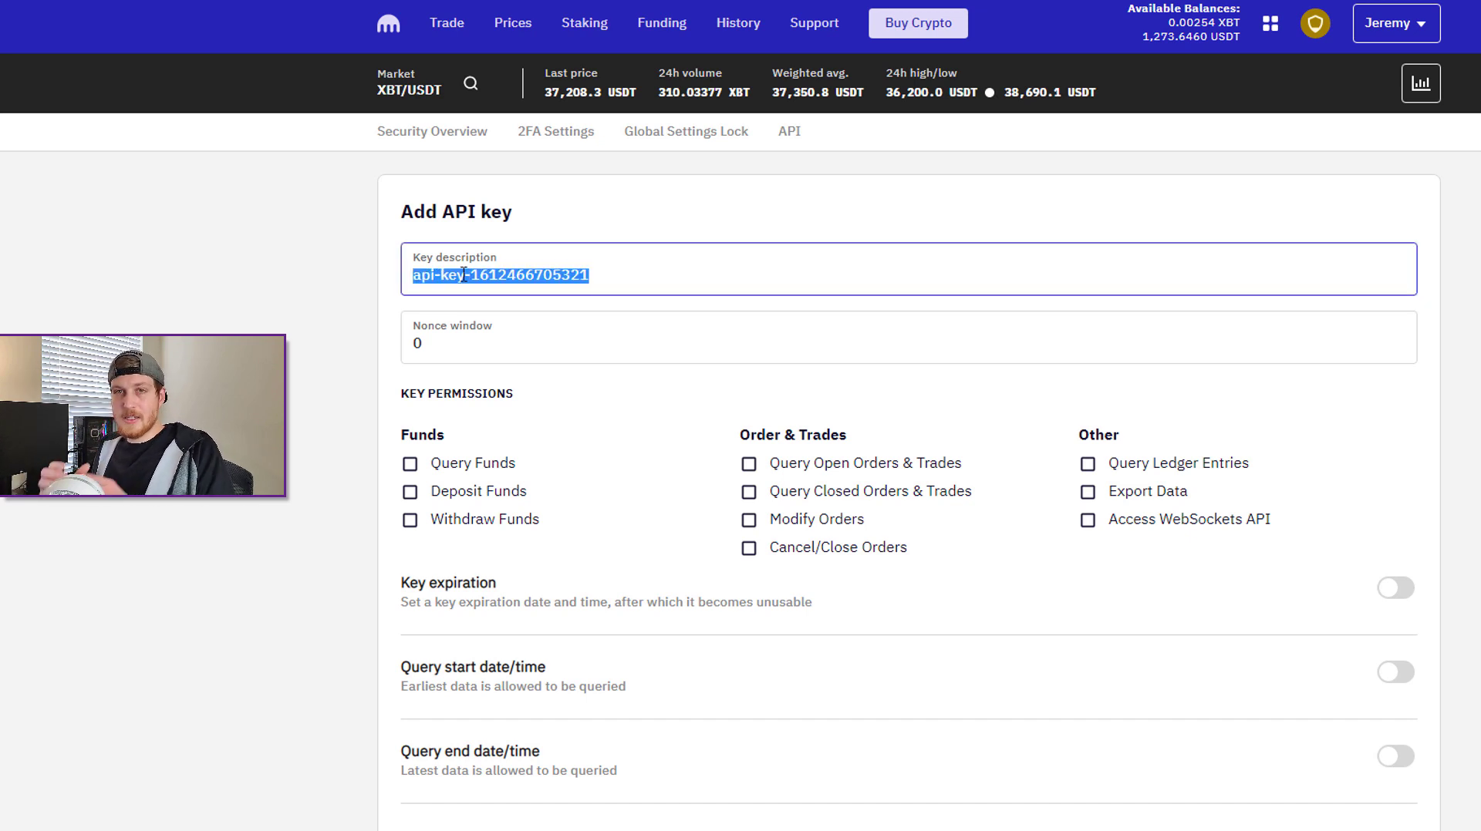
text(Copy Trader 2)
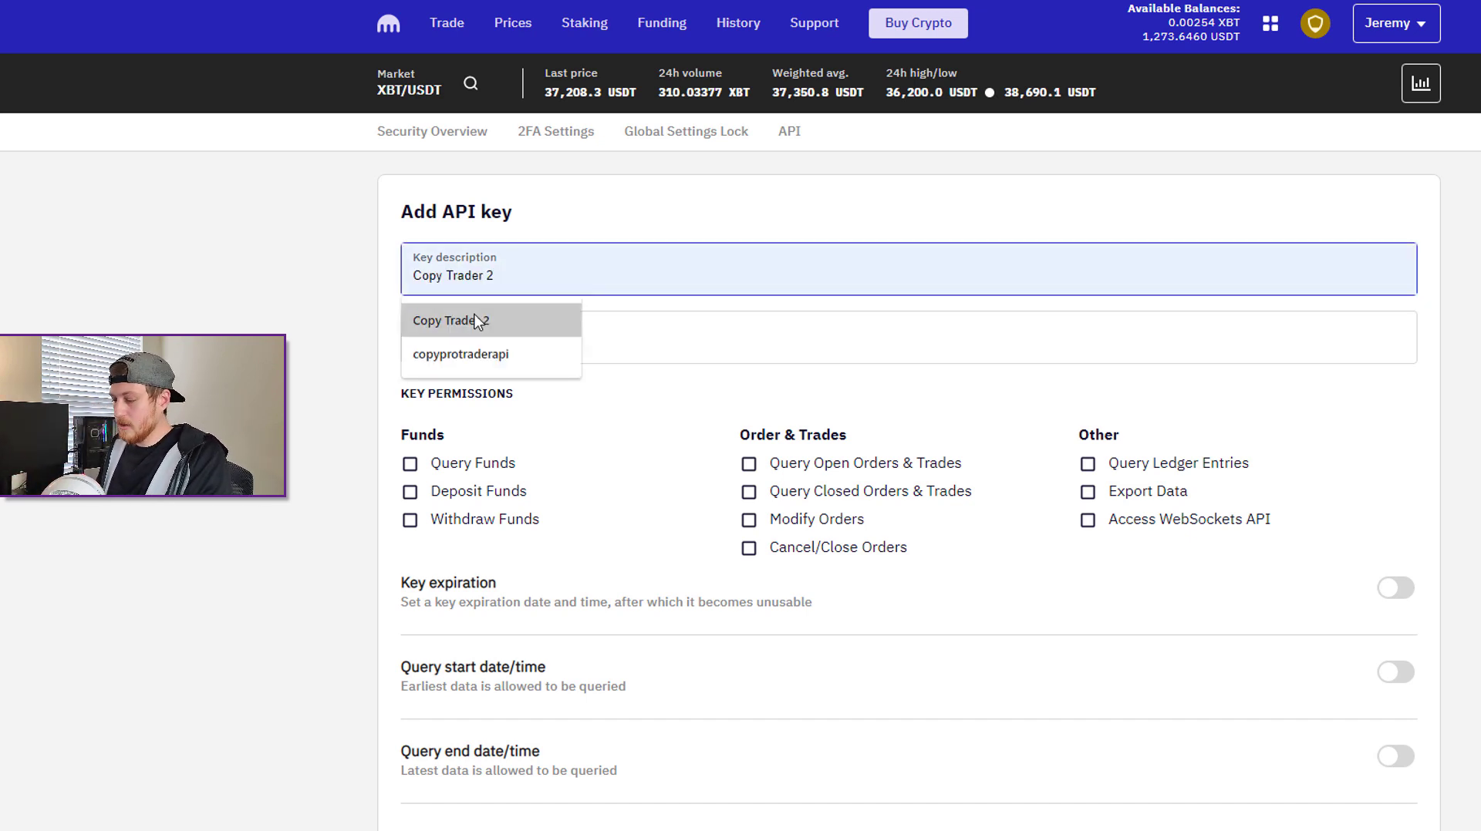
click(441, 320)
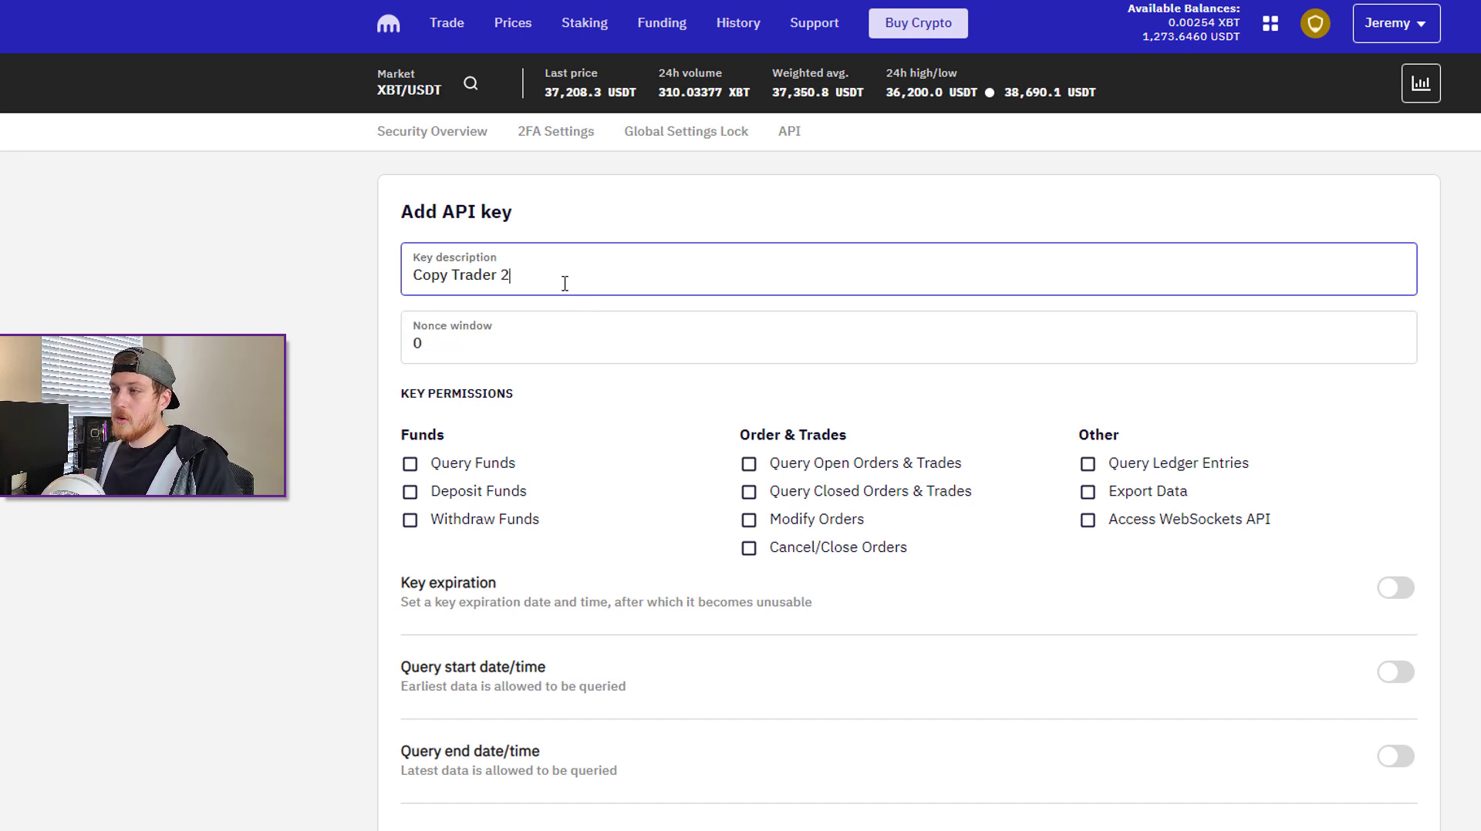
- Set the nonce window to 5000 and enable the Query Funds permission
click(618, 343)
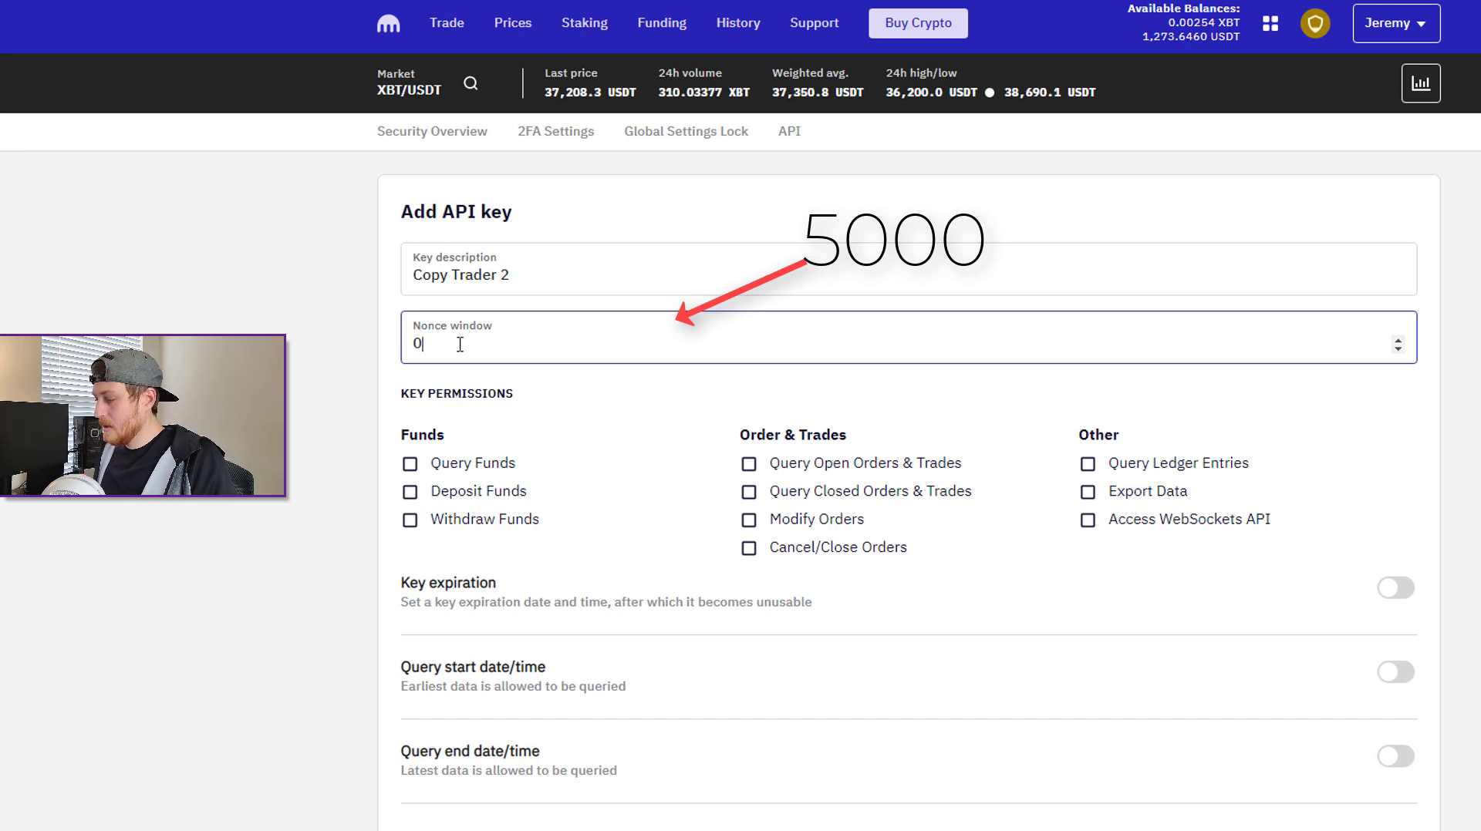
drag(460, 344, 343, 361)
text(5000)
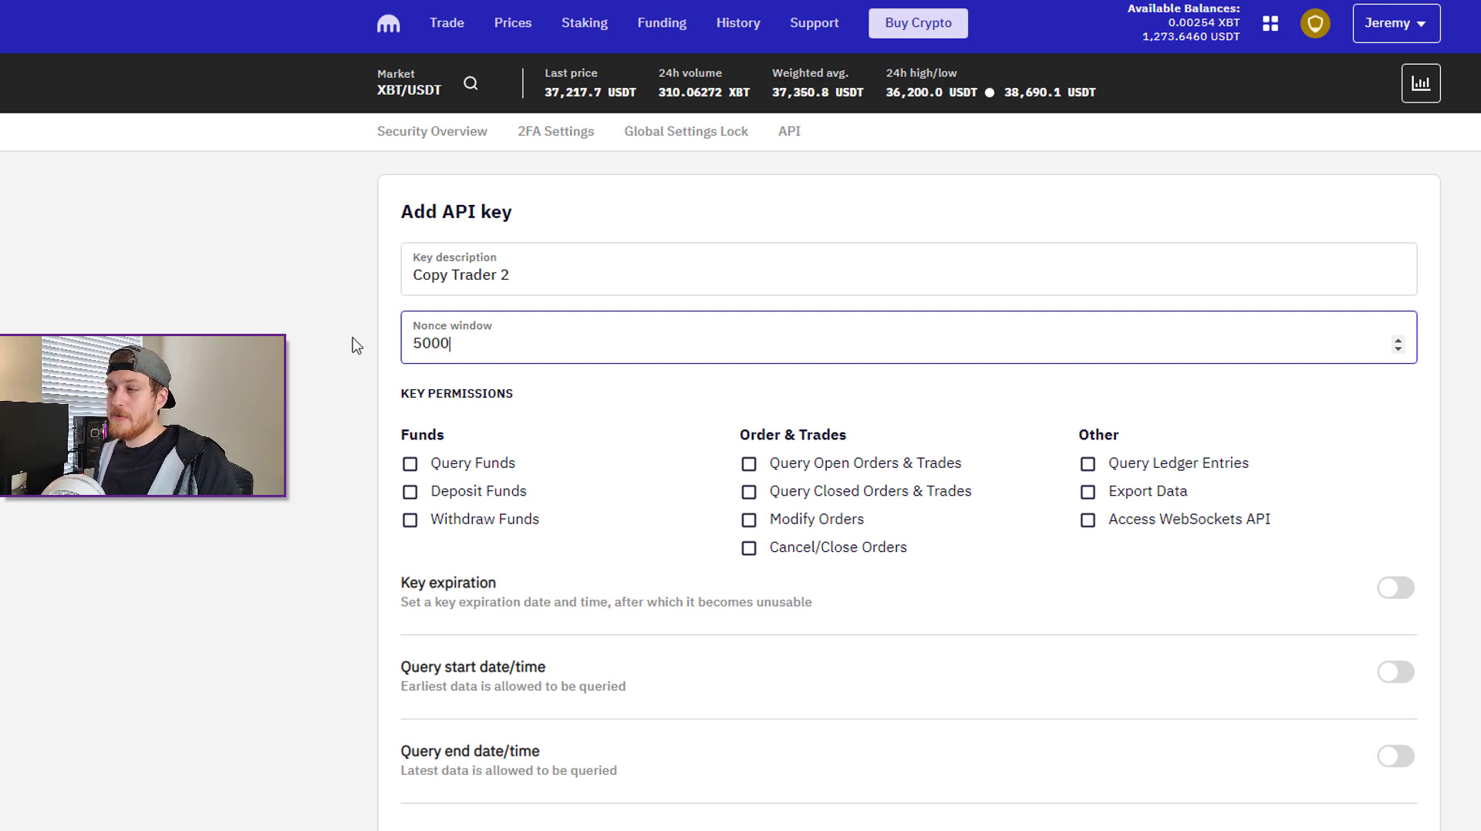
click(409, 463)
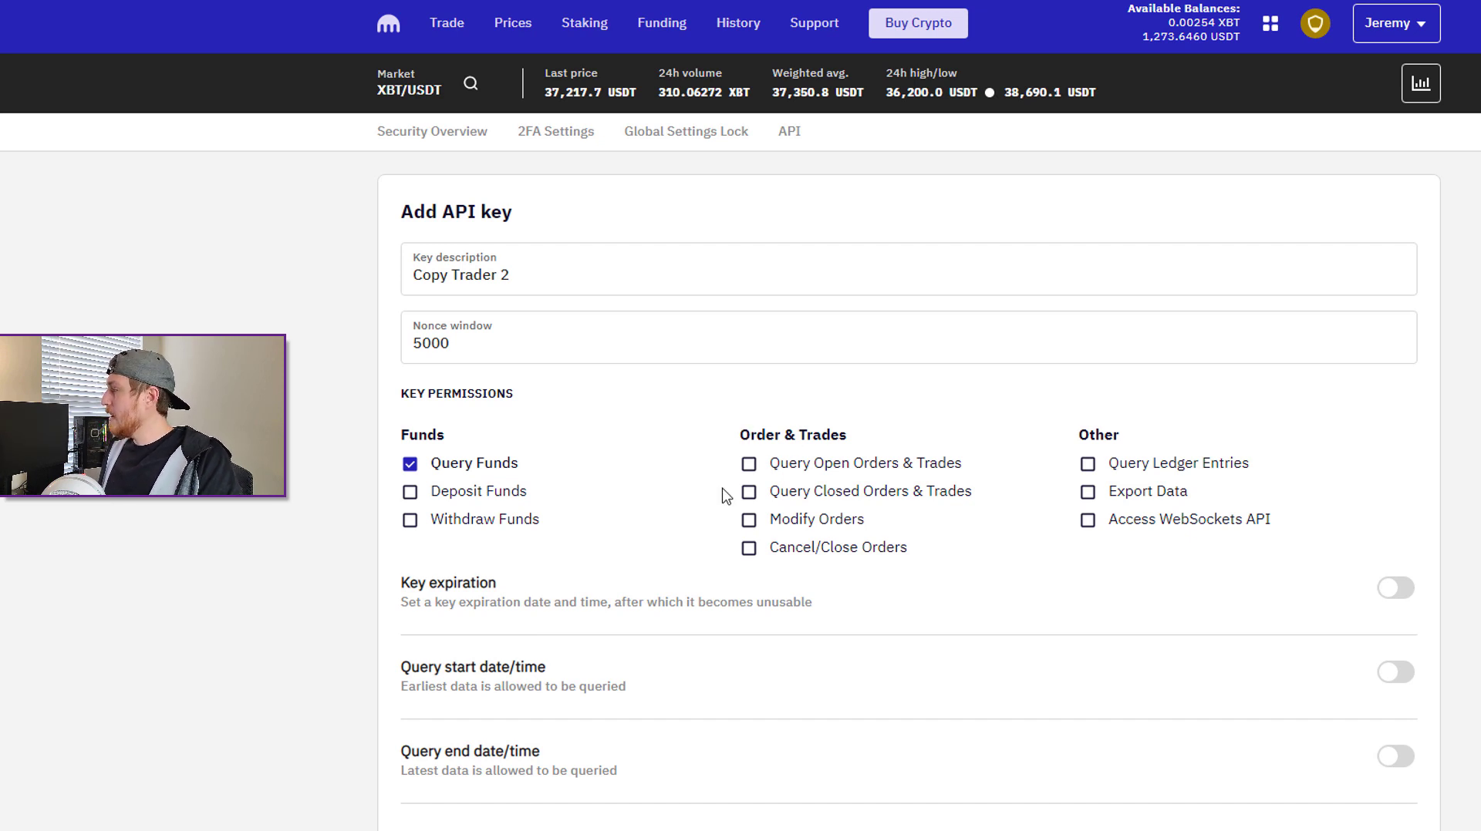
- Give the Copy Trader 2 key permissions for open/closed orders and trades, modify and cancel orders, and WebSockets
click(749, 465)
click(749, 492)
click(749, 520)
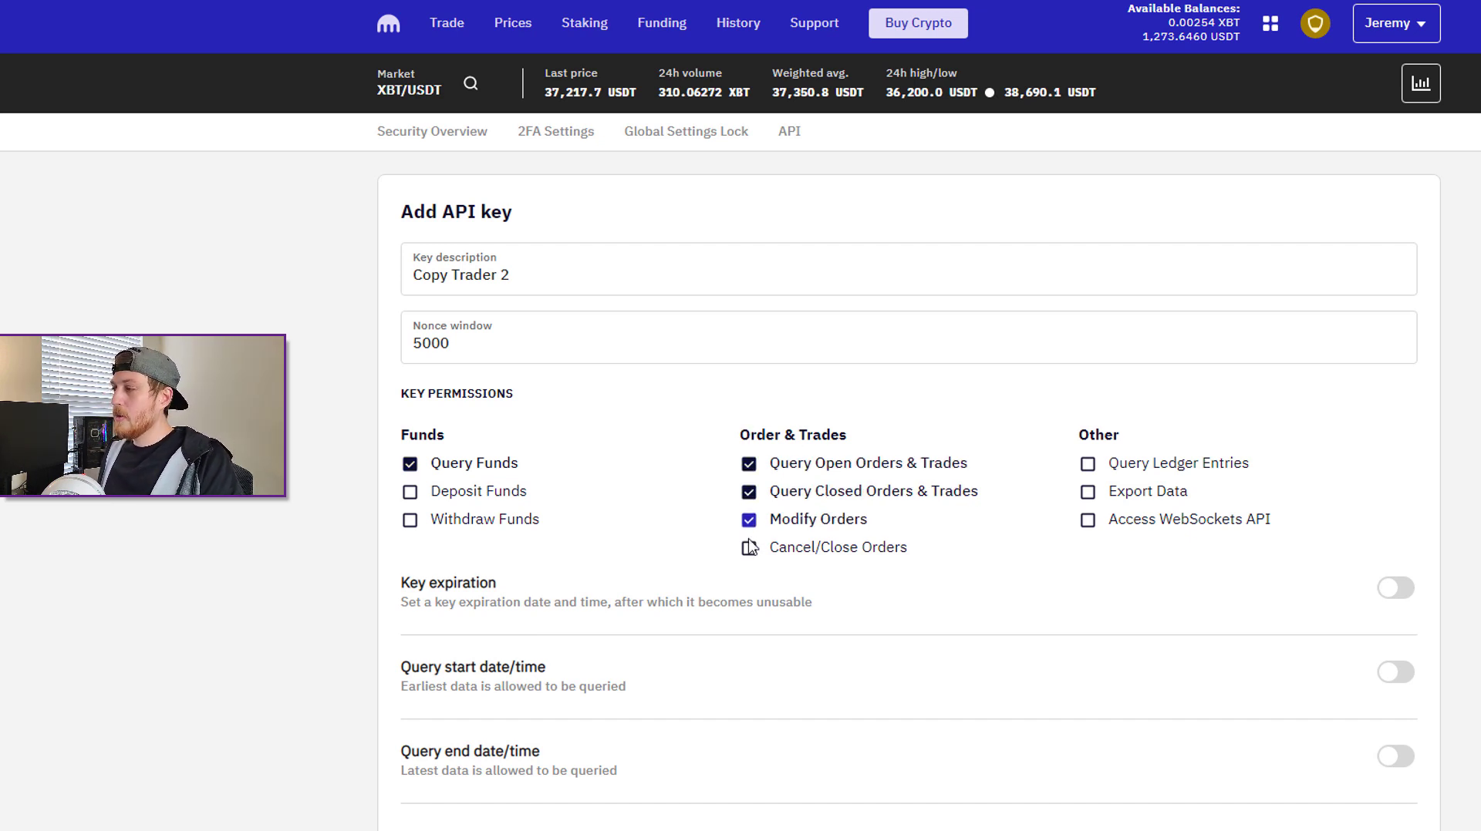
click(749, 548)
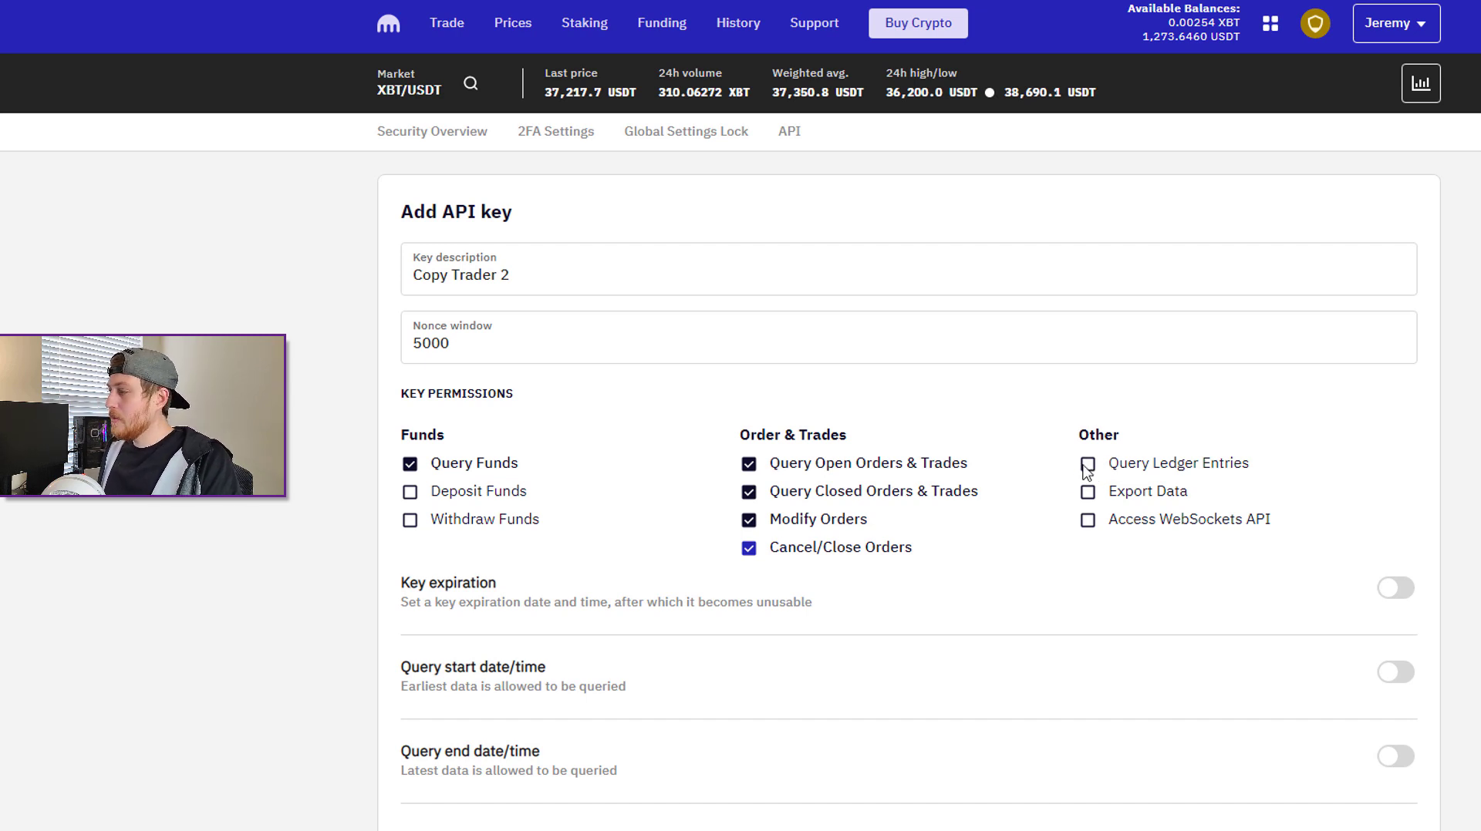
click(1087, 521)
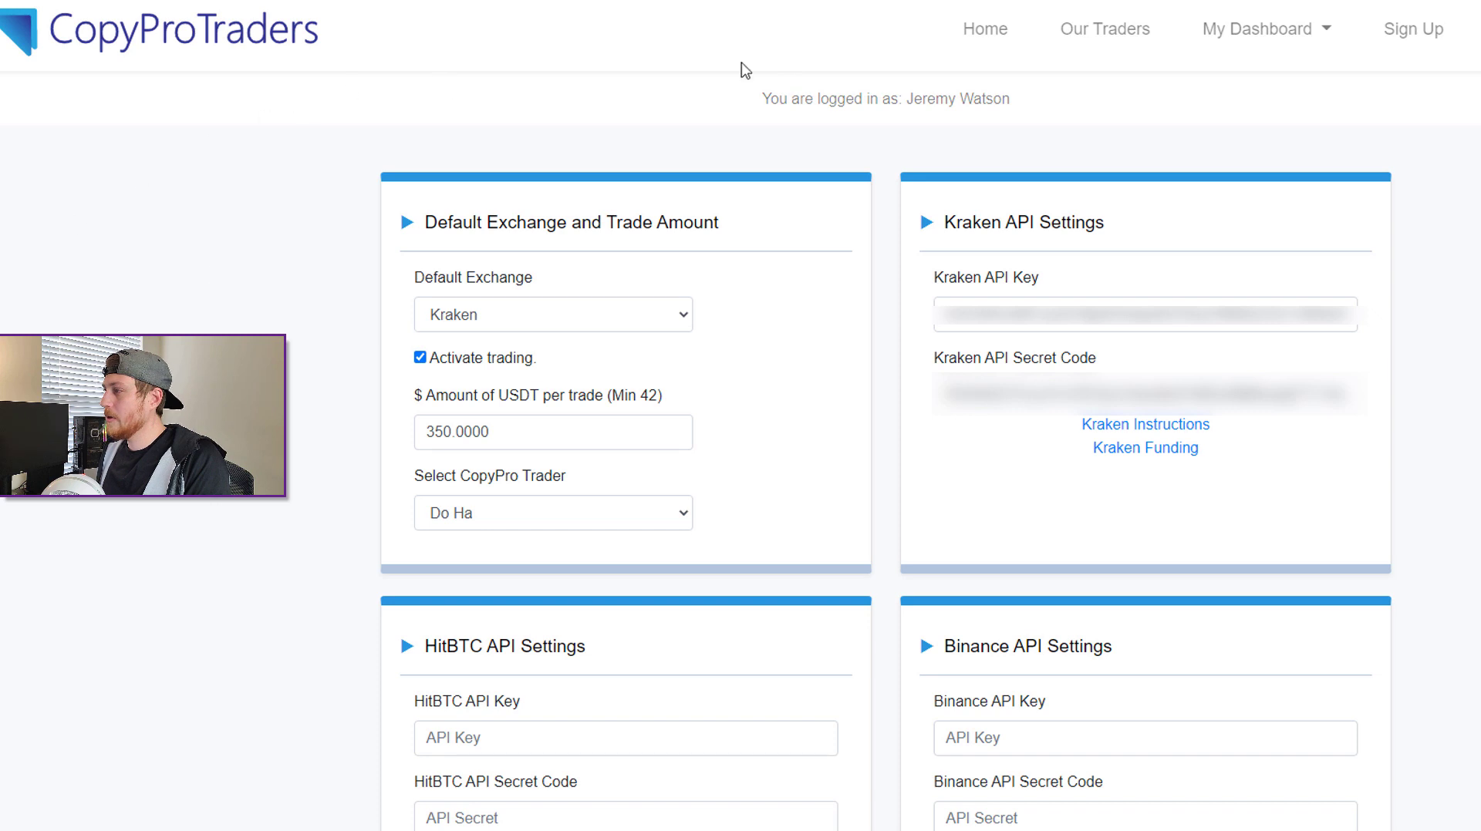
click(1294, 35)
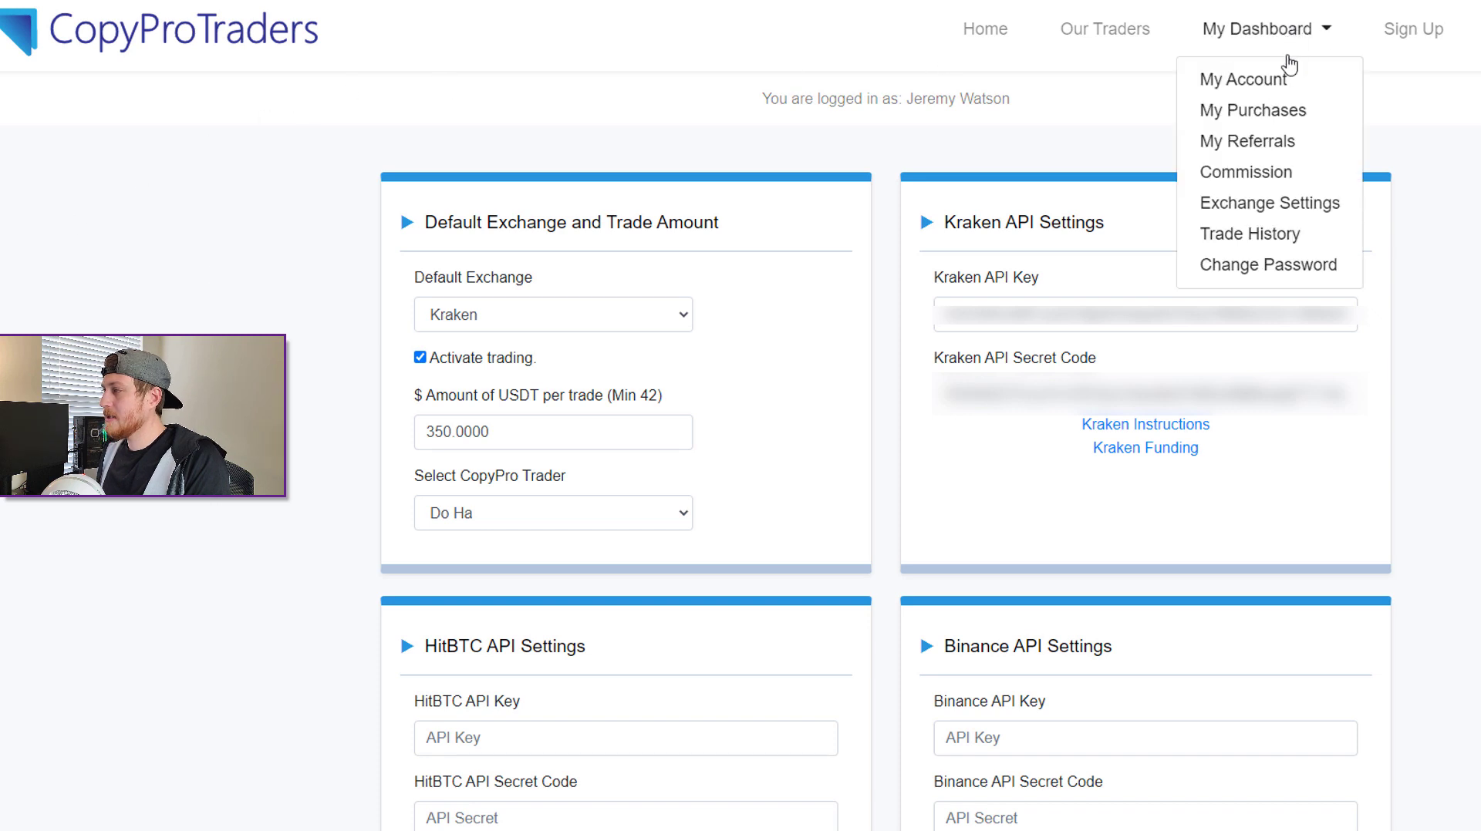
click(1240, 200)
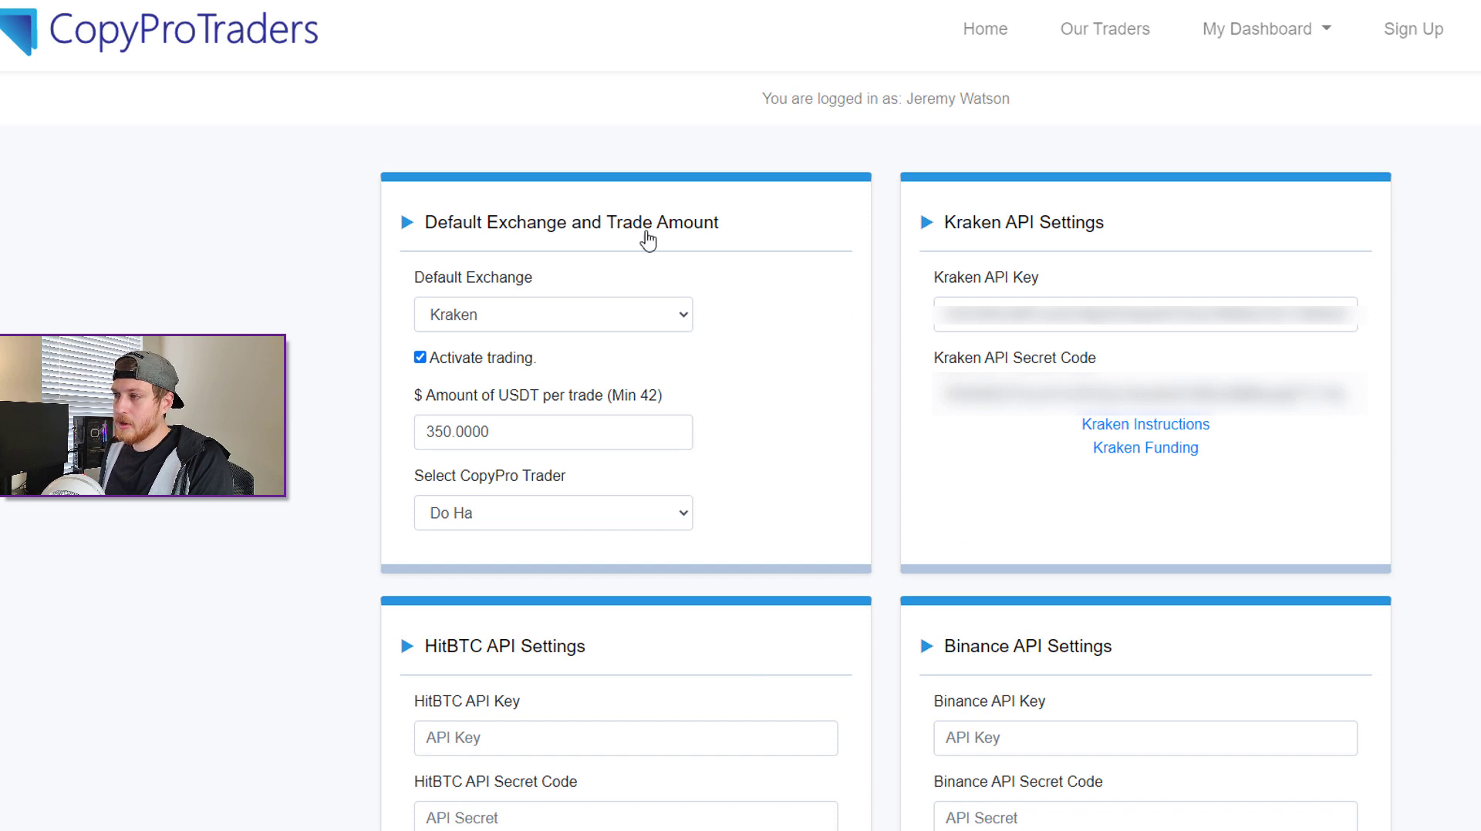
click(548, 314)
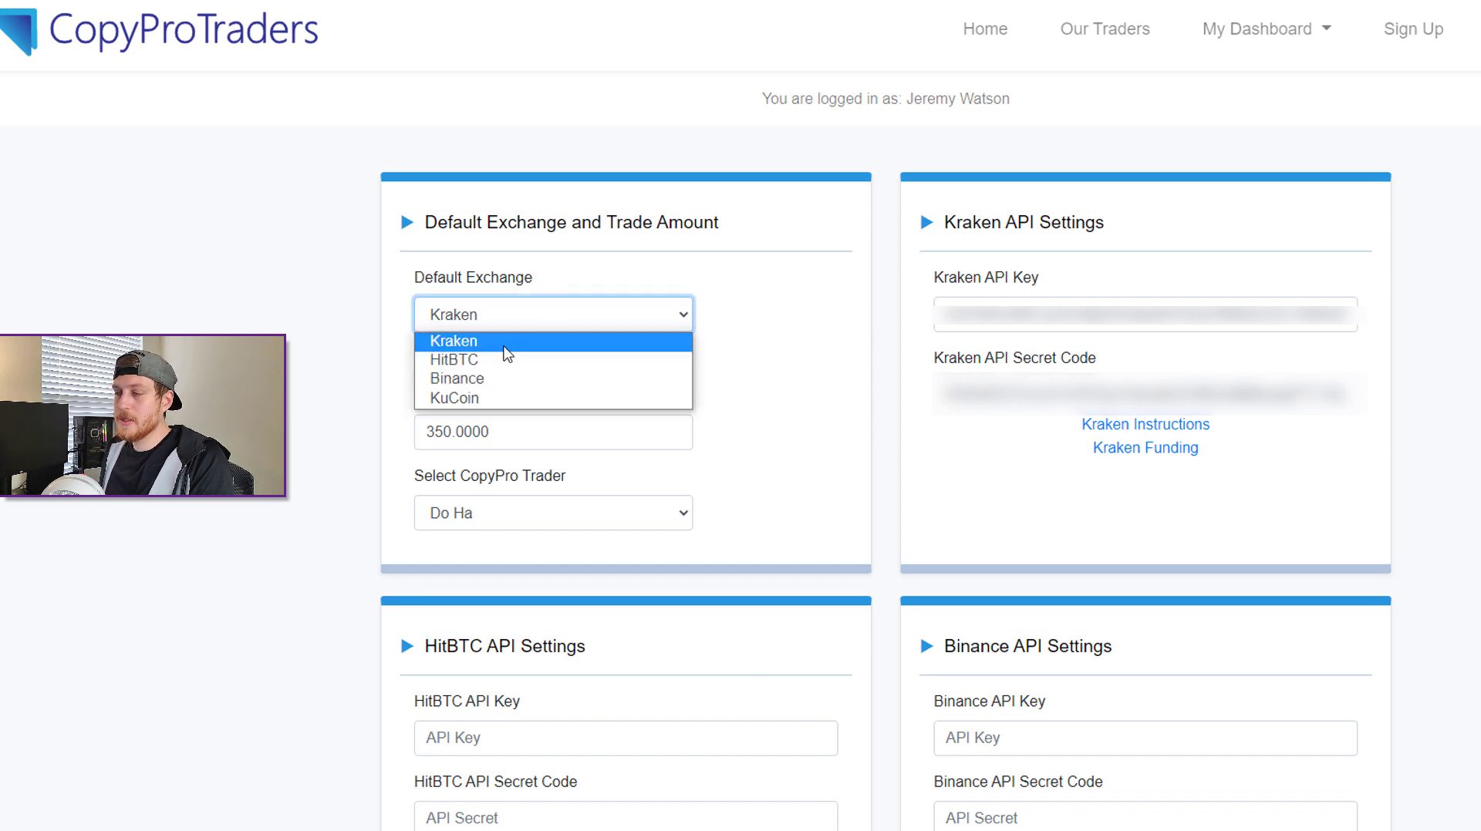
click(430, 330)
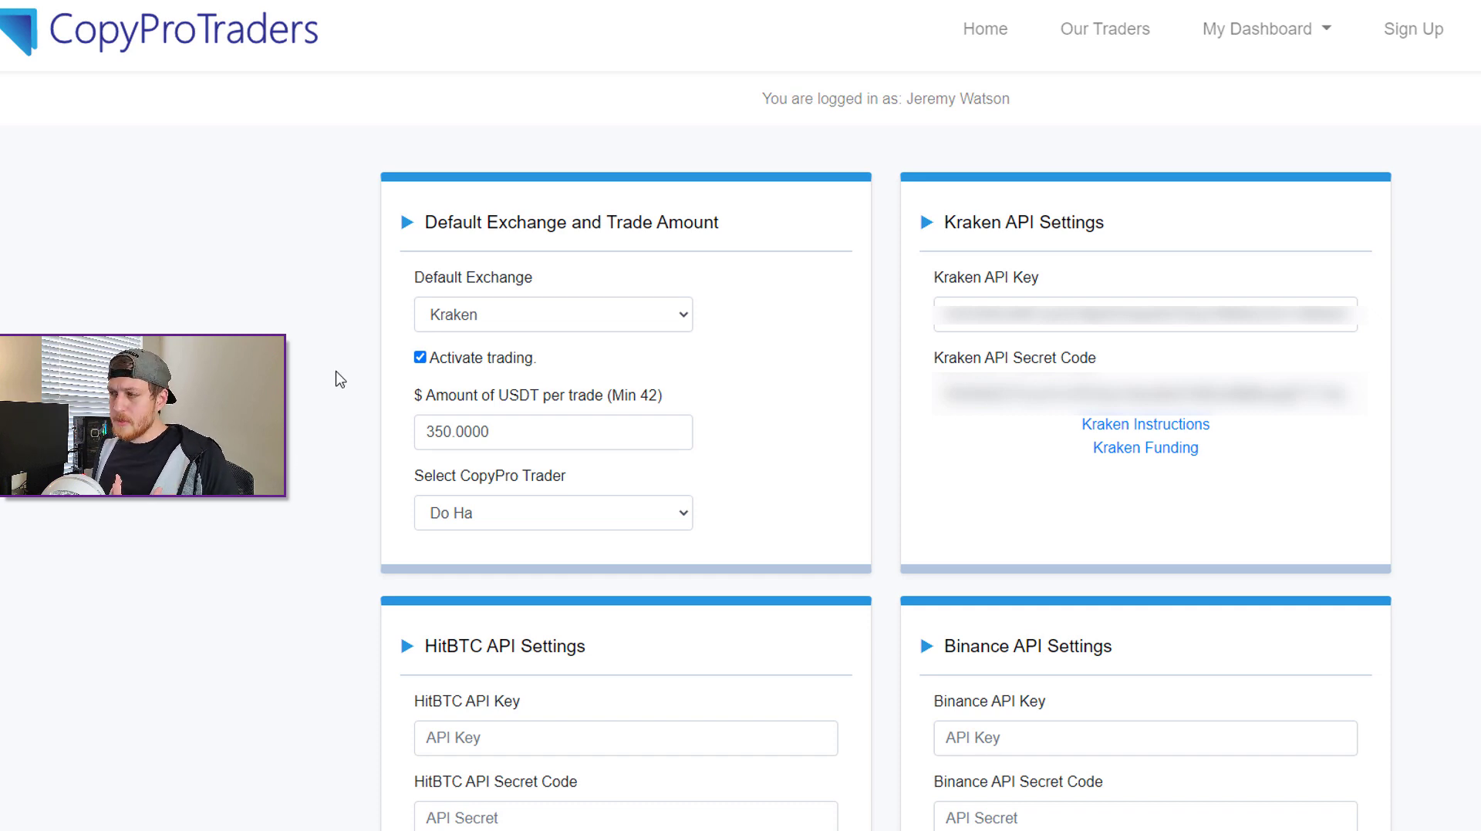
click(647, 521)
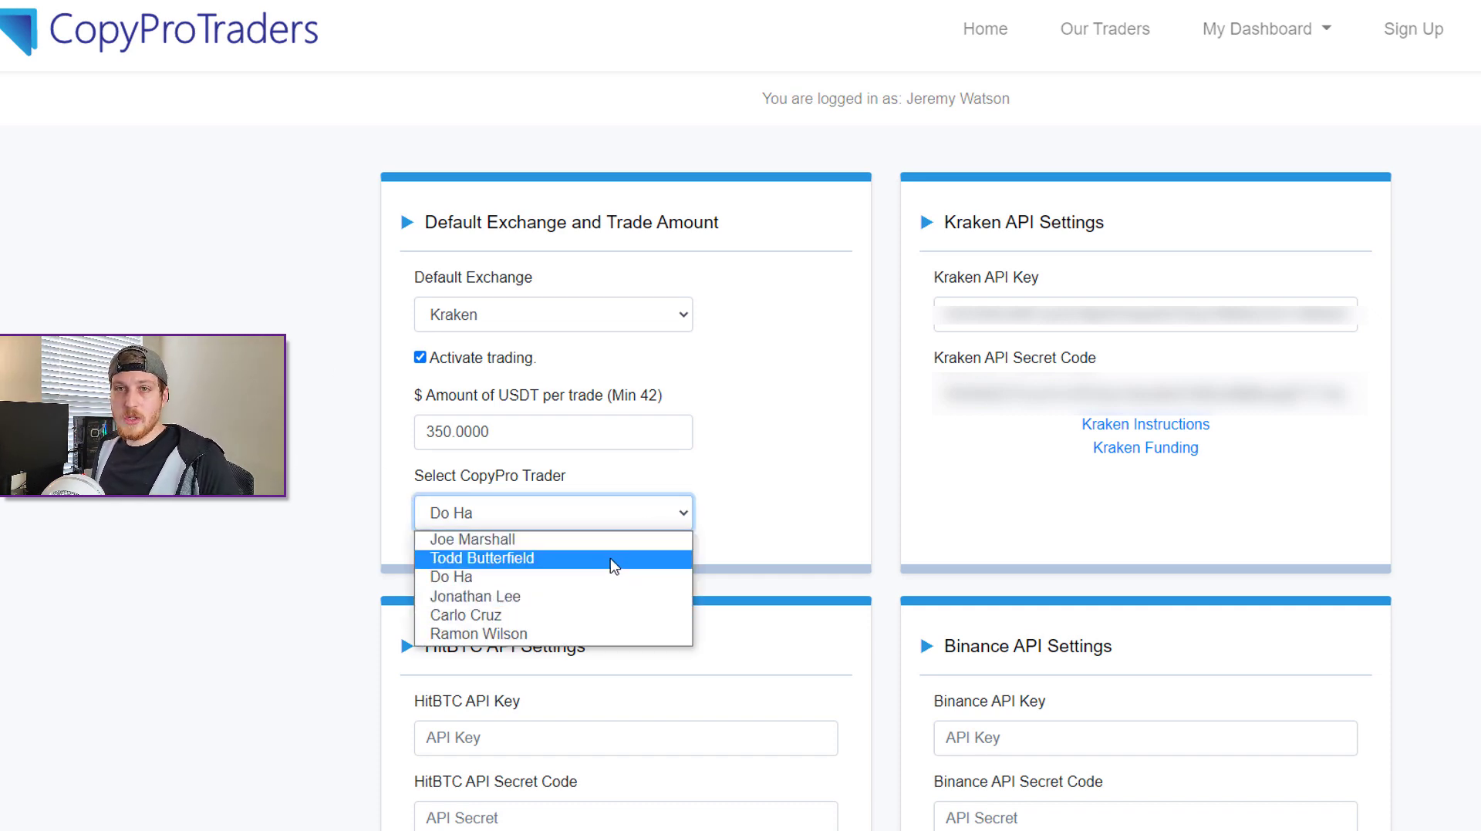
click(609, 575)
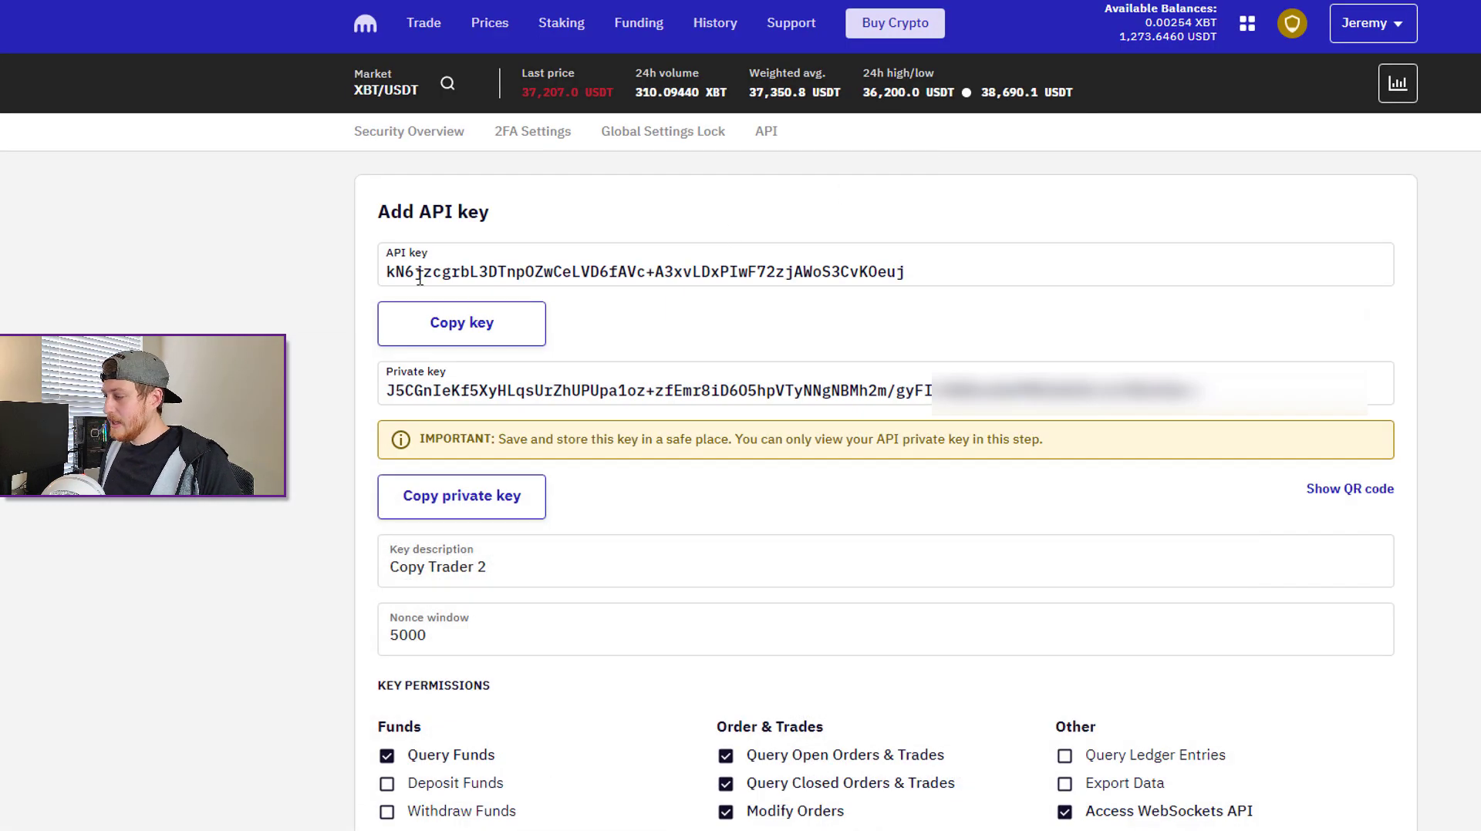
triple_click(434, 266)
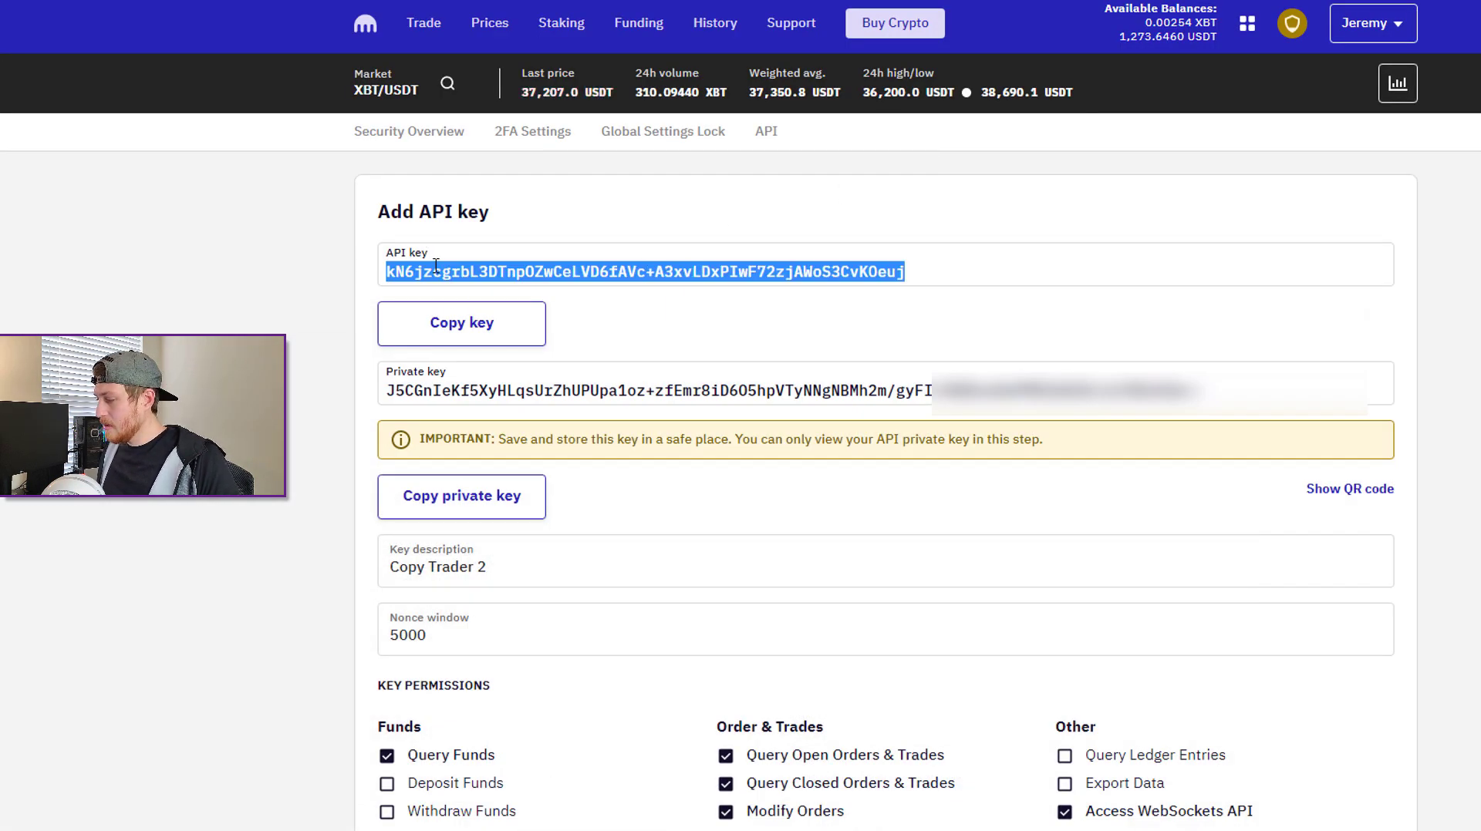
click(415, 390)
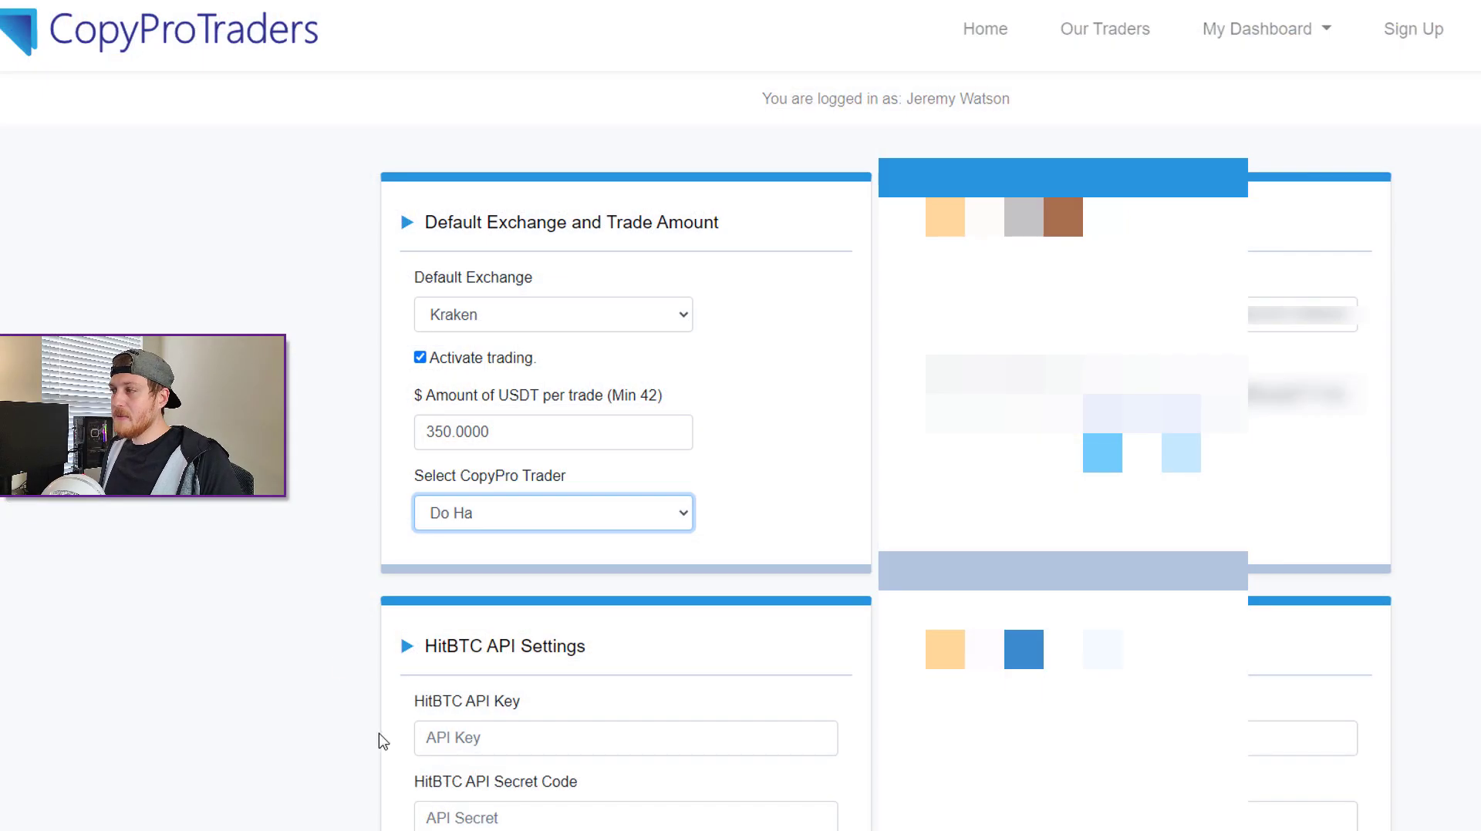
- Save the CopyProTraders exchange settings page with the Kraken API key filled in
scroll(380, 739, down, 10)
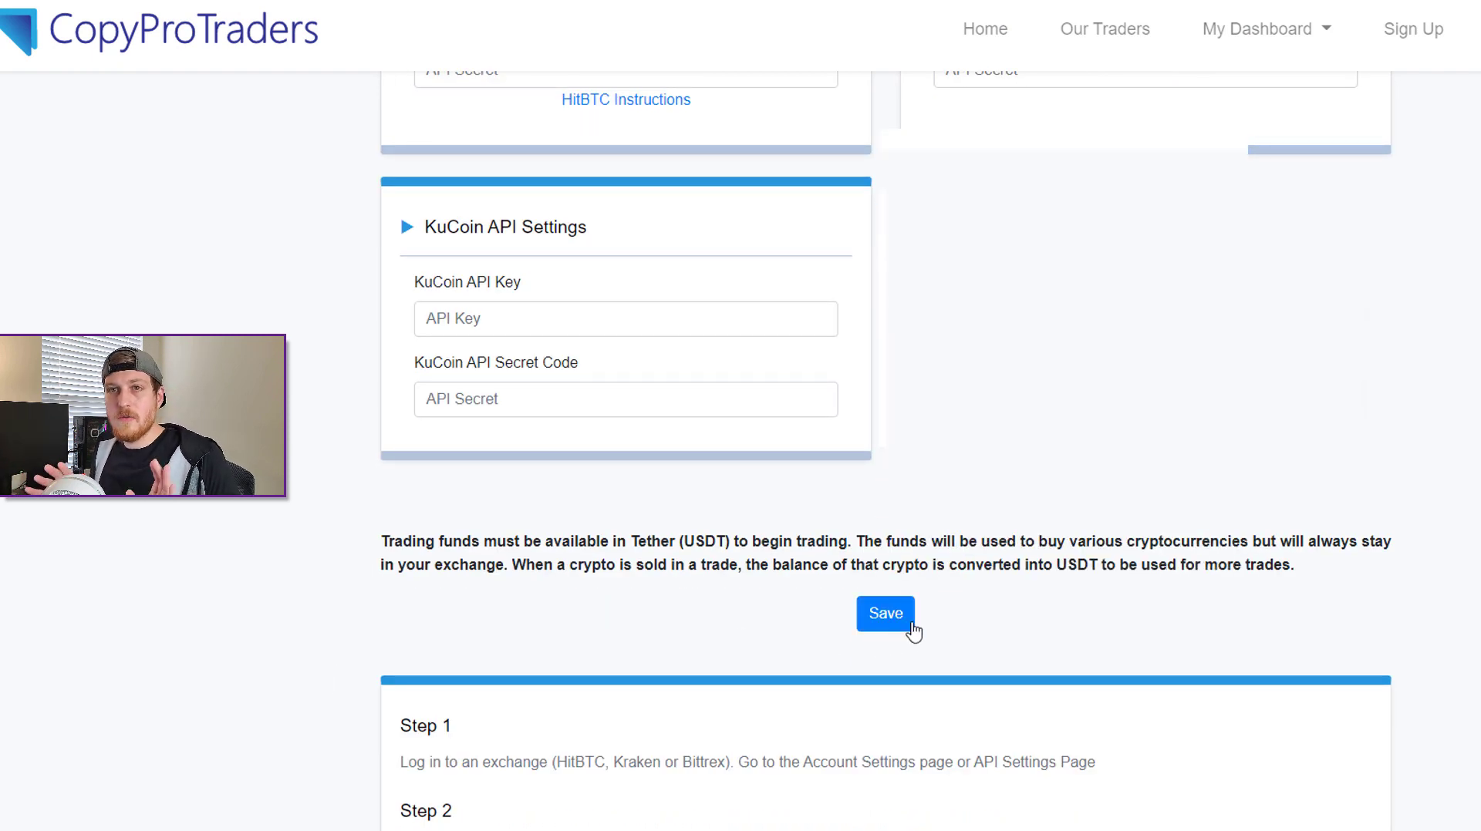
click(903, 625)
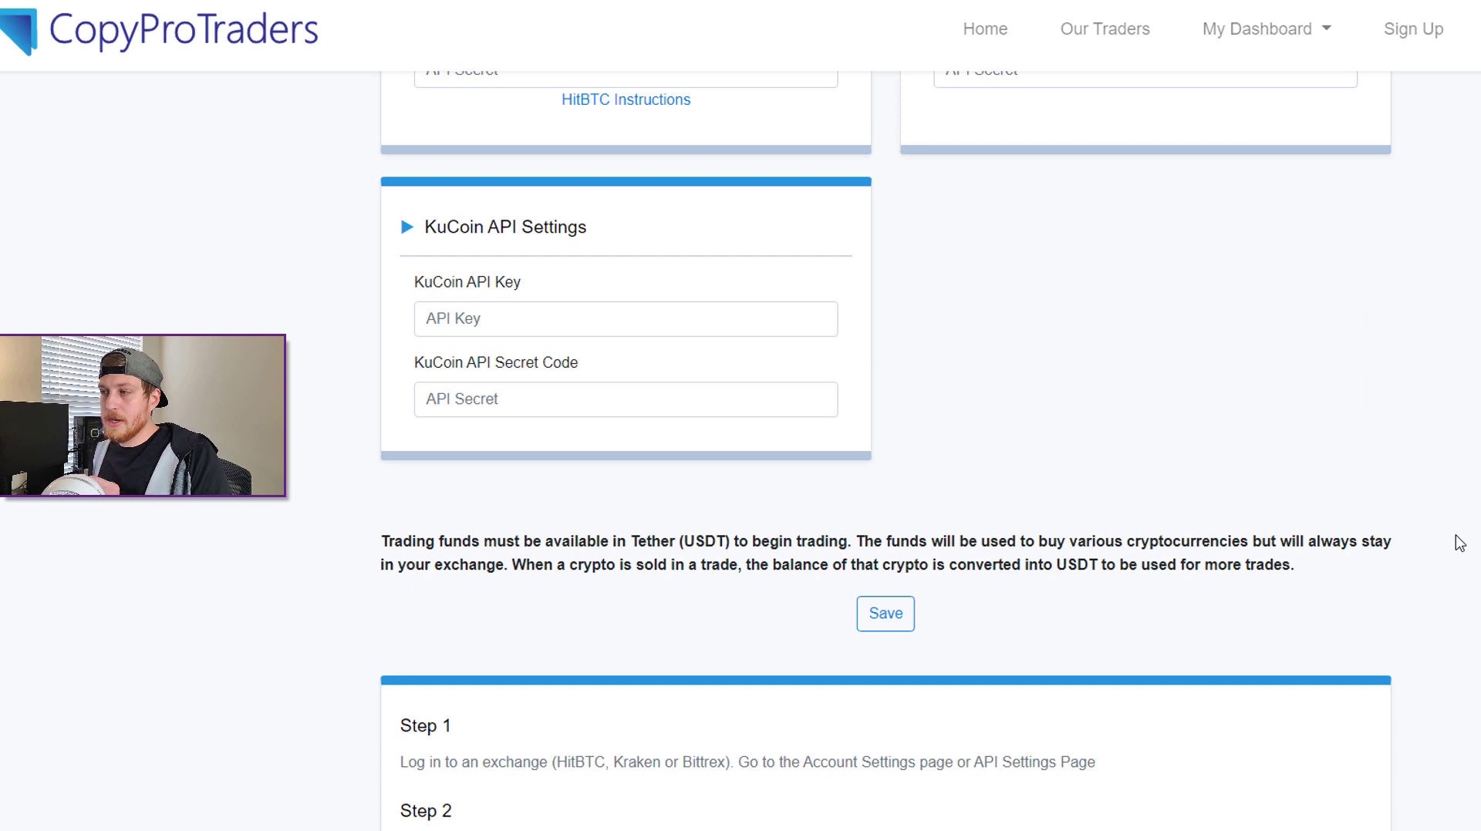
scroll(1334, 518, up, 10)
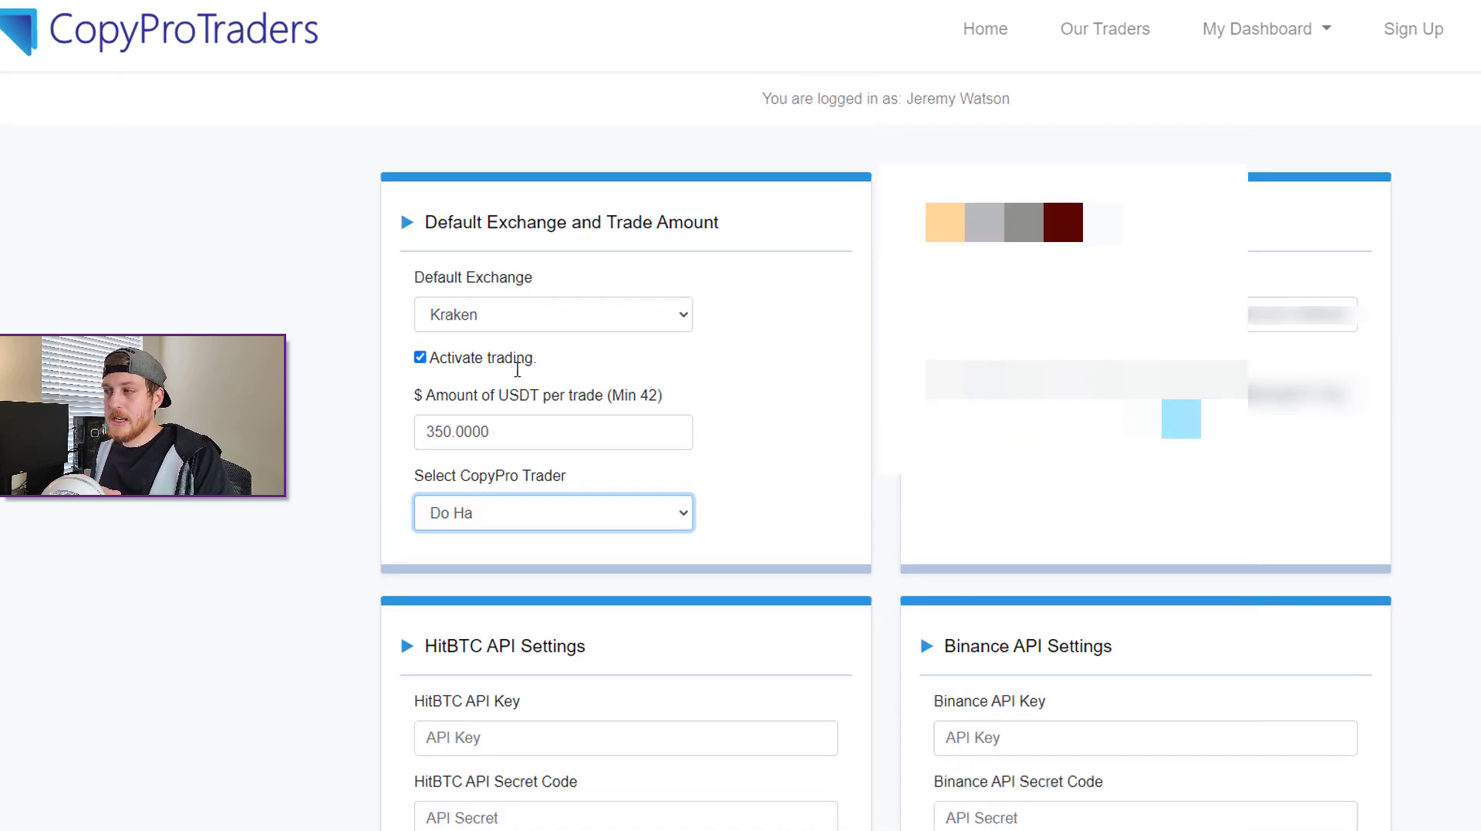
- Check that Activate trading is ticked with Kraken selected as the exchange
drag(542, 367, 350, 363)
click(410, 410)
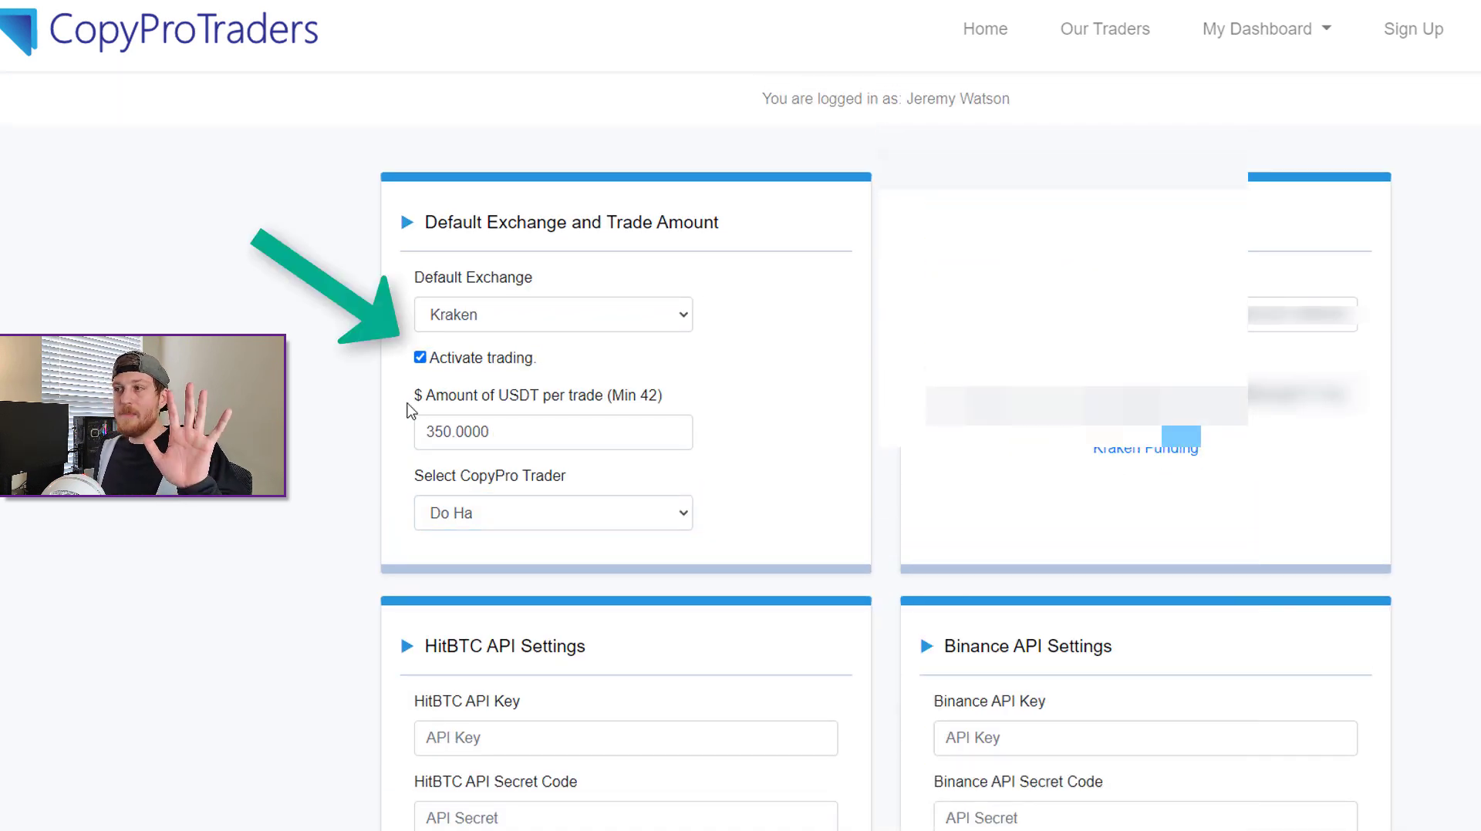
scroll(919, 761, down, 2)
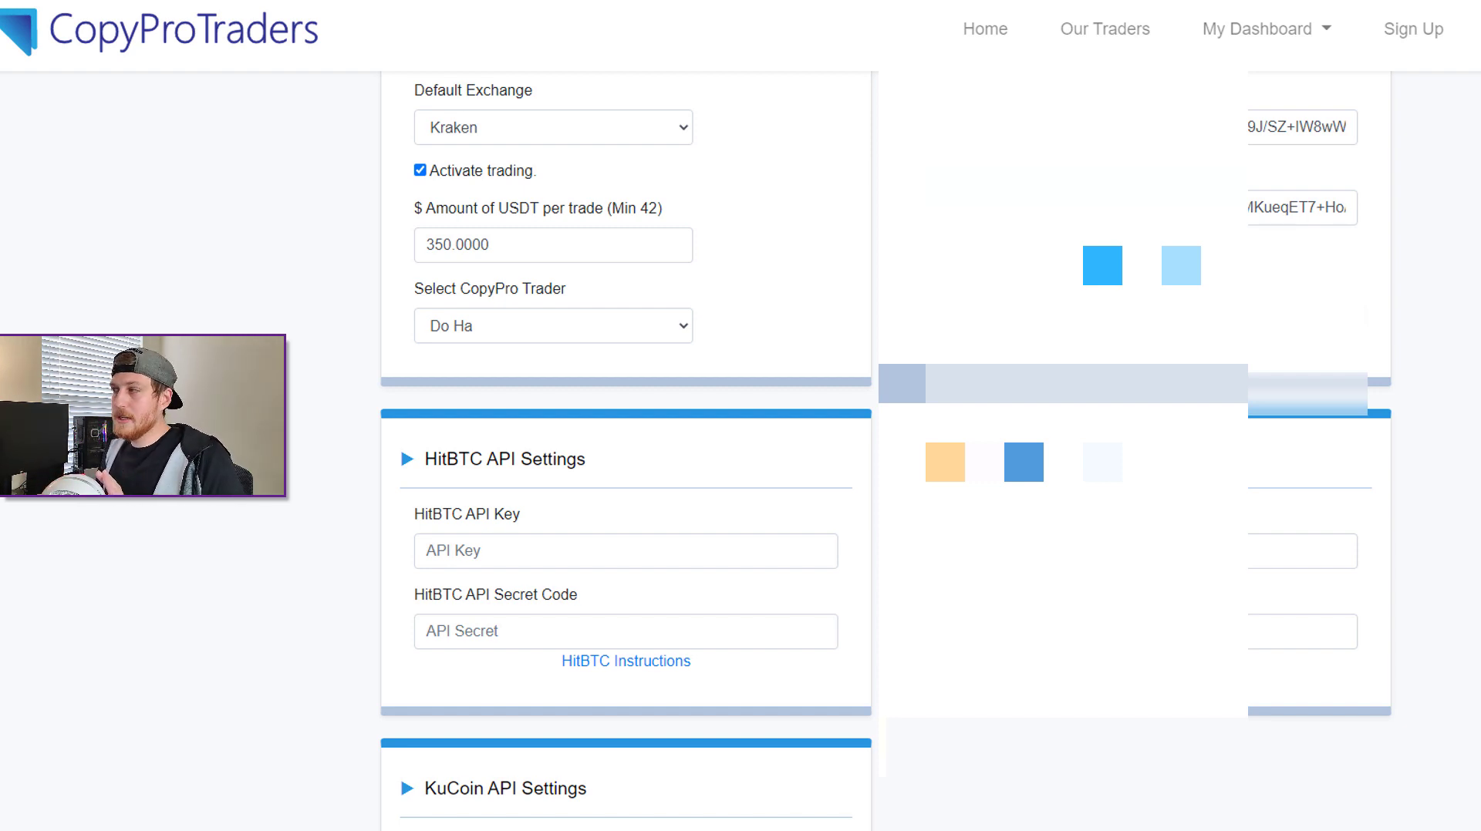
scroll(886, 452, up, 2)
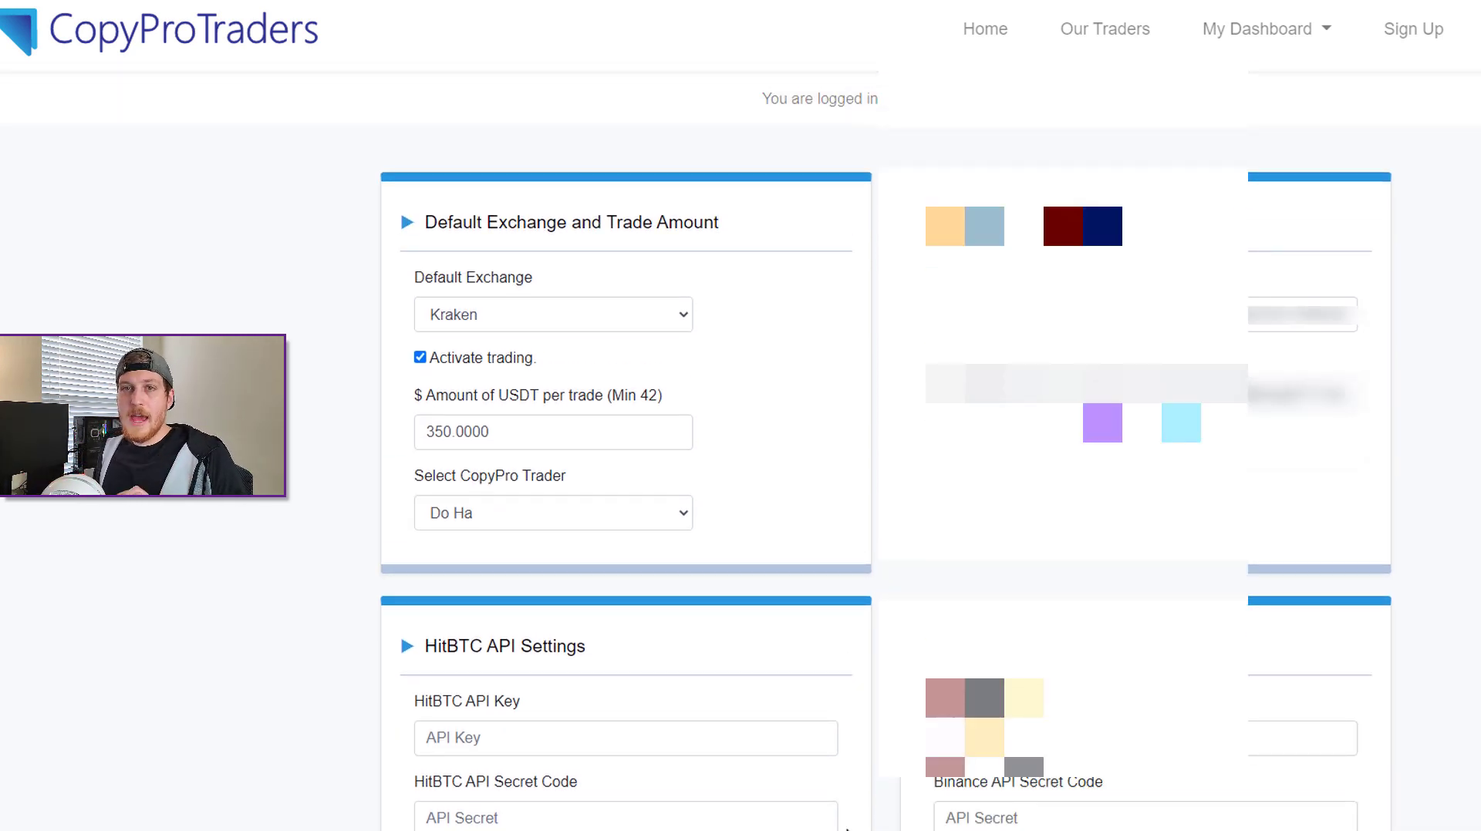